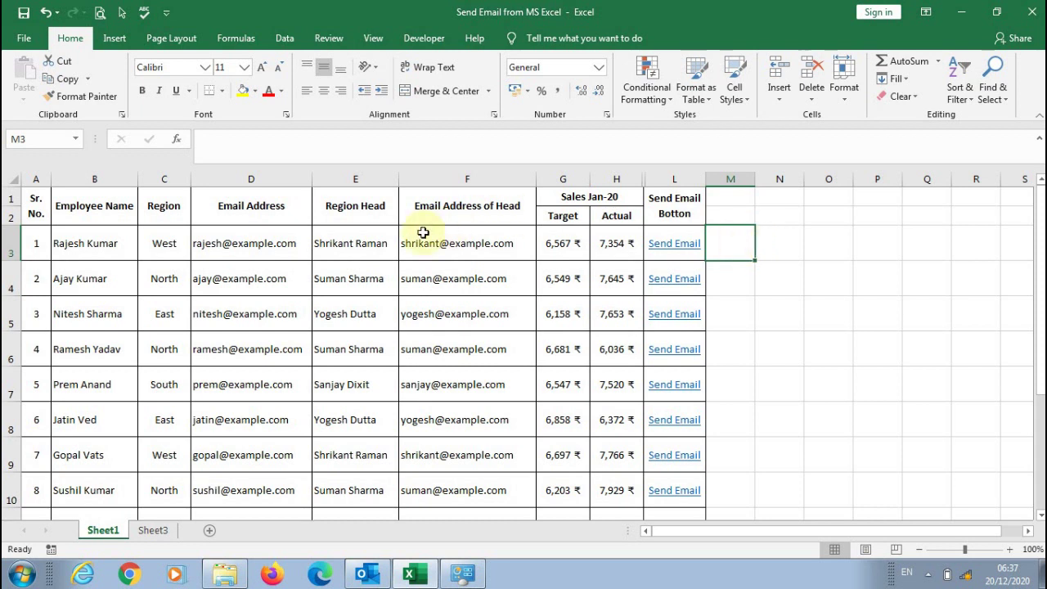
- Open the email draft from the first employee's Send Email link, review its contents, and close it without saving
click(117, 244)
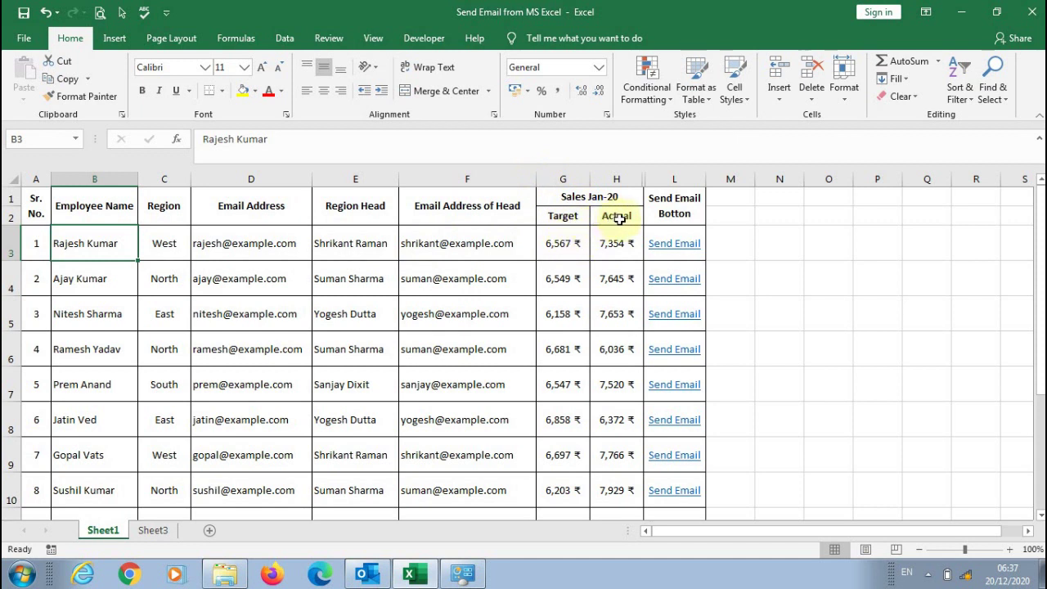
click(670, 244)
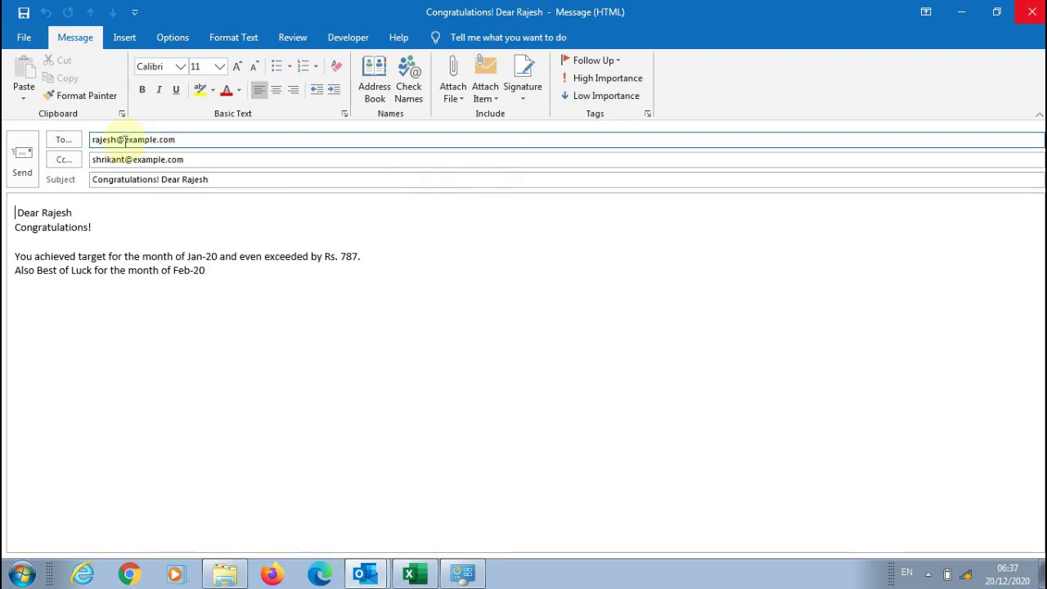
key(alt+F4)
key(n)
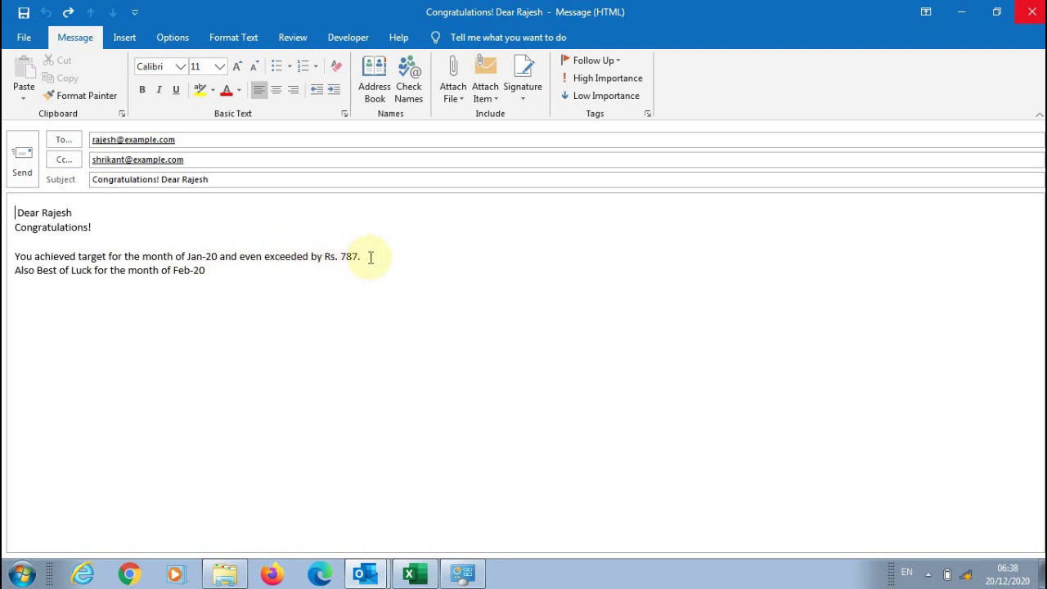
key(alt+Tab)
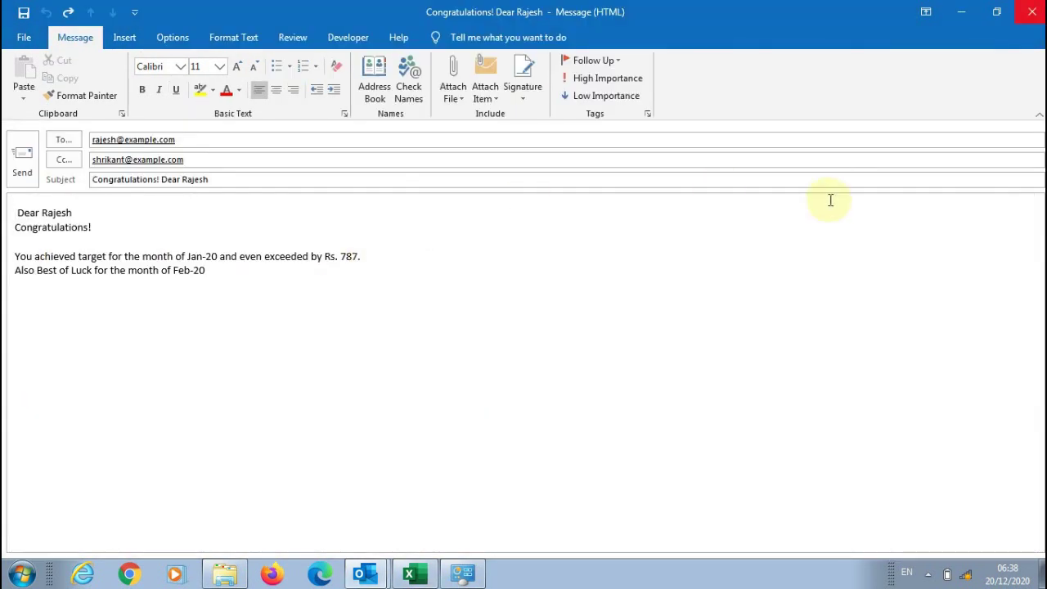
click(1032, 11)
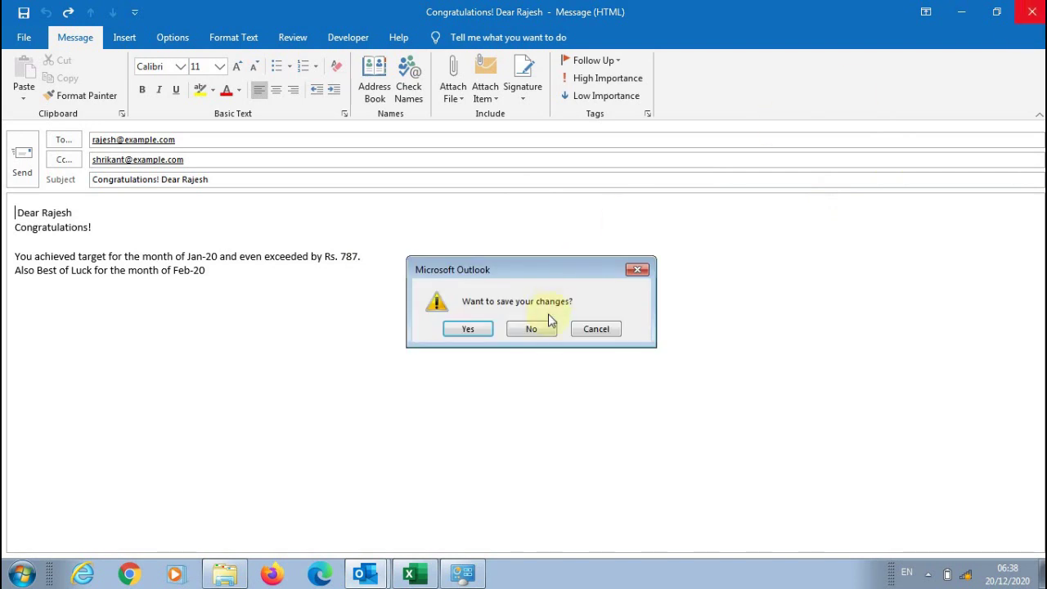
click(543, 329)
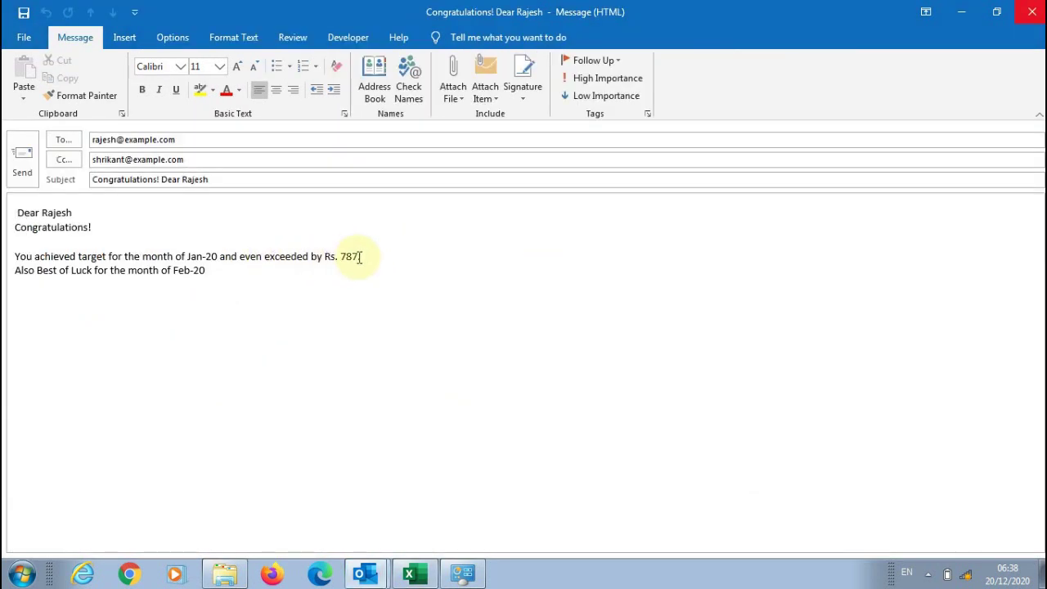
click(1032, 11)
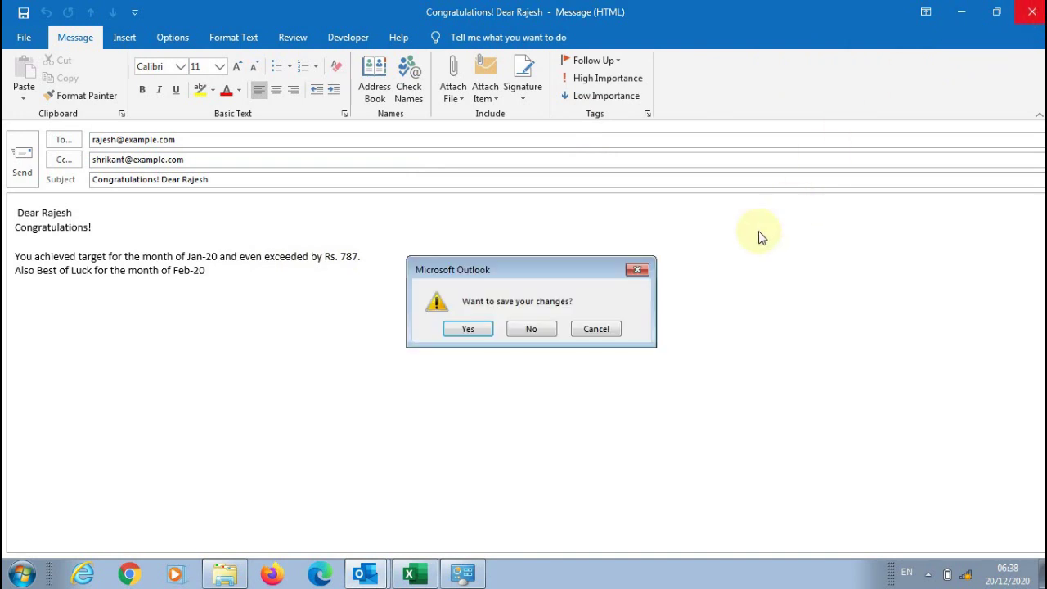
click(531, 329)
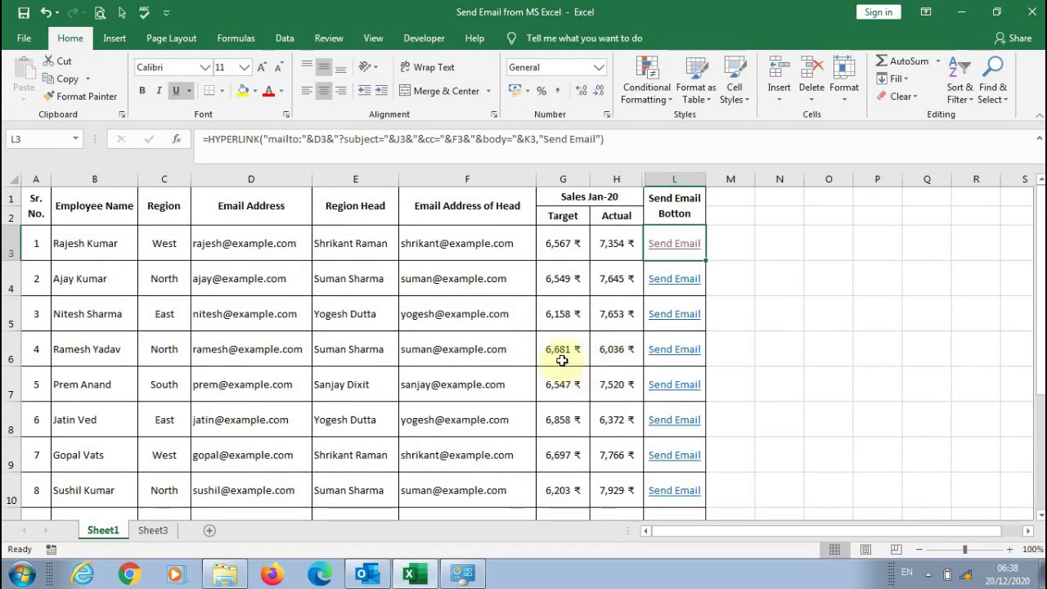
- Review the email draft generated by the Send Email link in row 6 and discard it
click(684, 360)
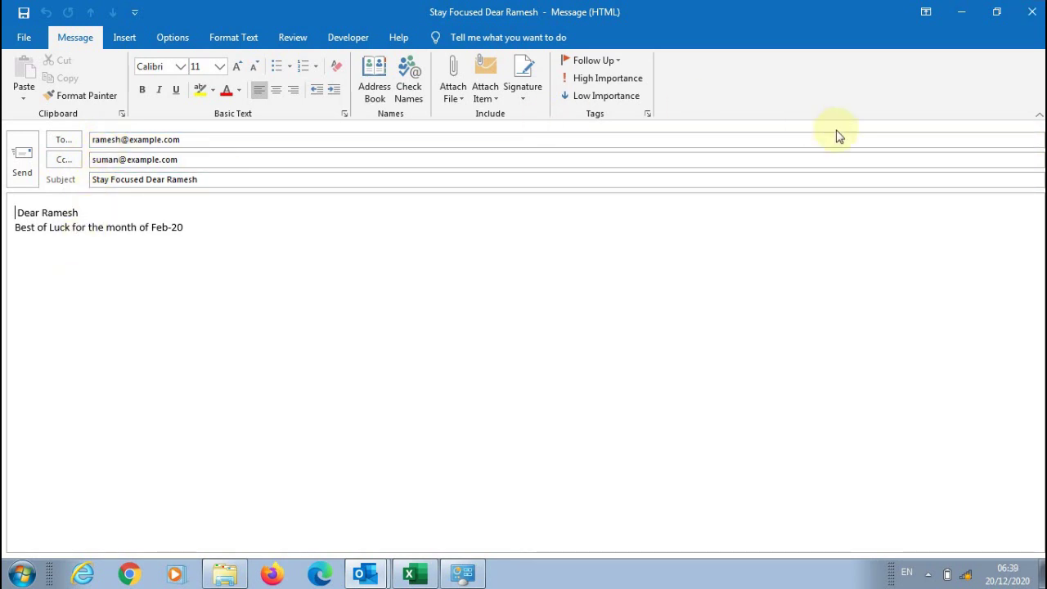
click(1031, 11)
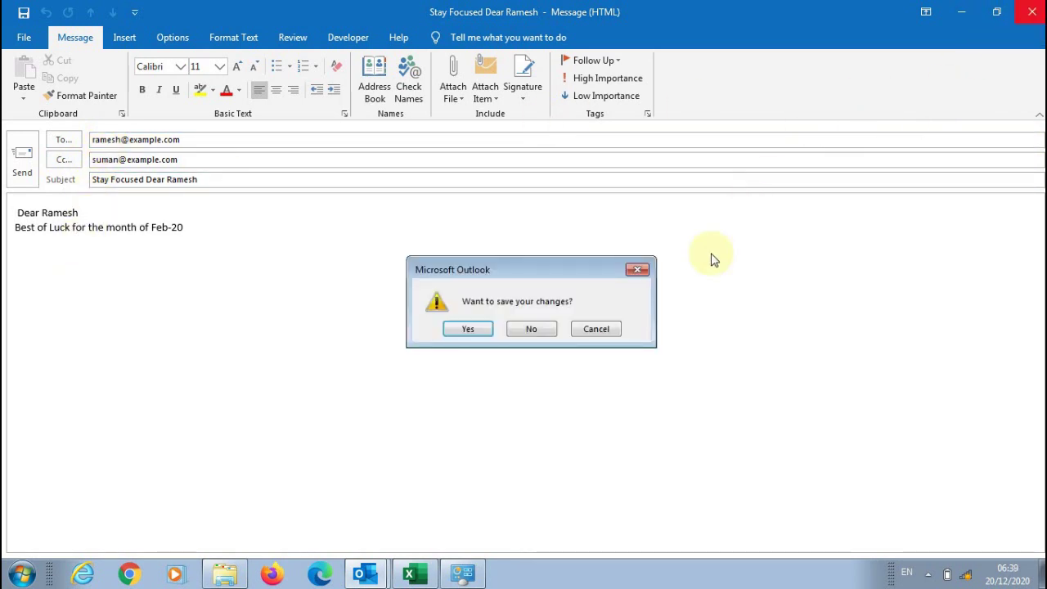
click(533, 327)
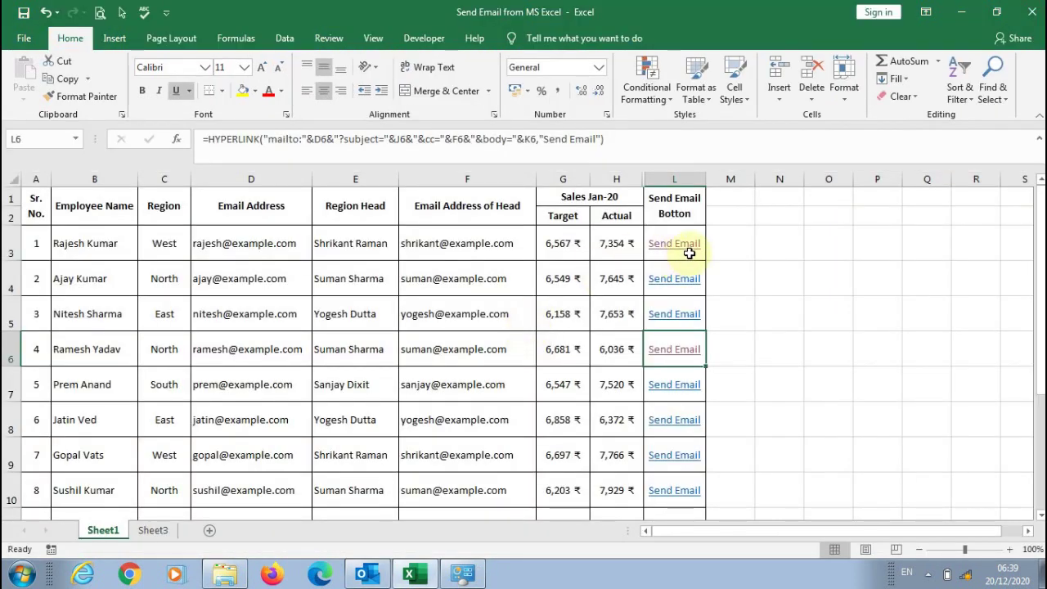
- Compare the subject and body of the drafts from the Send Email links in rows 3 and 6, discarding both
click(690, 246)
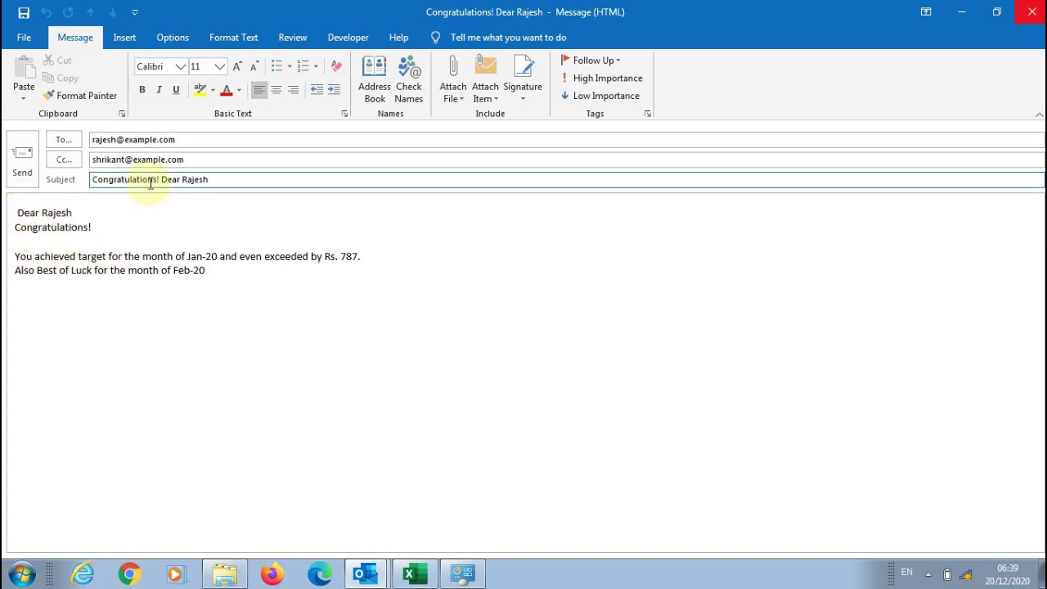
click(1032, 18)
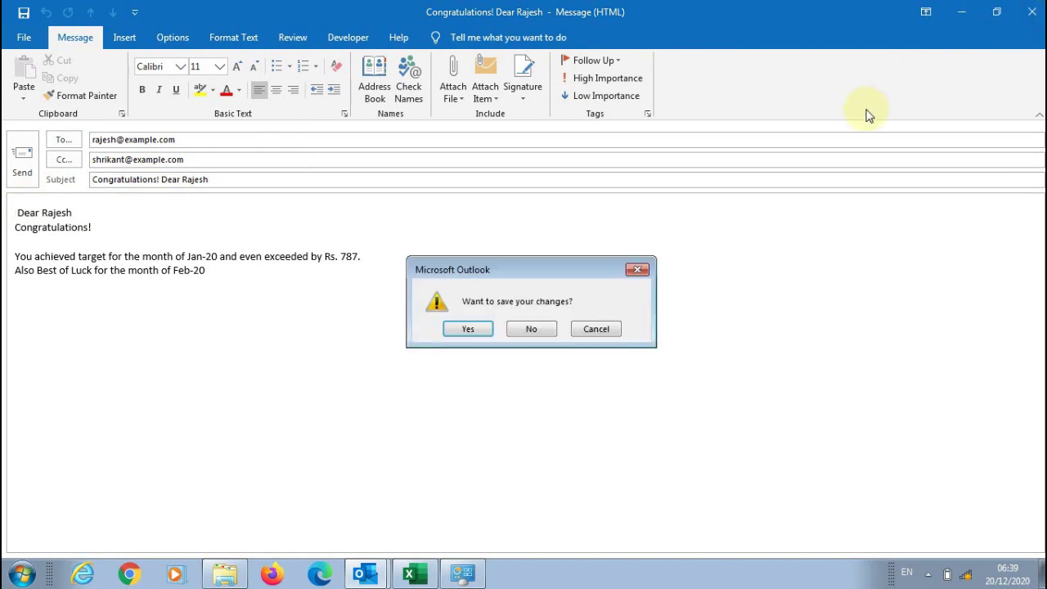
click(536, 328)
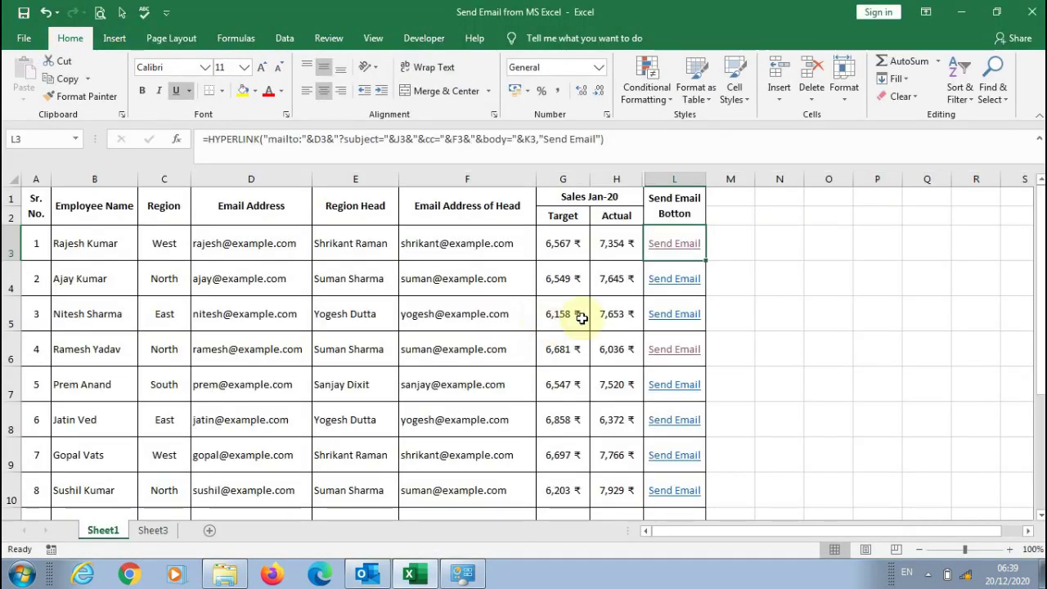
click(676, 357)
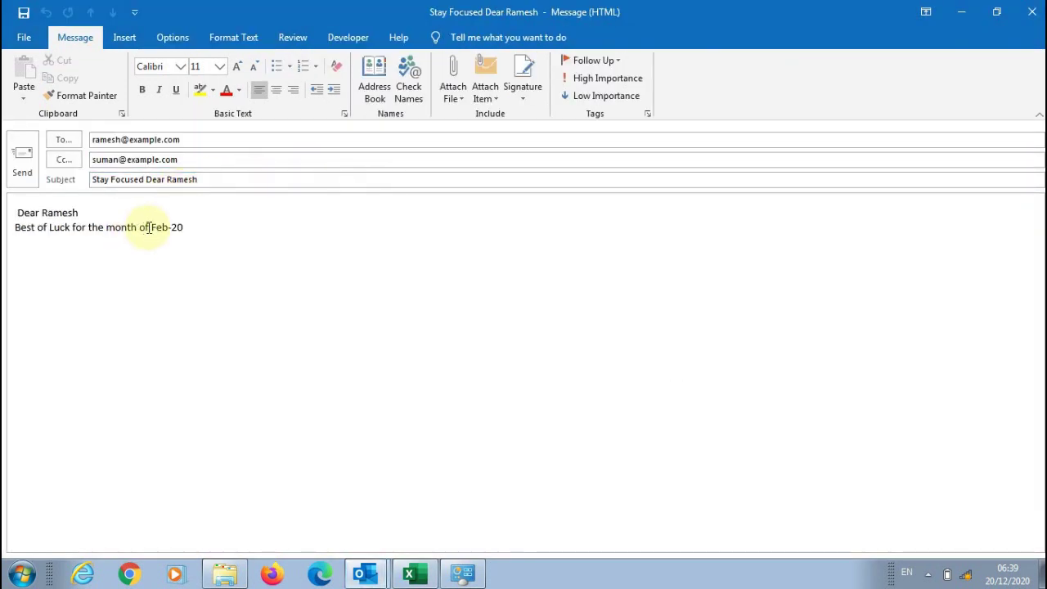
click(1031, 11)
click(547, 332)
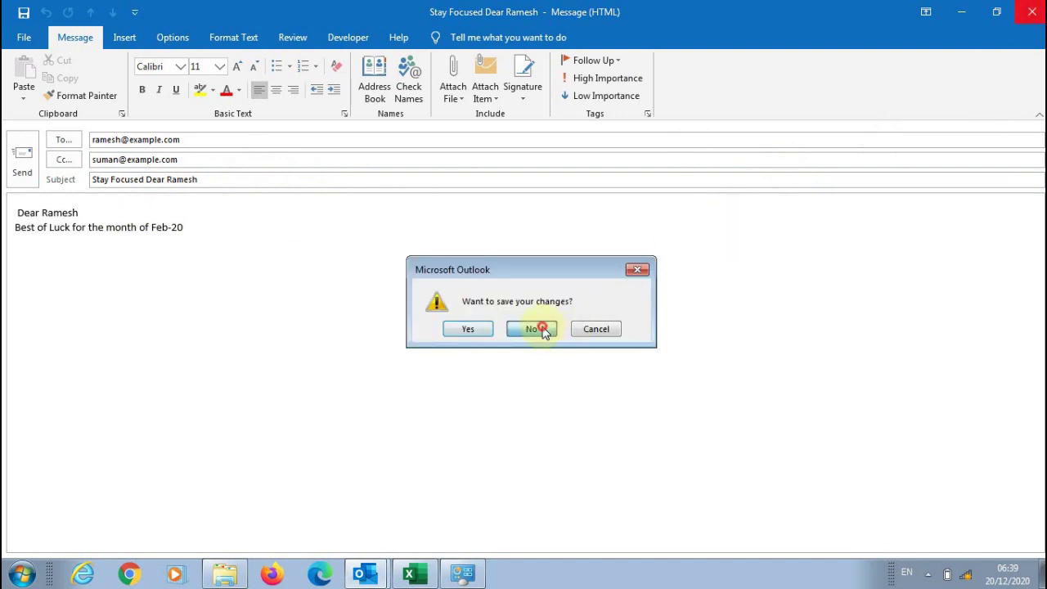
- Unhide the hidden columns between H and L on Sheet1
drag(619, 176, 655, 174)
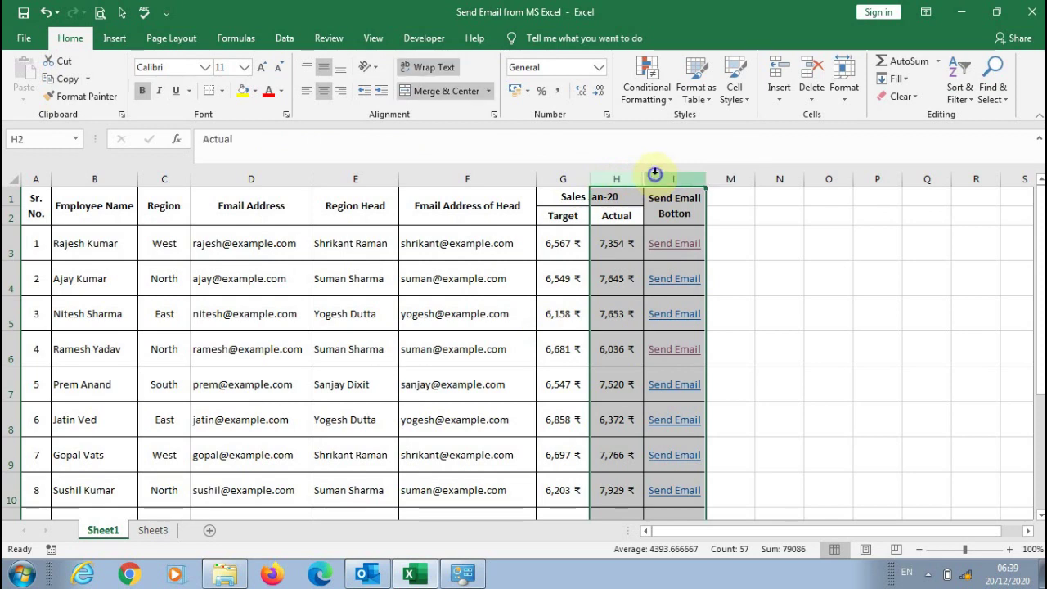
right_click(655, 174)
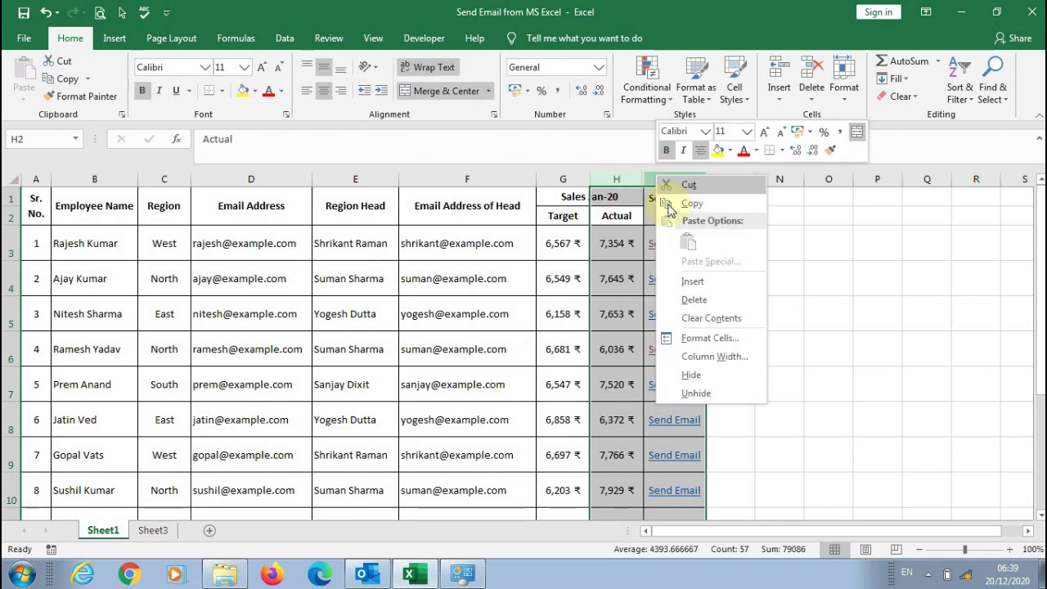
click(696, 392)
- Examine the row 3 formulas in the Exceeded, Subject, Email Body Text and Send Email columns
click(658, 250)
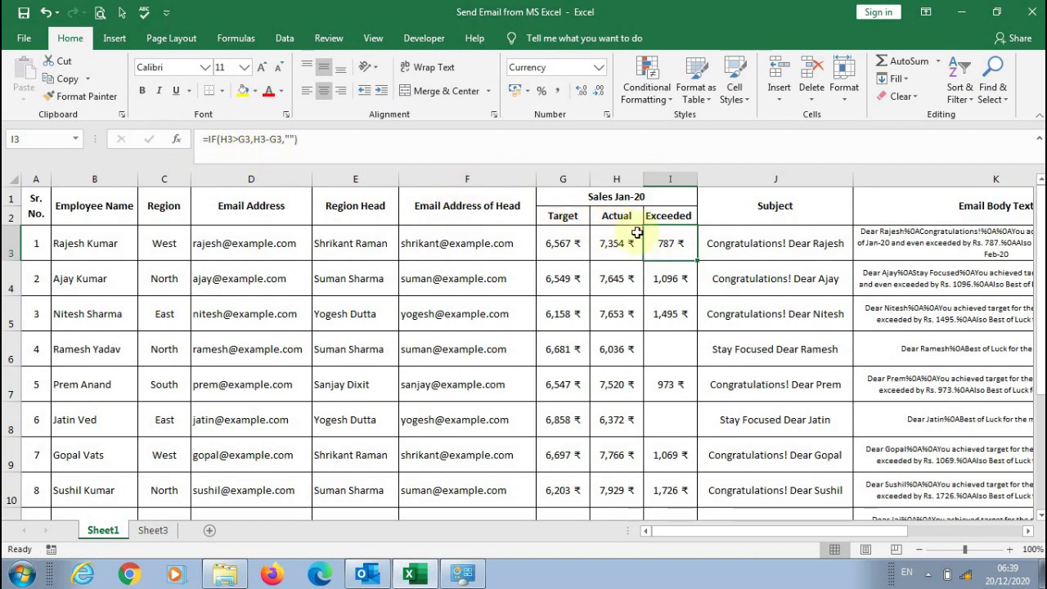
click(762, 249)
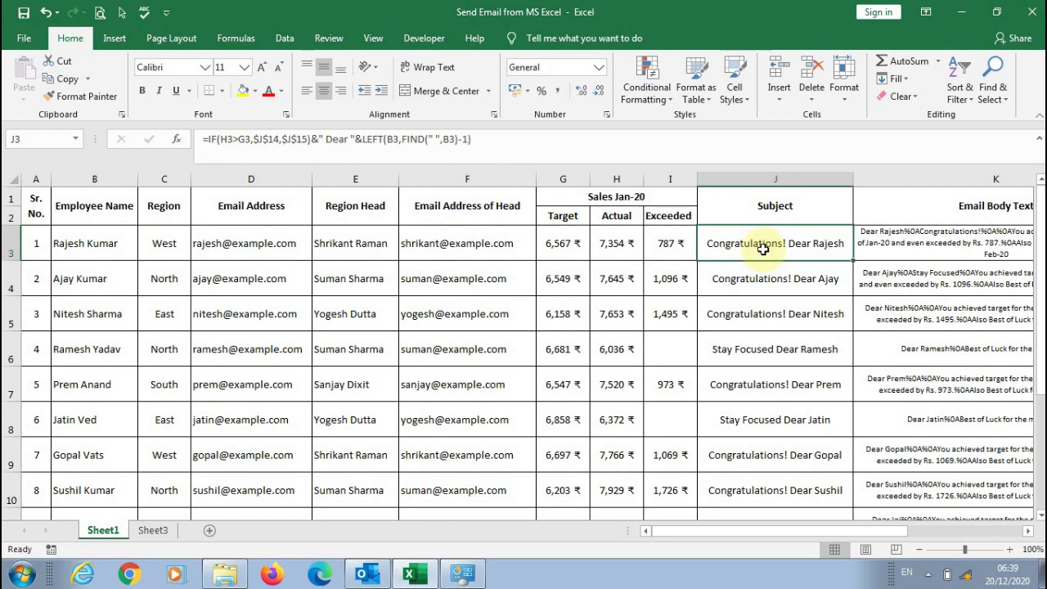
key(Right)
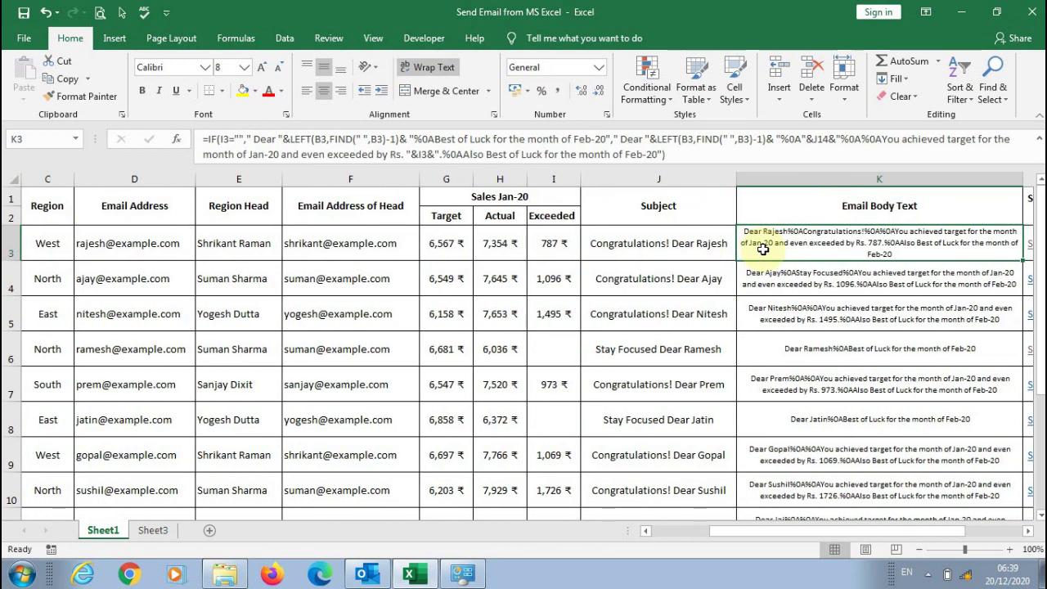
key(Right)
key(Right)
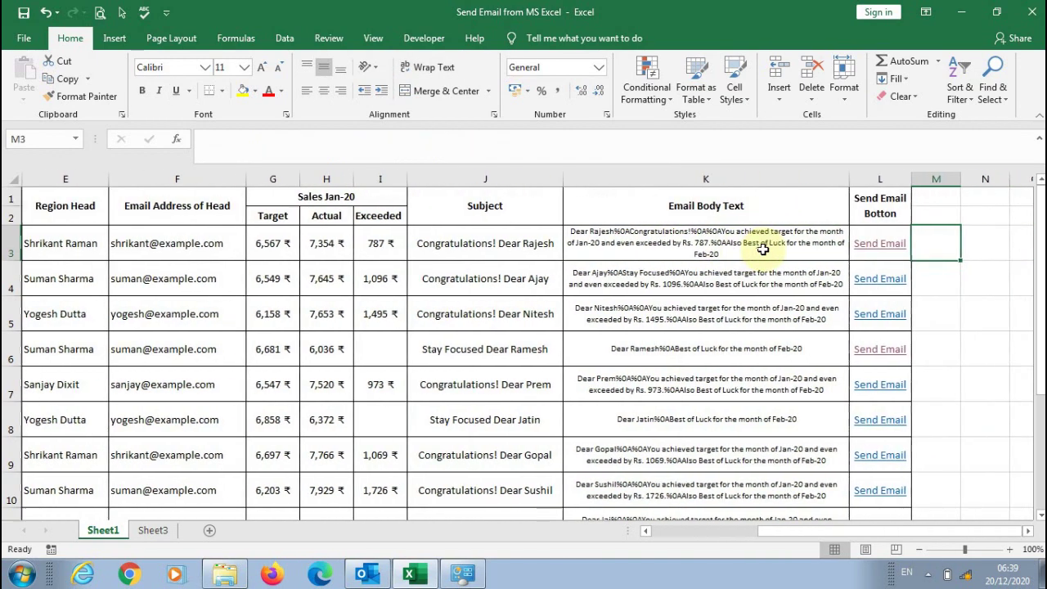
key(Left)
key(Left)
key(Left)
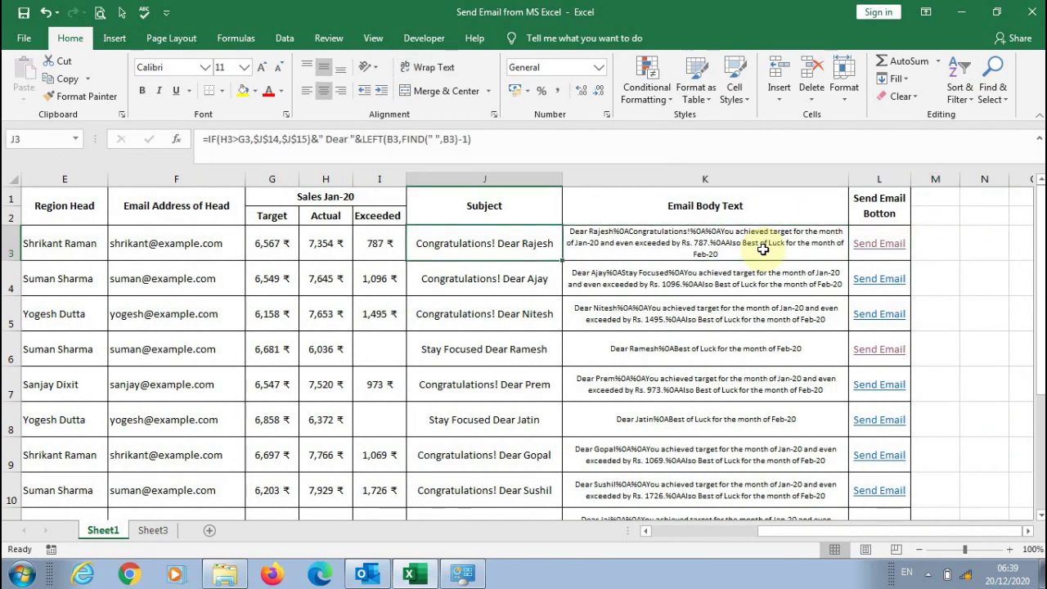
click(646, 252)
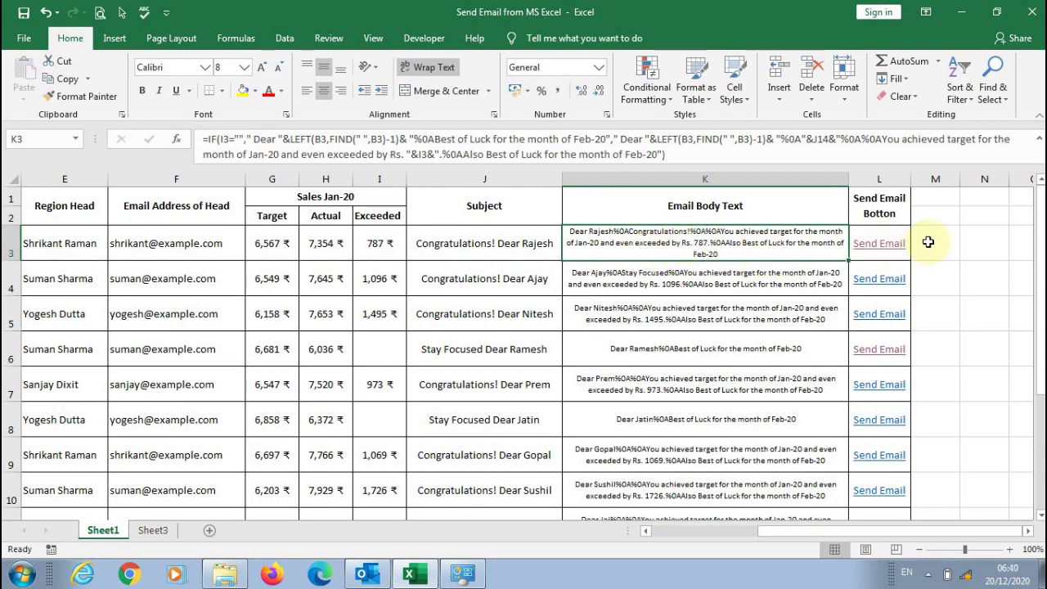
click(928, 242)
- Copy the employee sales table A1:I12 from Sheet1 and paste it into Sheet3 starting at cell A2
drag(806, 530, 633, 531)
drag(33, 203, 678, 490)
key(ctrl+c)
click(153, 529)
click(57, 209)
key(ctrl+v)
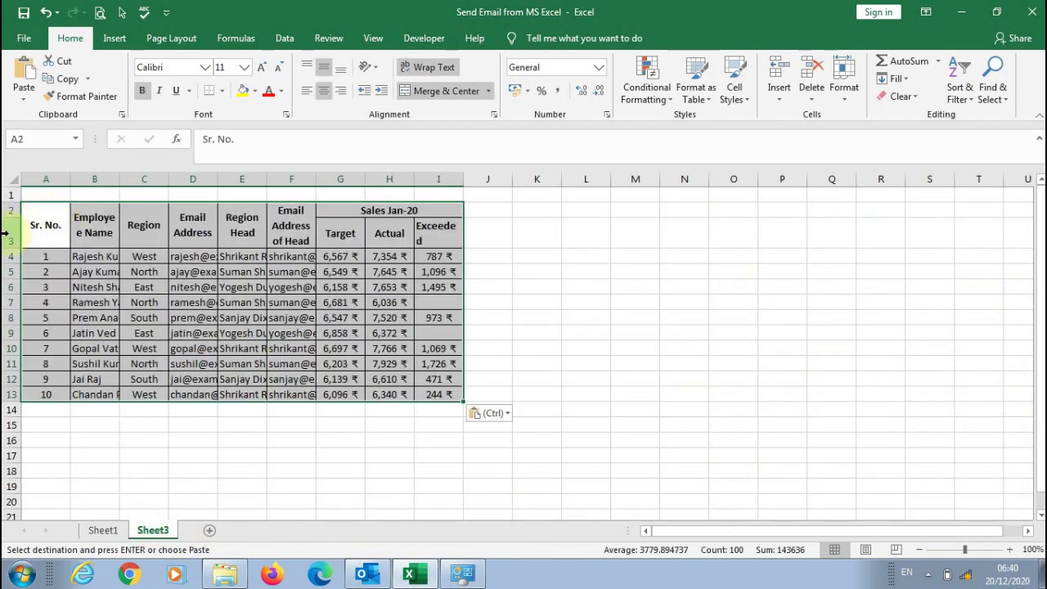
- Increase the height of the pasted table's data rows on Sheet3 and autofit columns B to I
drag(9, 256, 11, 415)
drag(12, 363, 11, 357)
drag(106, 178, 462, 171)
double_click(463, 173)
click(677, 255)
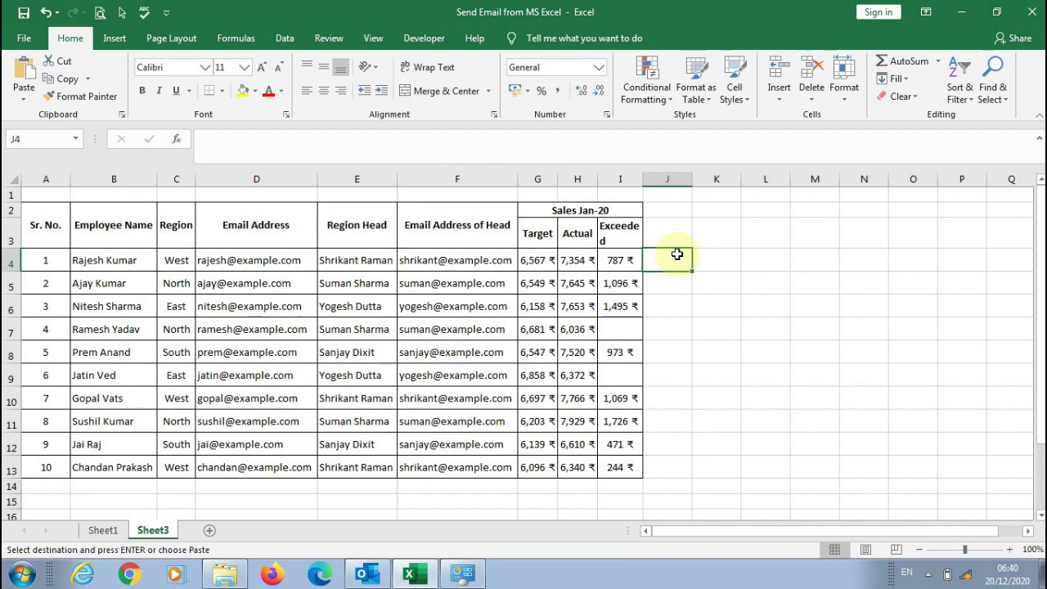
text(=hy)
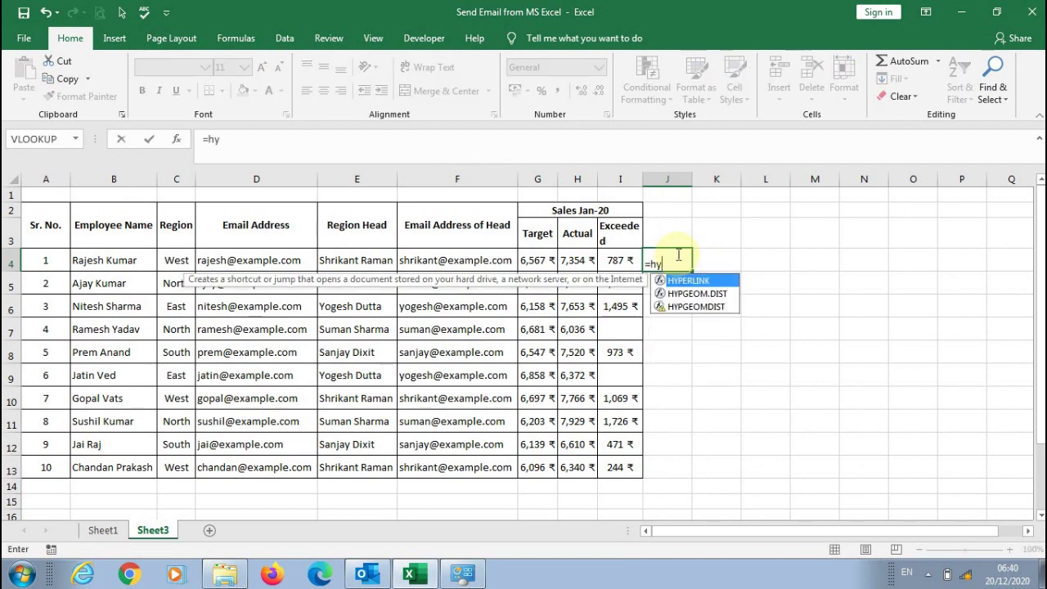
key(Tab)
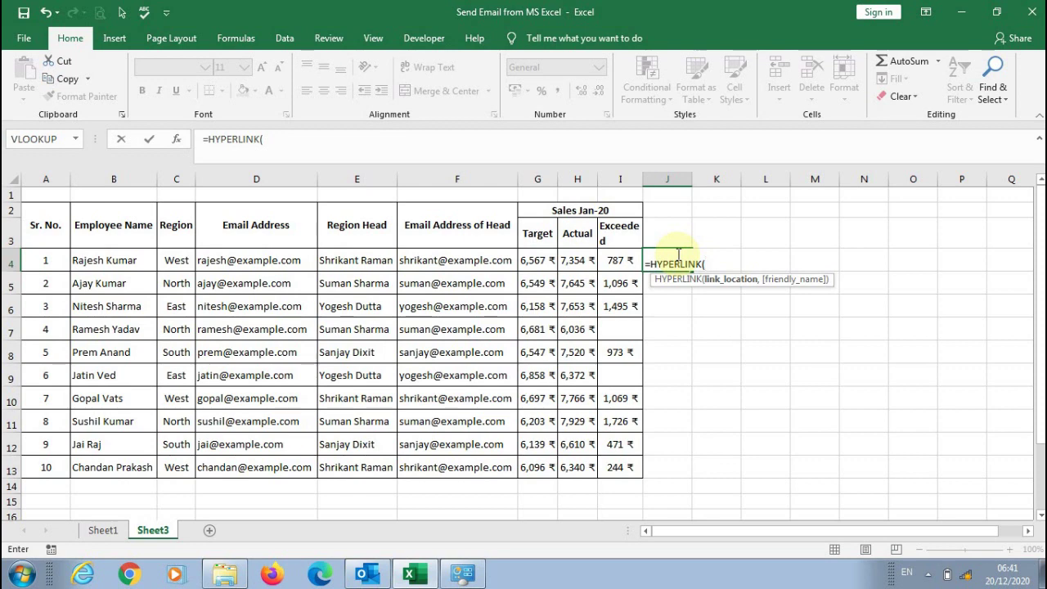
key(Escape)
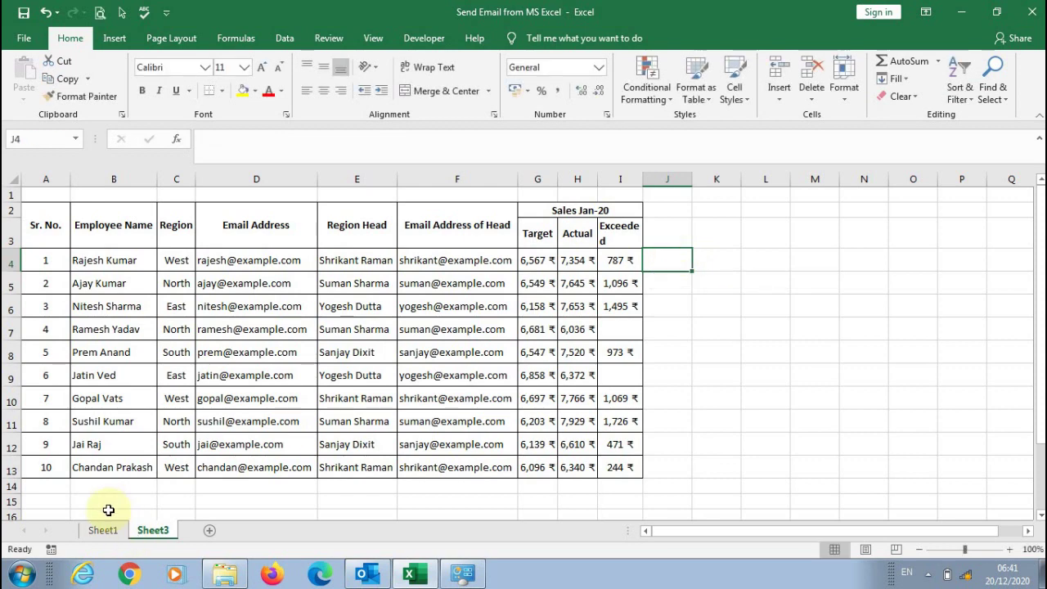
- Check the Subject, Email Body Text and Send Email columns on Sheet1, and return to Sheet3
click(105, 532)
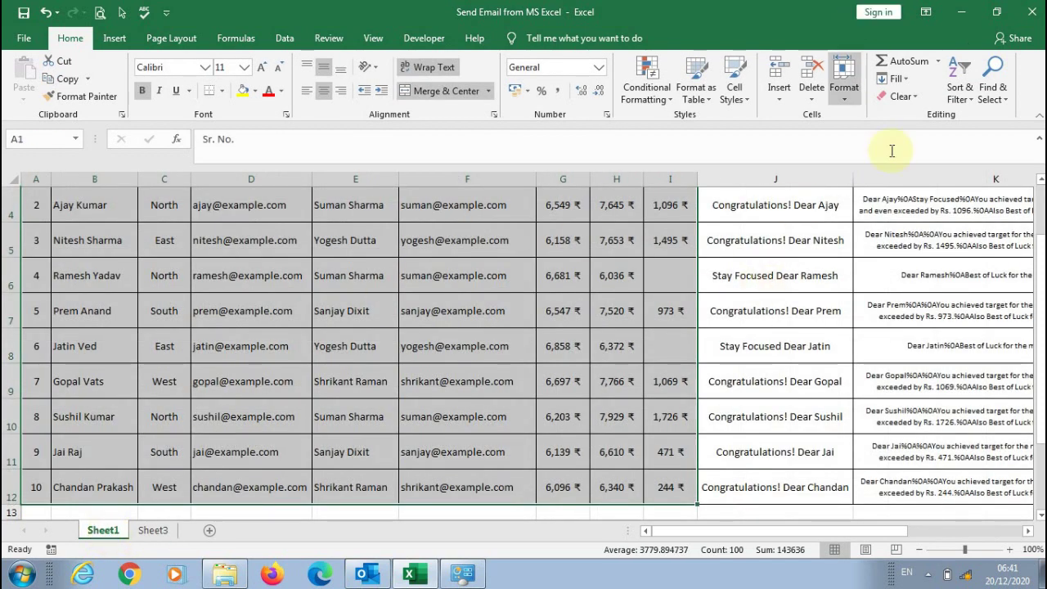
drag(883, 531, 985, 532)
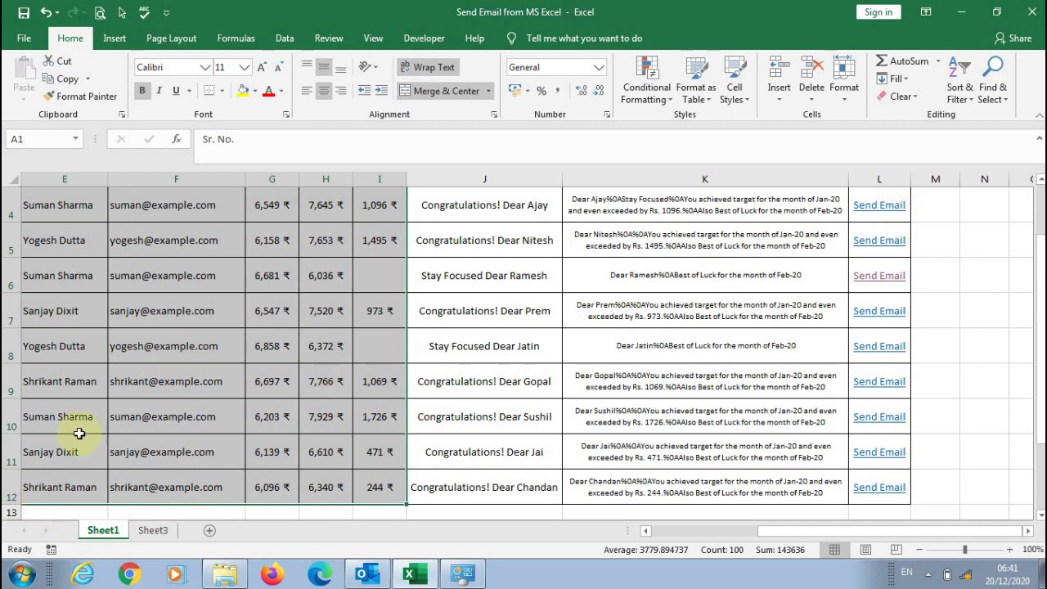
click(152, 531)
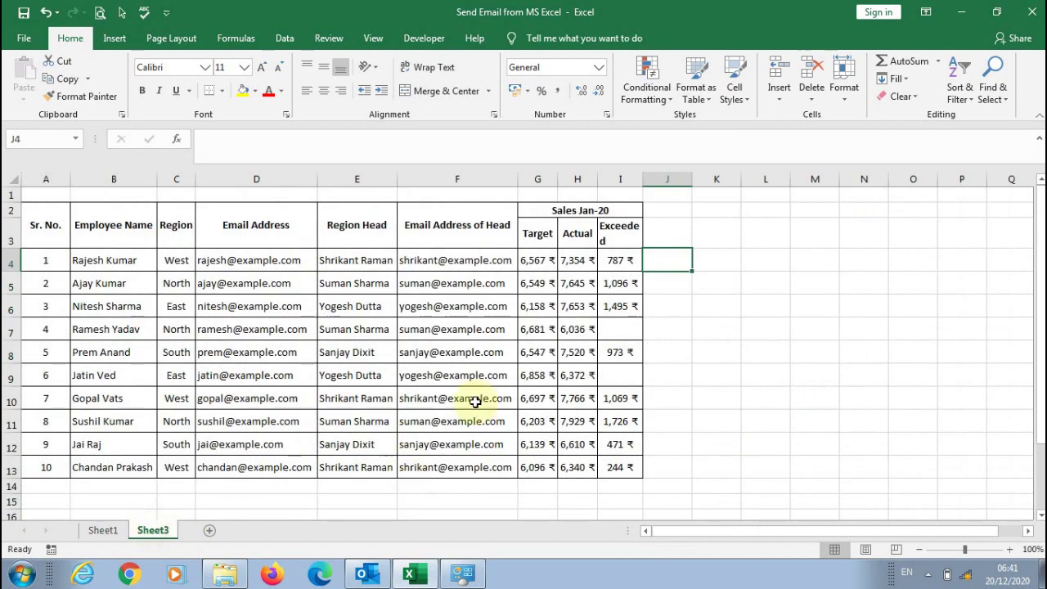
text(=HYPERLINK()
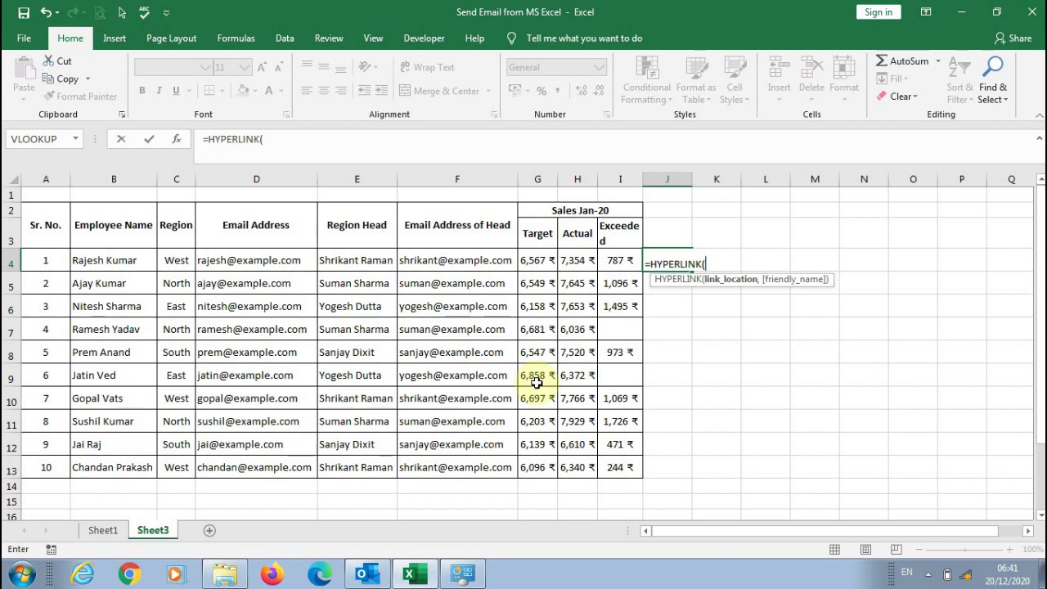
key(Escape)
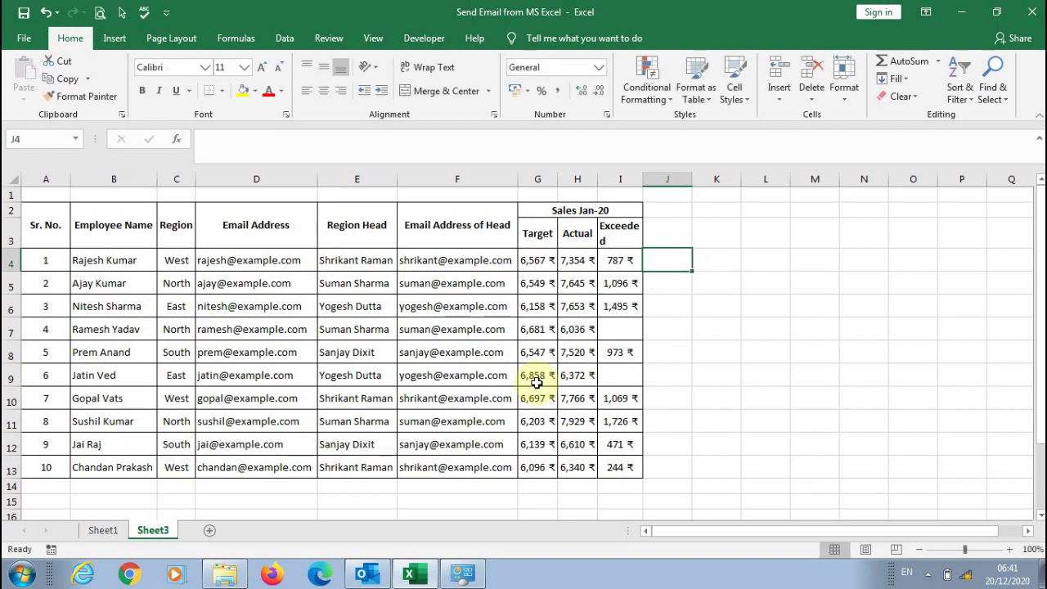
- Preview the mailto link text for J4 in an e-mail hyperlink using a placeholder address and the subject "sample", without inserting it
right_click(661, 260)
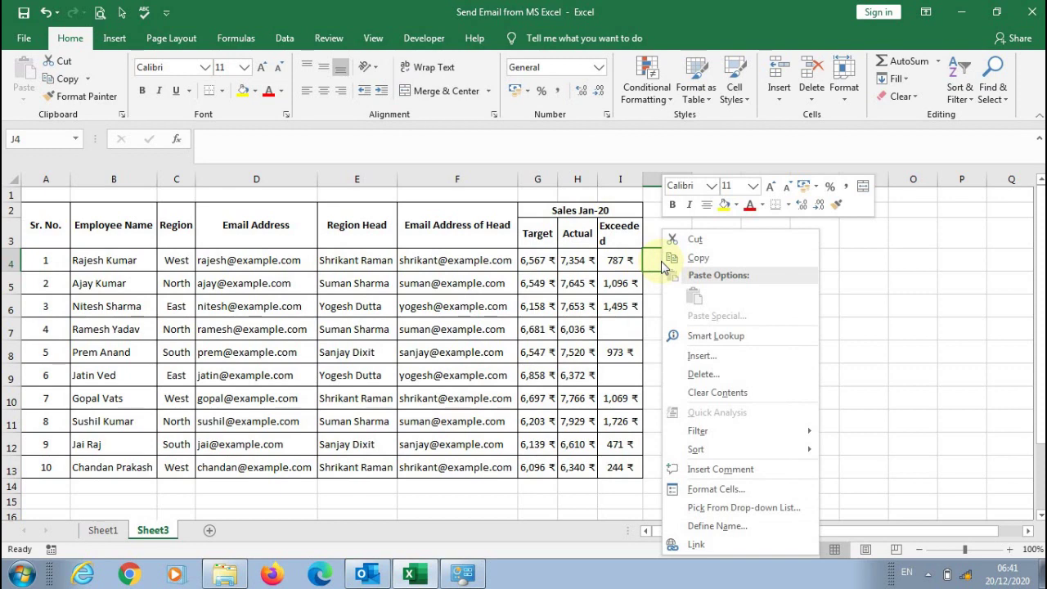
click(693, 545)
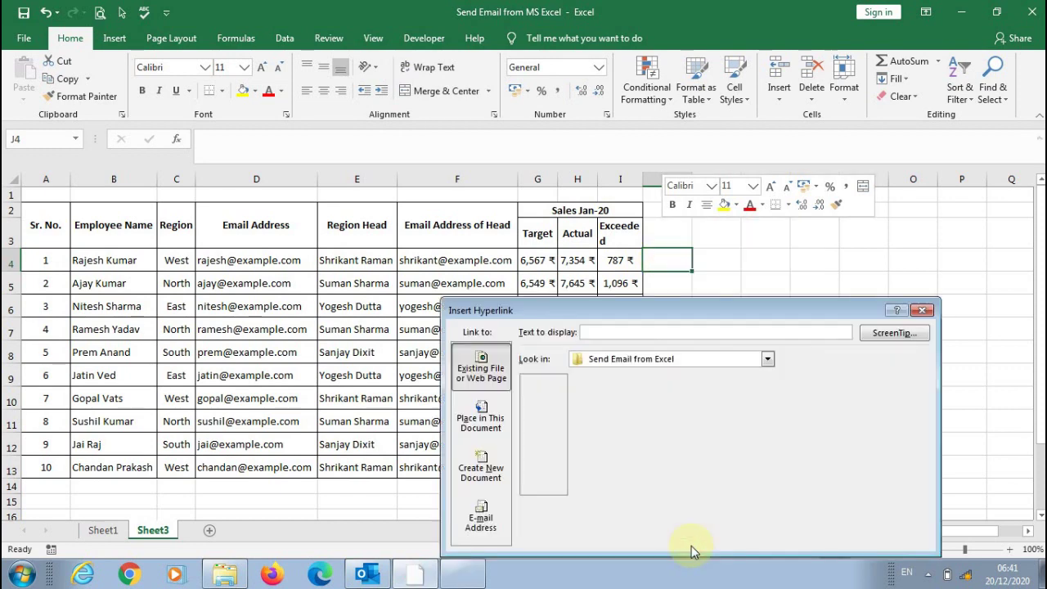
drag(675, 315, 532, 171)
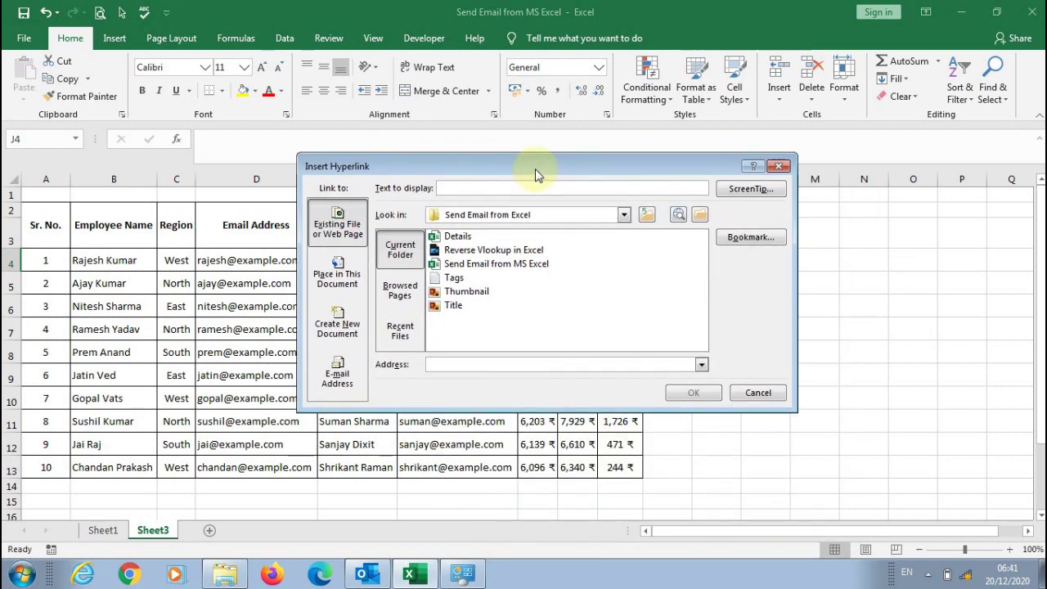
click(344, 384)
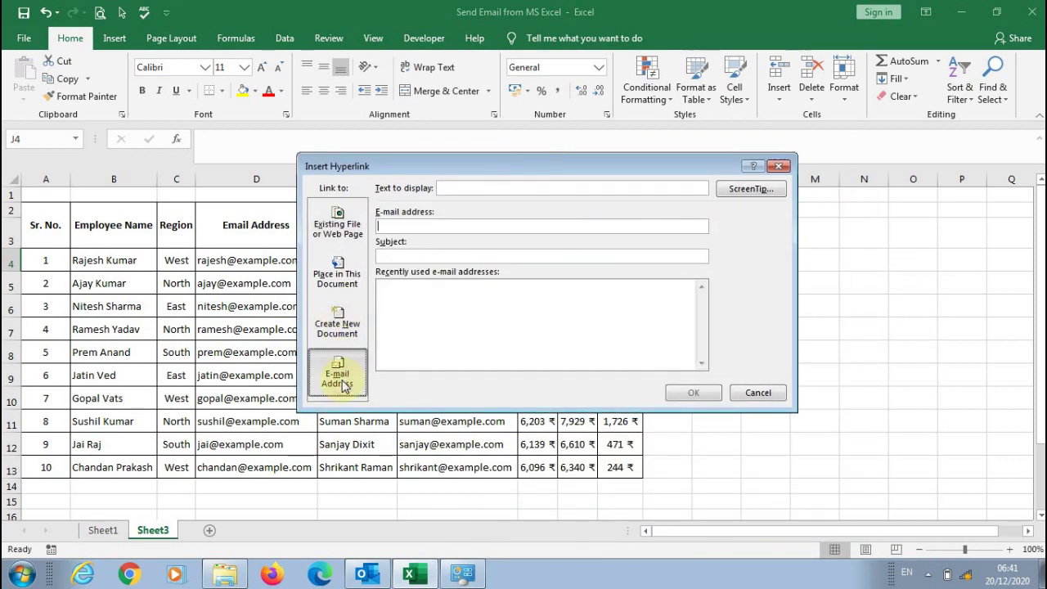
text(abc)
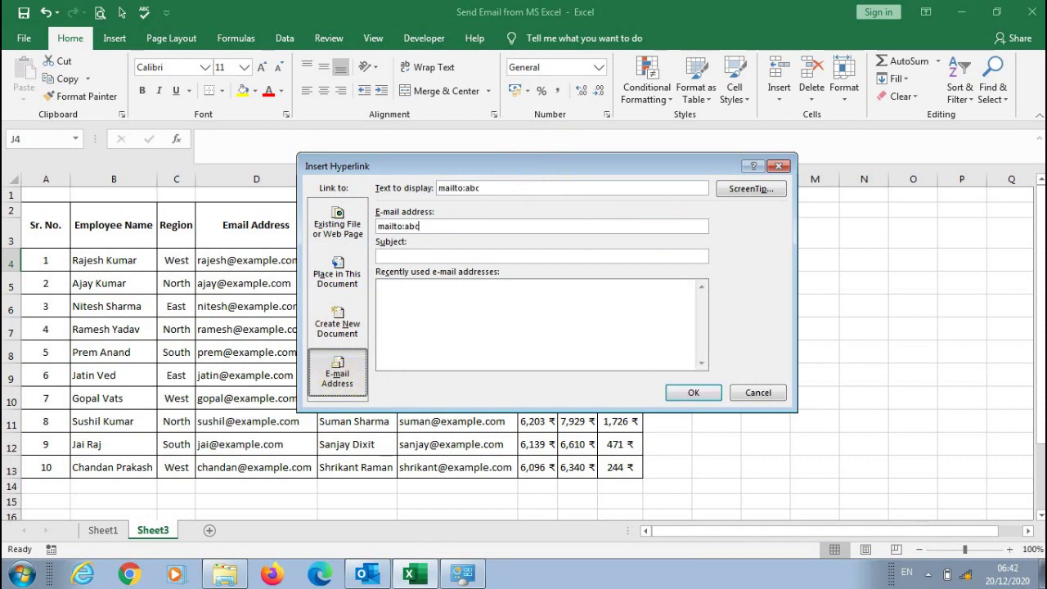
text(@abc.com)
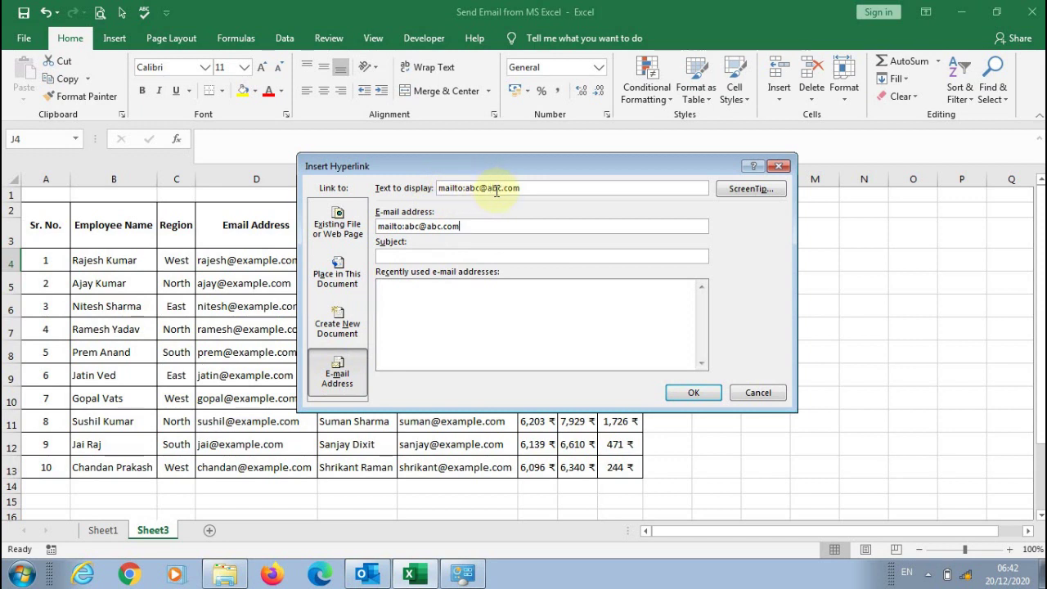
click(440, 255)
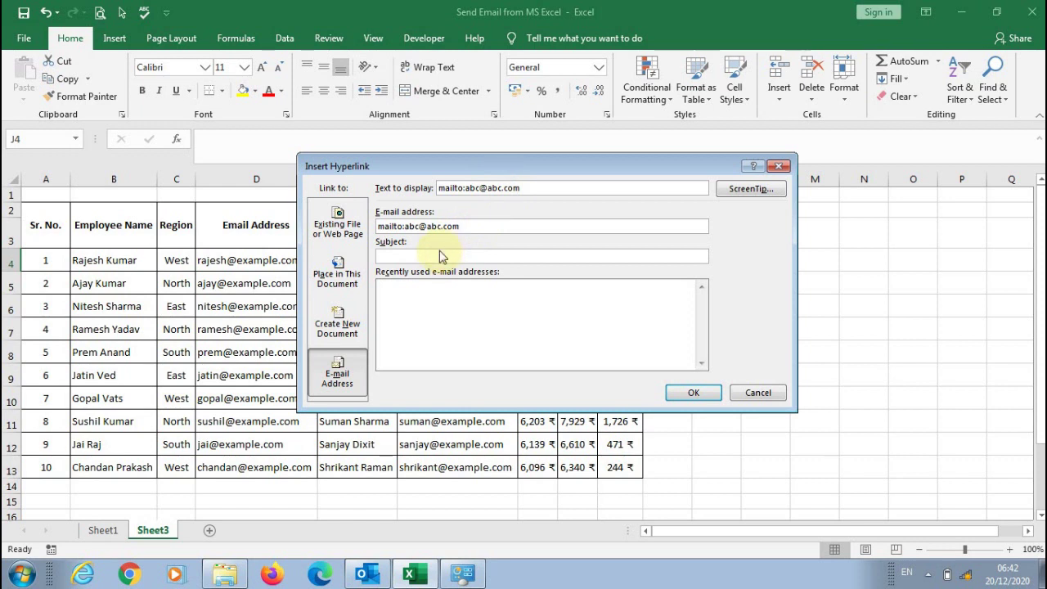
text(Sub)
key(BackSpace)
key(BackSpace)
key(BackSpace)
text(sample)
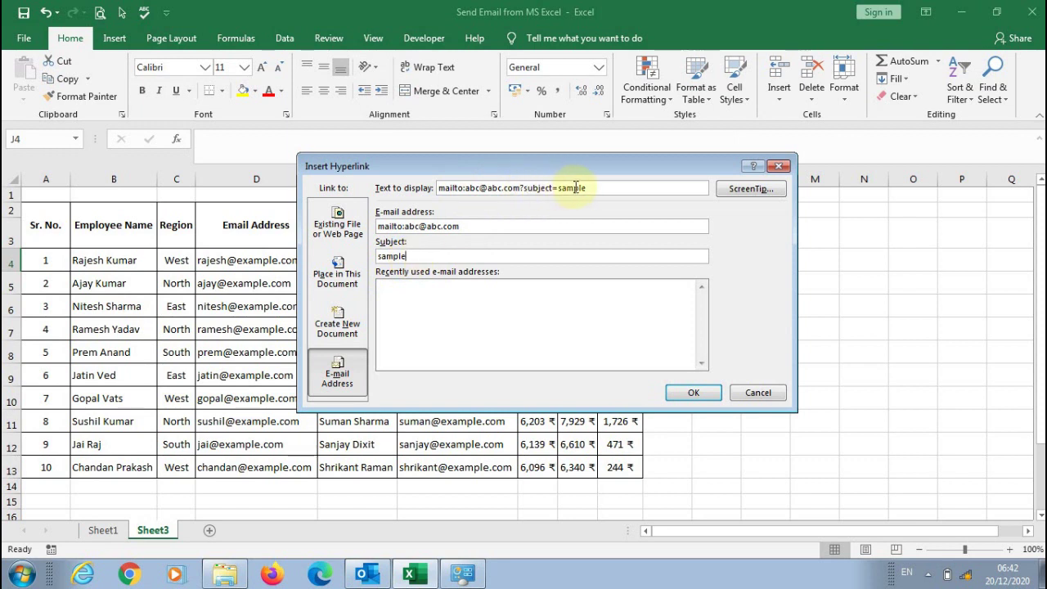
click(764, 392)
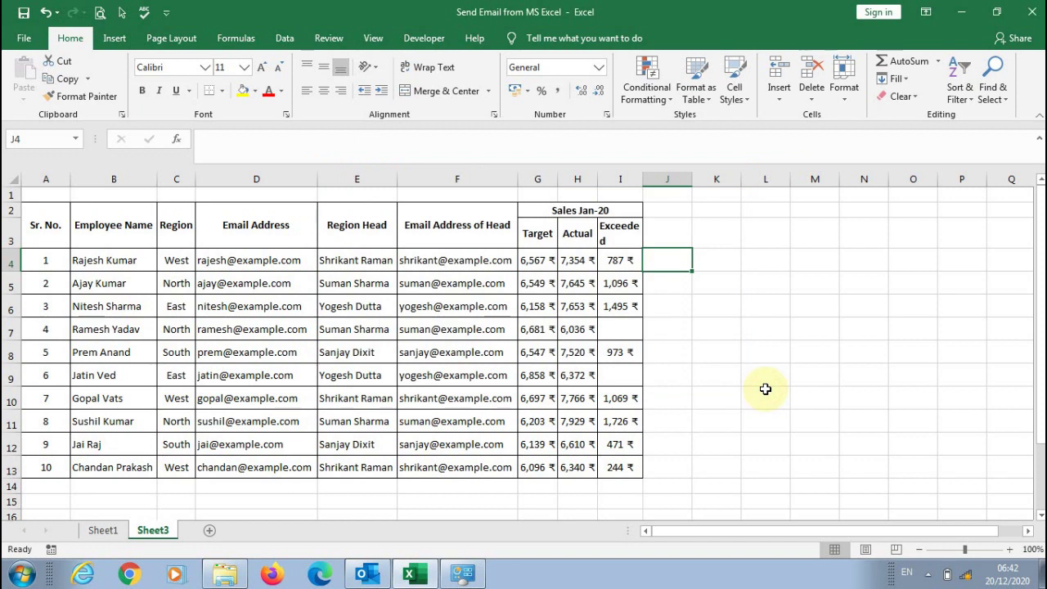
- Enter a HYPERLINK formula in J4 combining mailto:, a placeholder e-mail address and ?subject=Sample, with "Email" as the friendly name
text(=)
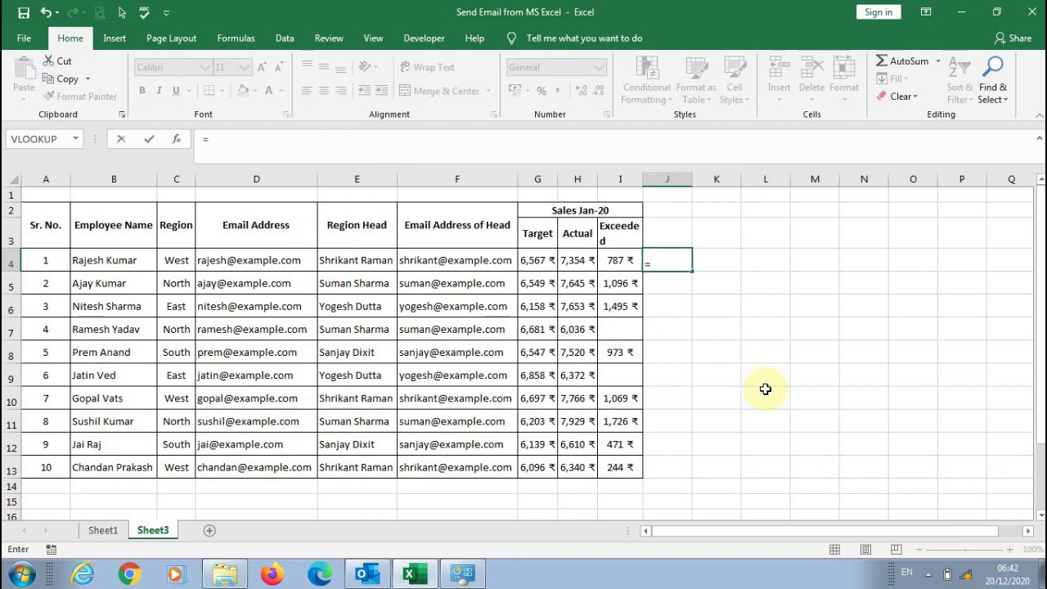
text(hyper)
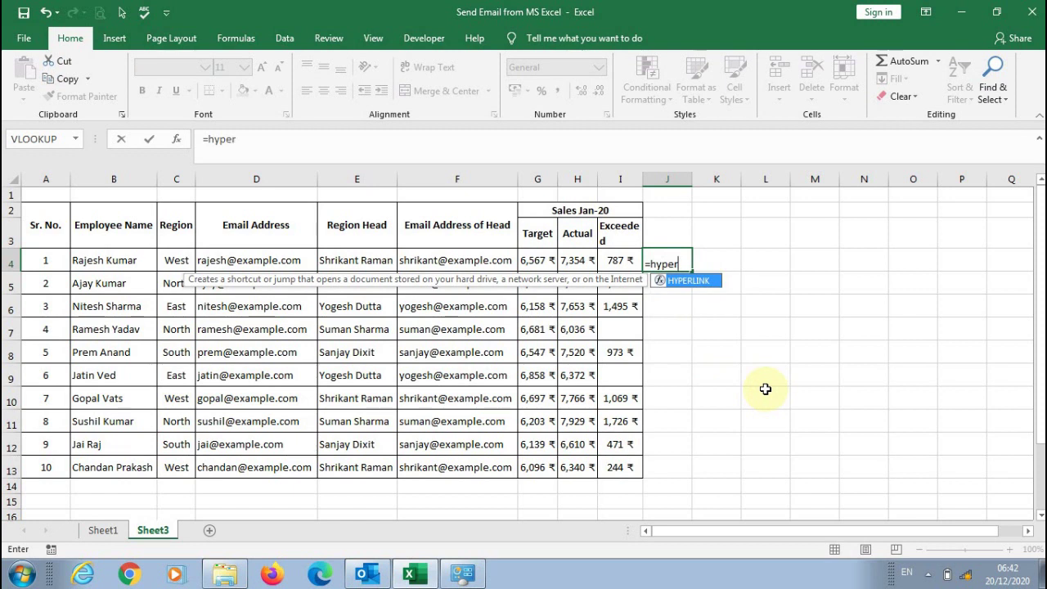
key(Tab)
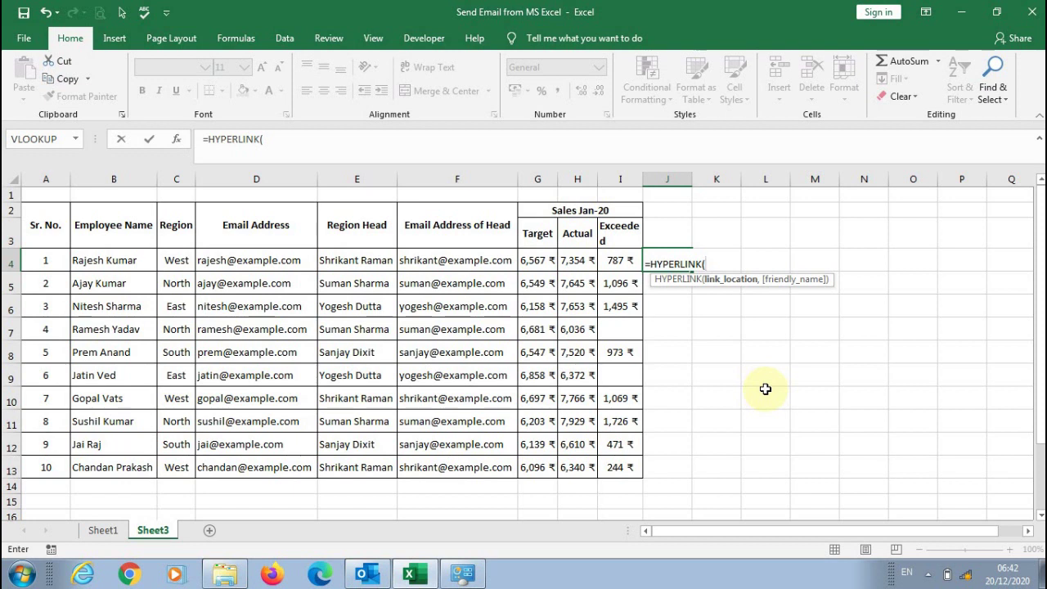
text("mailto)
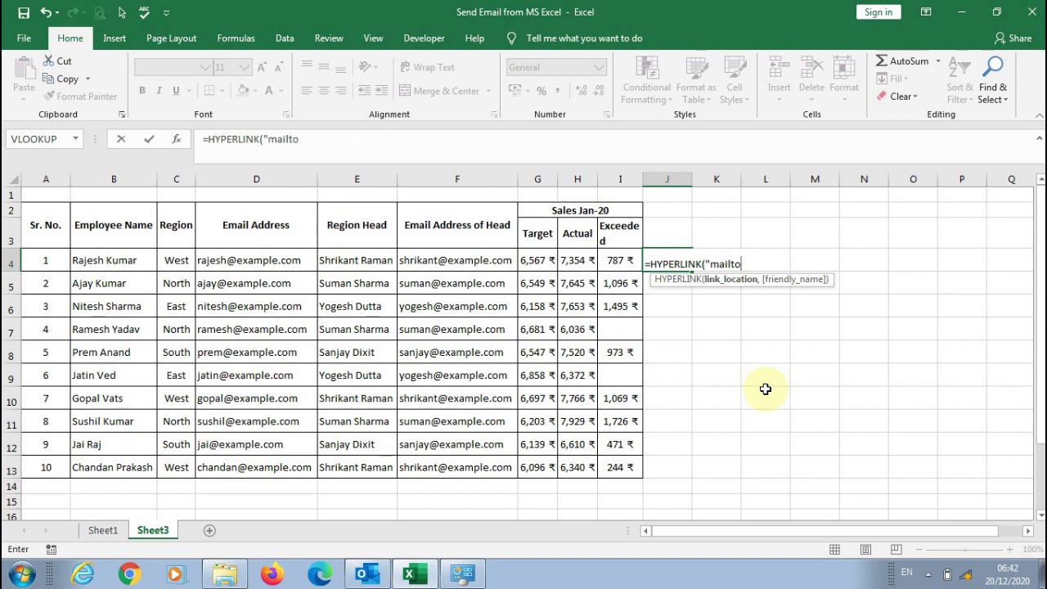
text(:abc@abc)
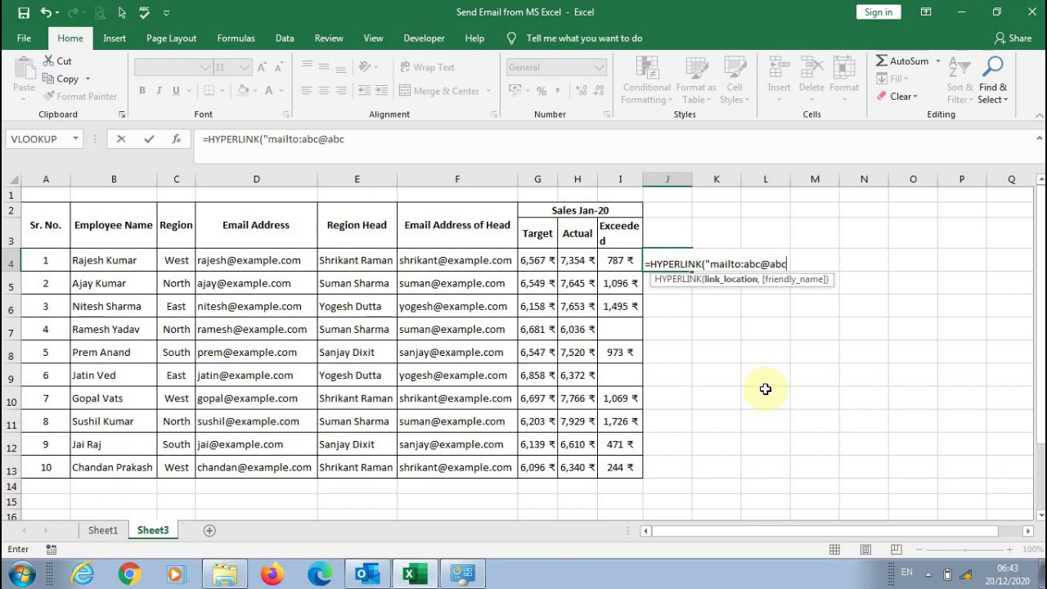
text(.com)
text(?sub)
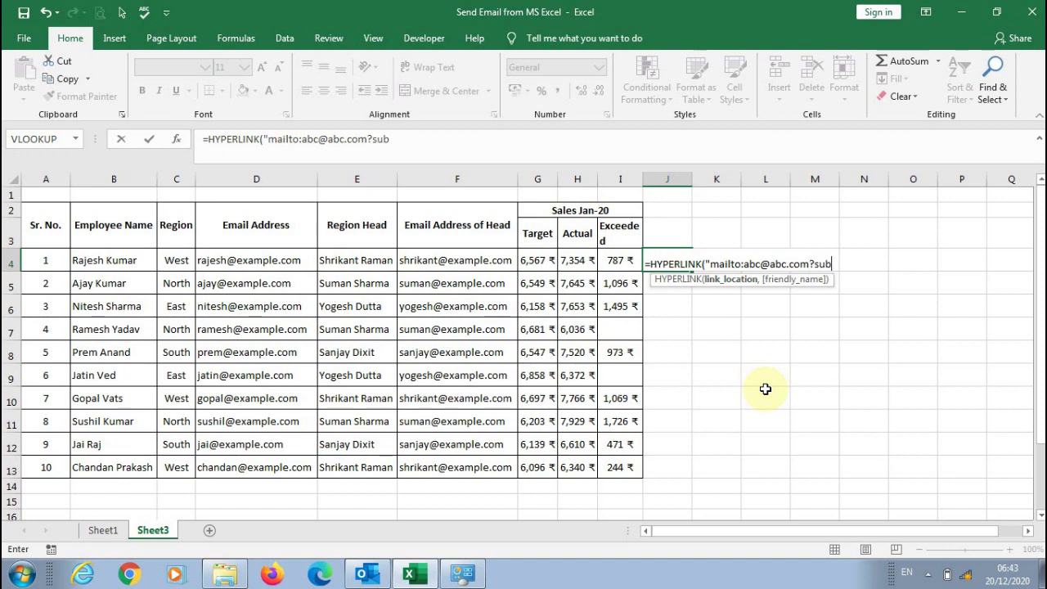
text(ject=Sample)
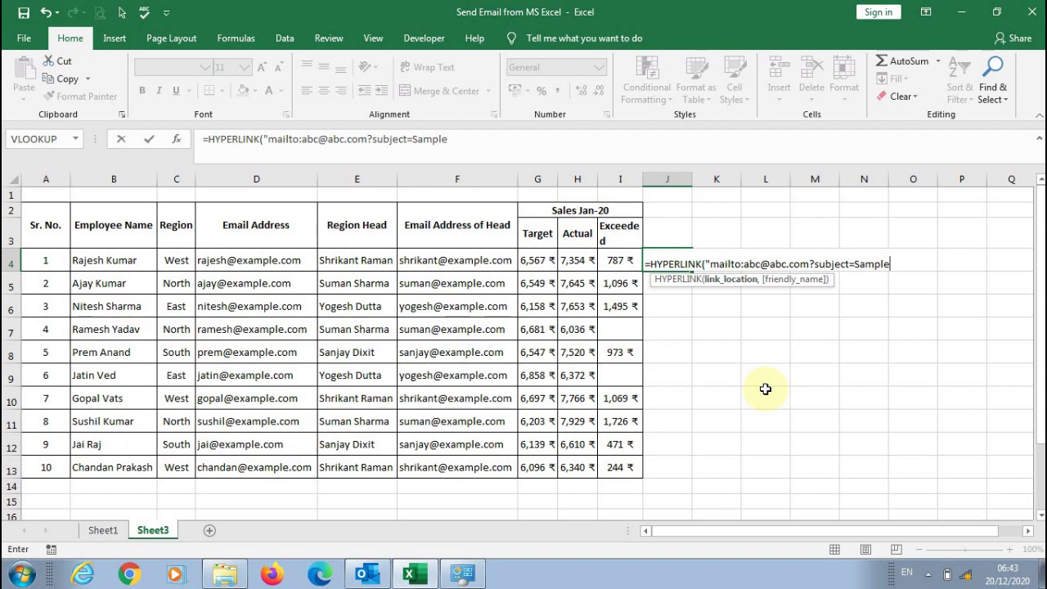
text(")
text(,E)
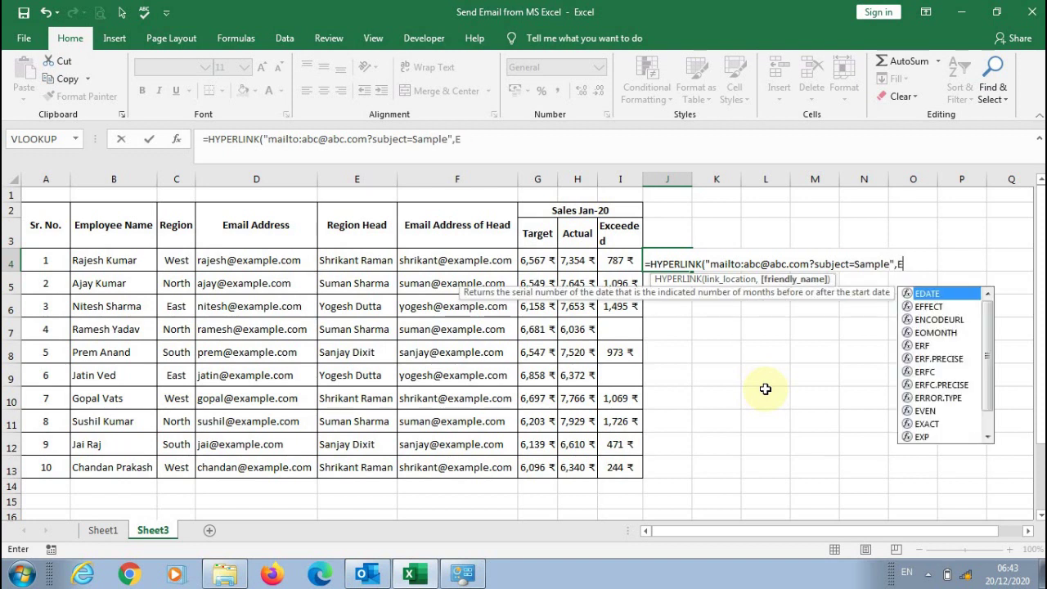
key(BackSpace)
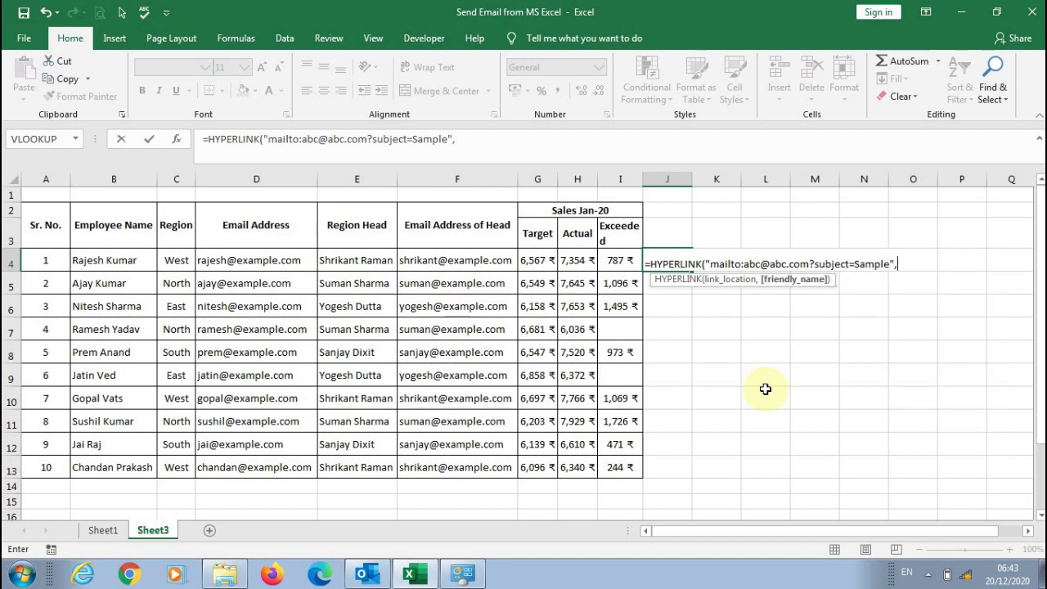
text("Email"))
key(Return)
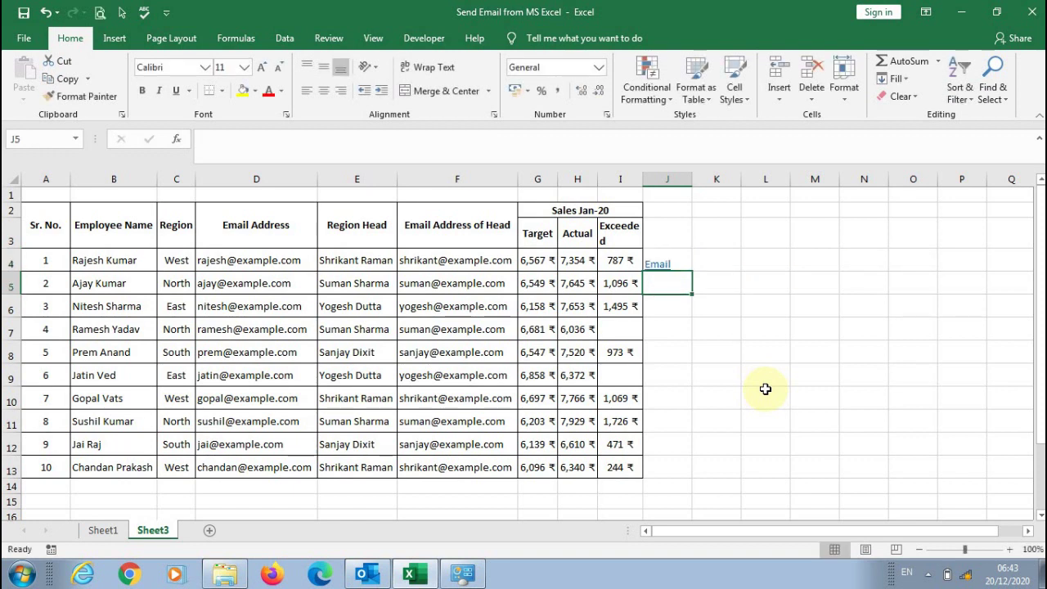
- Centre the Email link in J4 both vertically and horizontally
click(673, 264)
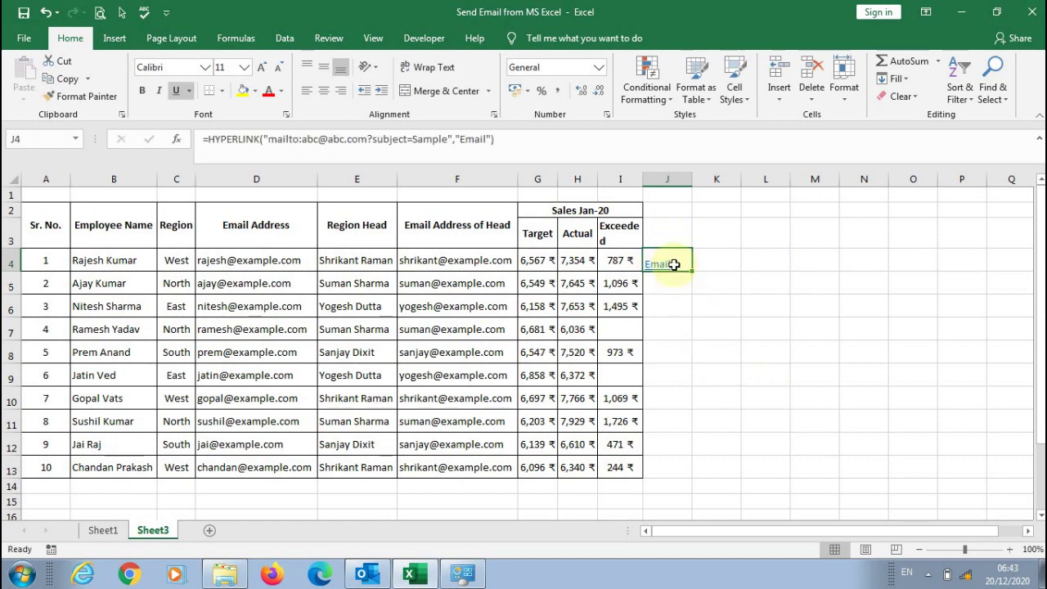
click(702, 301)
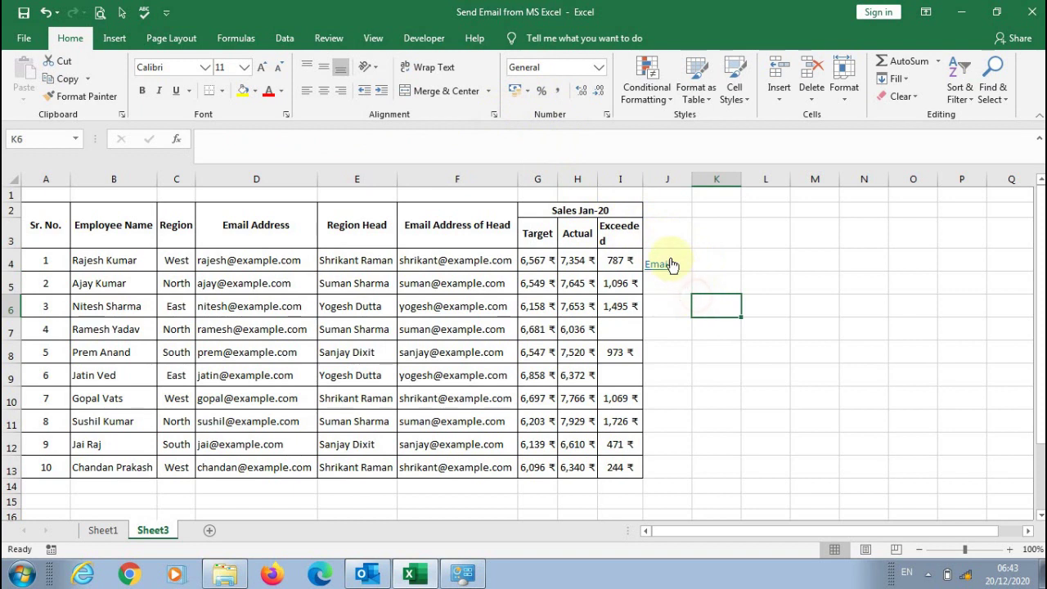
click(678, 260)
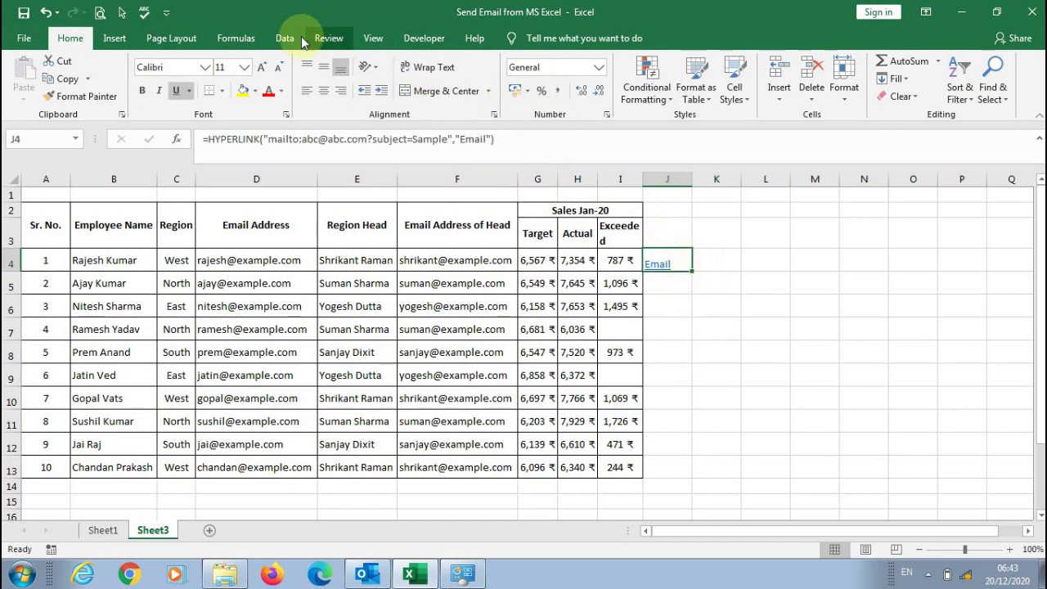
click(324, 66)
click(324, 90)
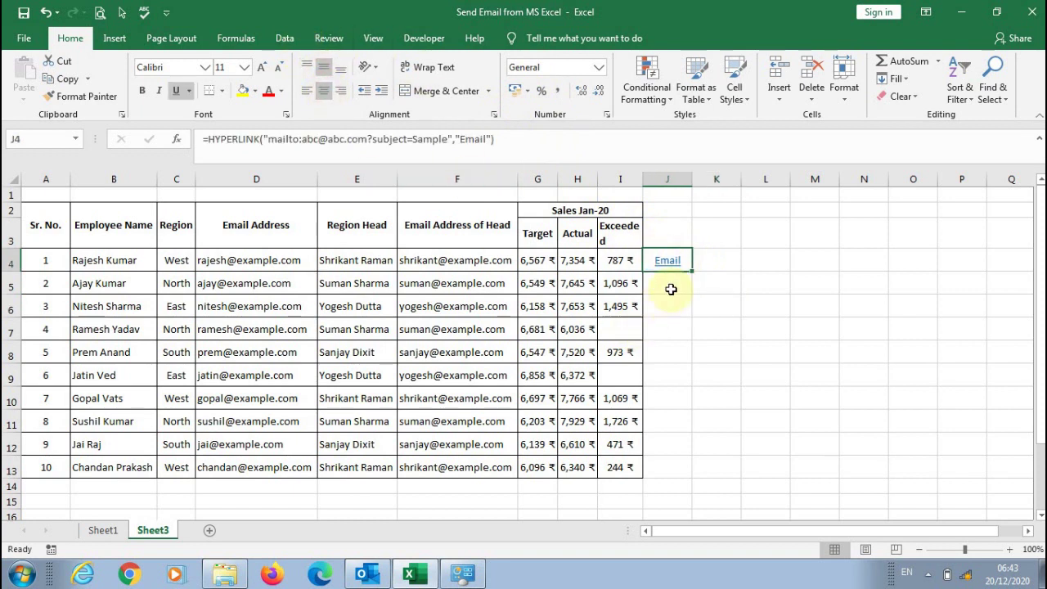
- Test the Email link in J4, check the recipient and subject of the Outlook draft, and close it without saving
click(679, 264)
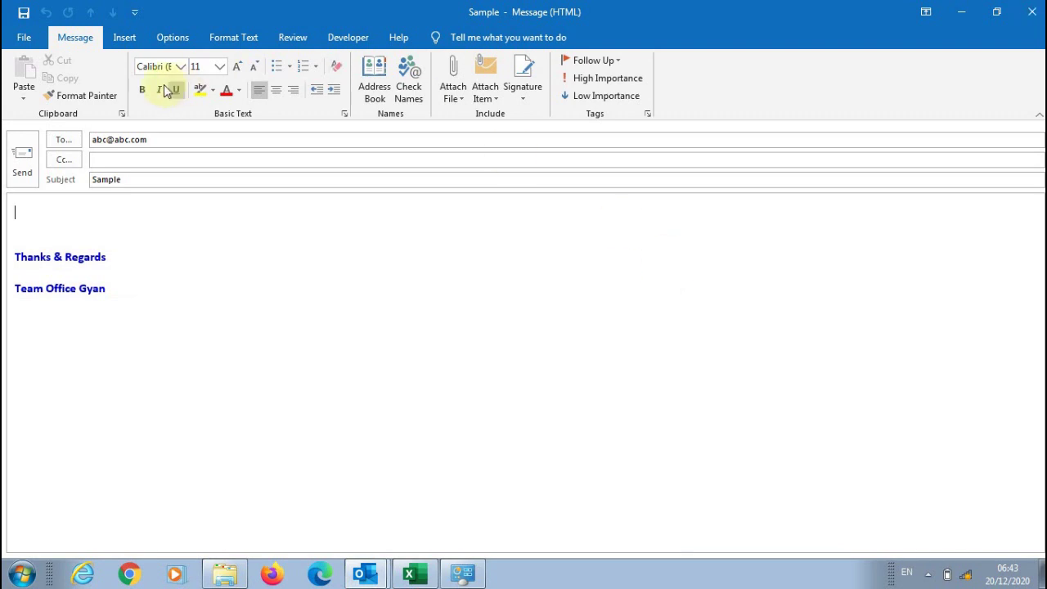
click(108, 179)
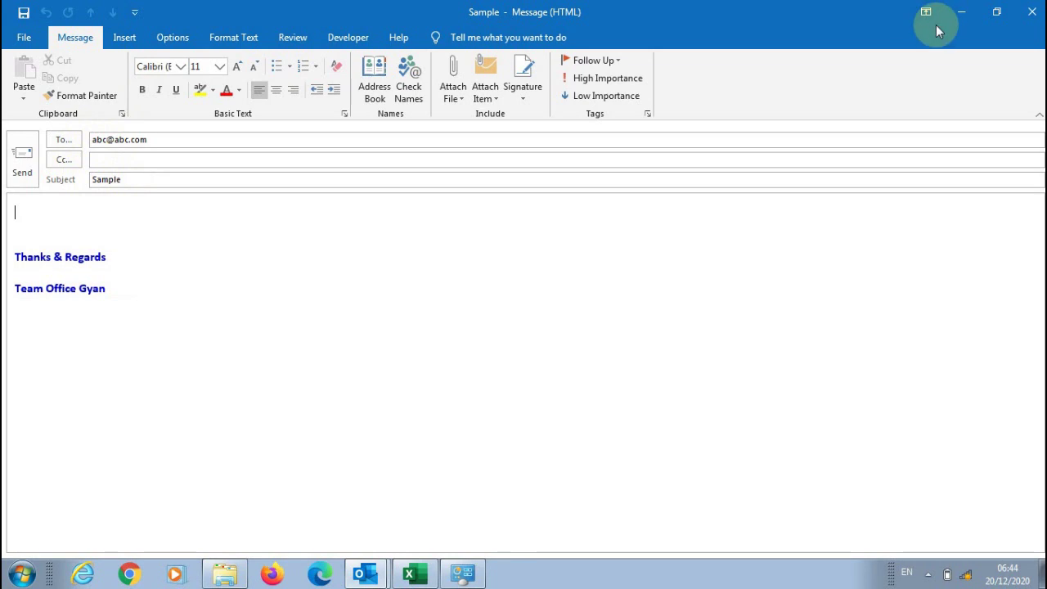
click(1029, 21)
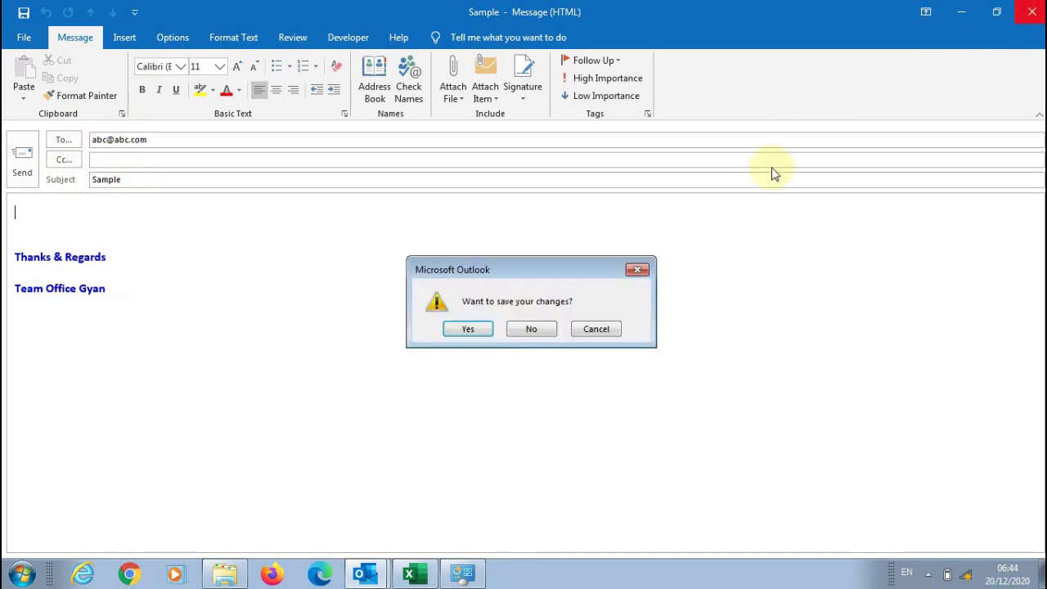
click(525, 332)
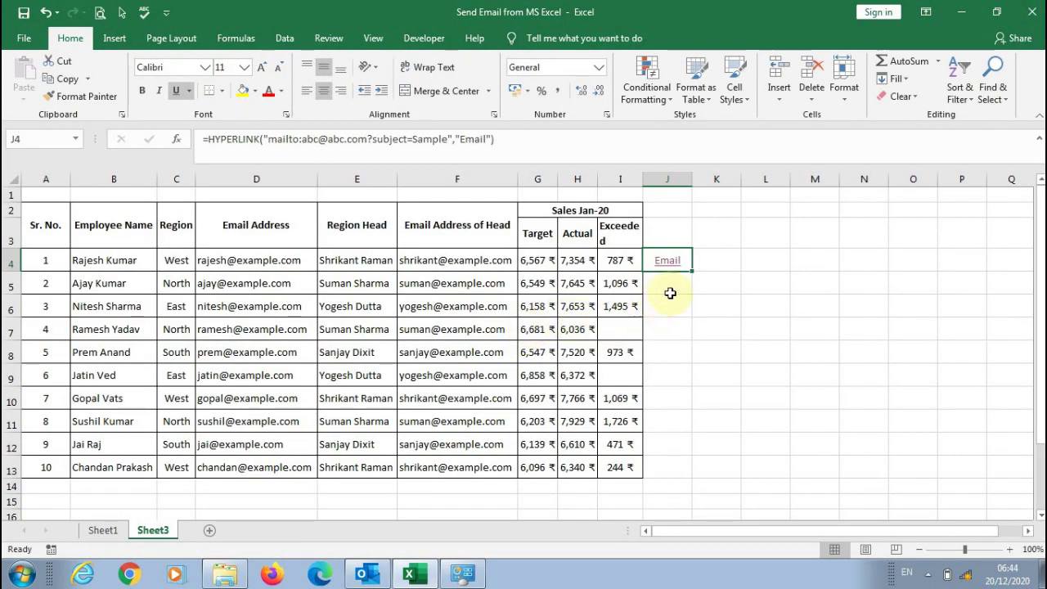
- Fill the Email link formula down to J5 and test its Outlook draft, closing the draft without saving
drag(692, 272, 687, 285)
click(718, 289)
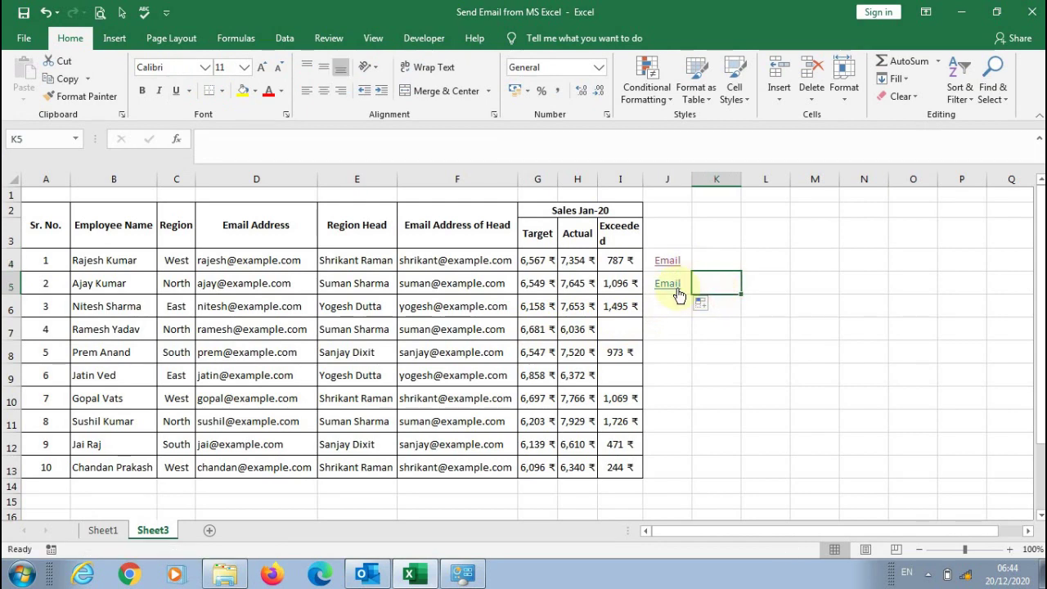
click(671, 284)
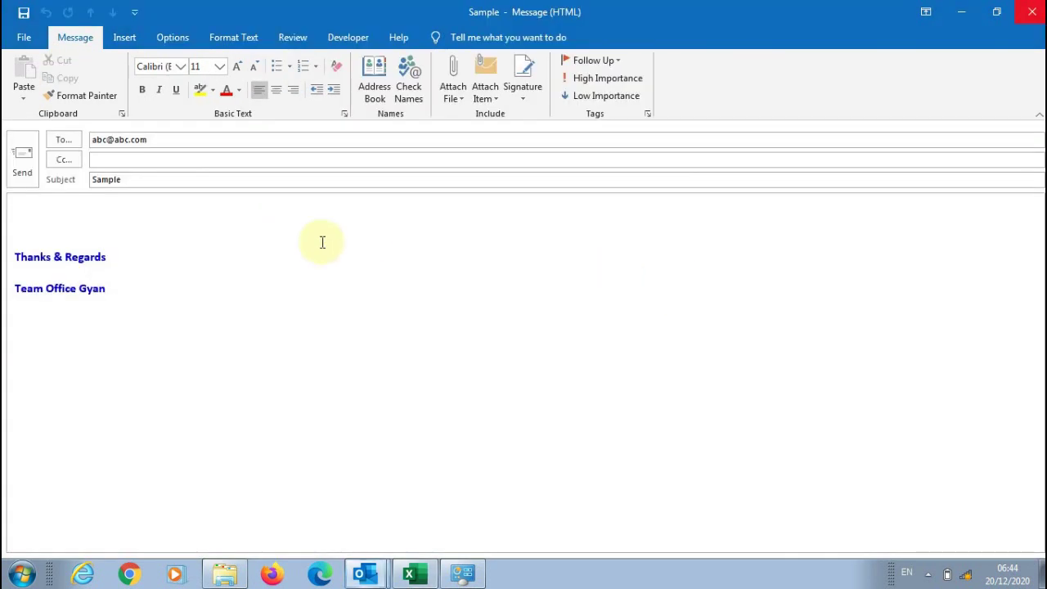
click(1032, 11)
click(520, 329)
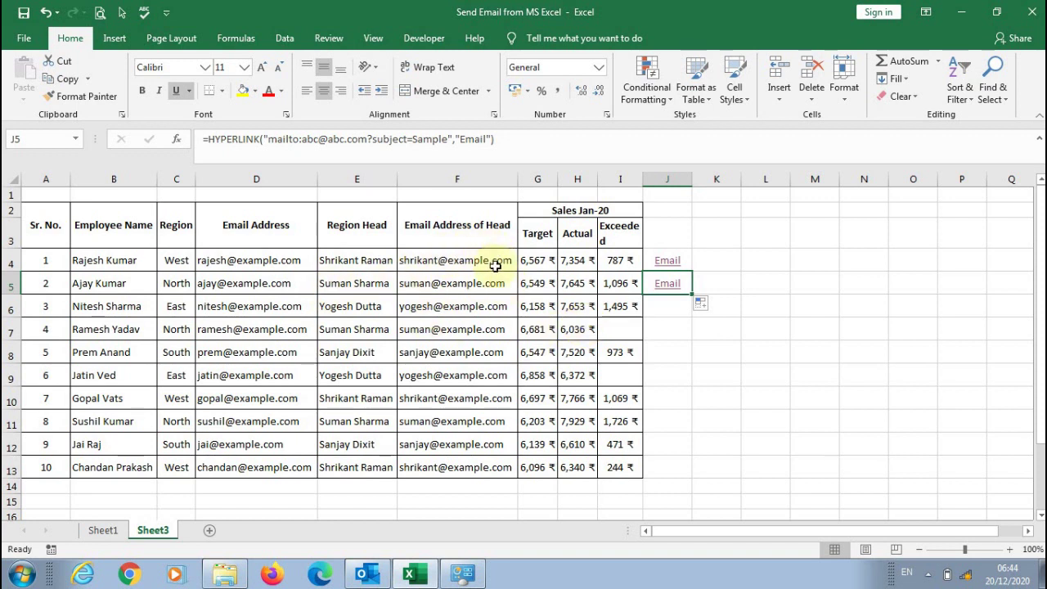
- Clear the copied Email link from cell J5
key(Up)
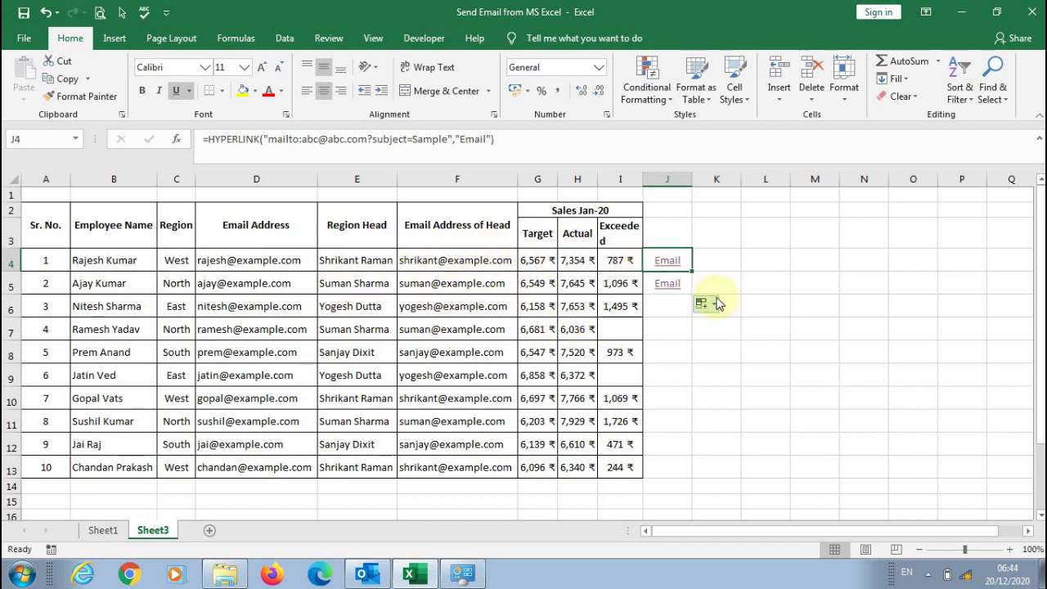
key(Down)
key(Delete)
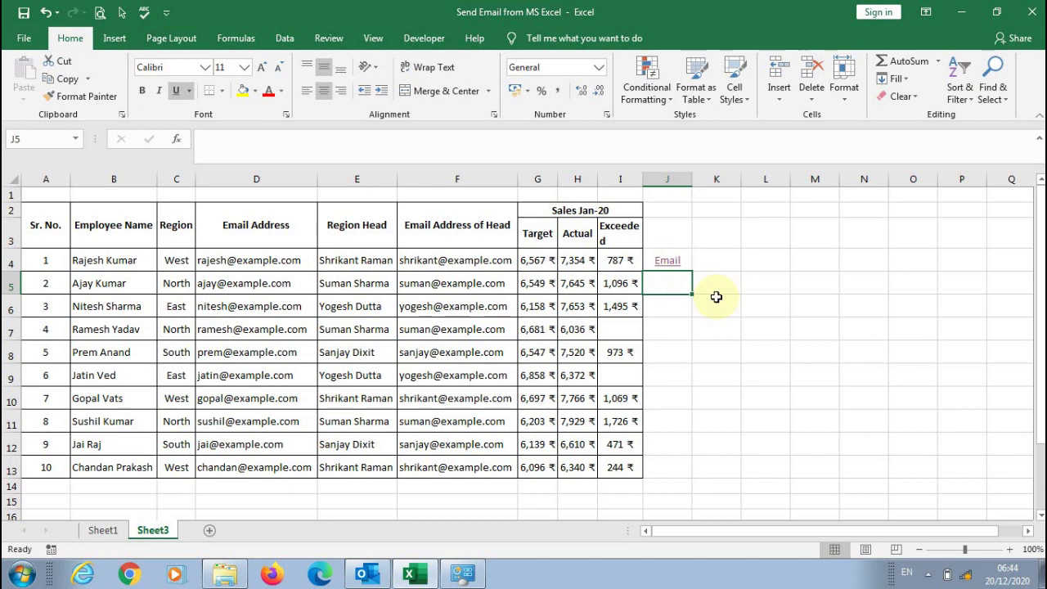
- Replace the fixed recipient address in J4's HYPERLINK formula with a concatenated reference to D4, keeping the ?subject=Sample part as quoted text
key(Up)
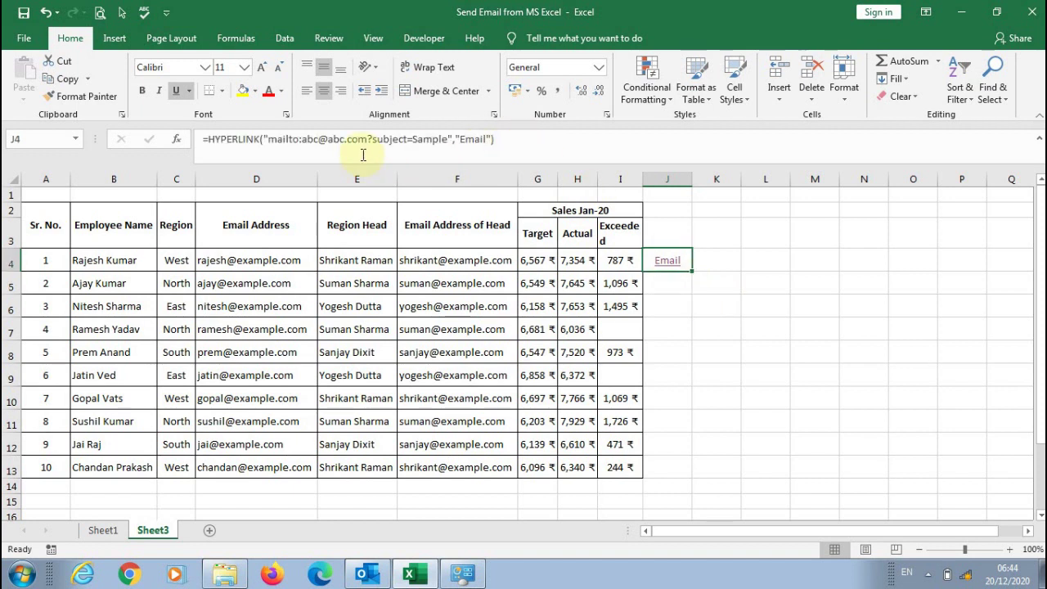
drag(367, 139, 303, 143)
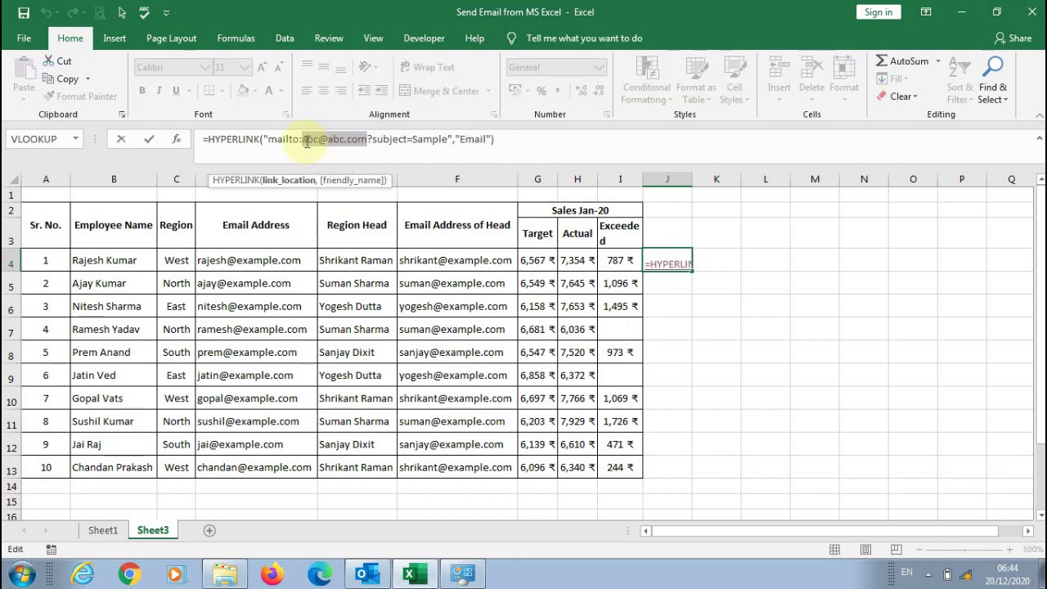
key(Delete)
text(")
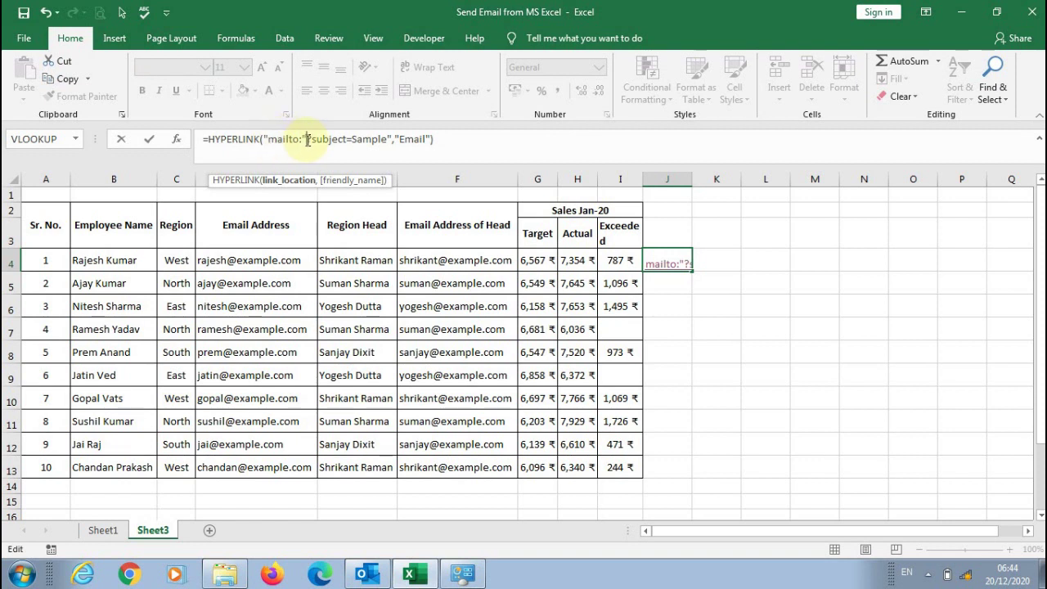
text(&)
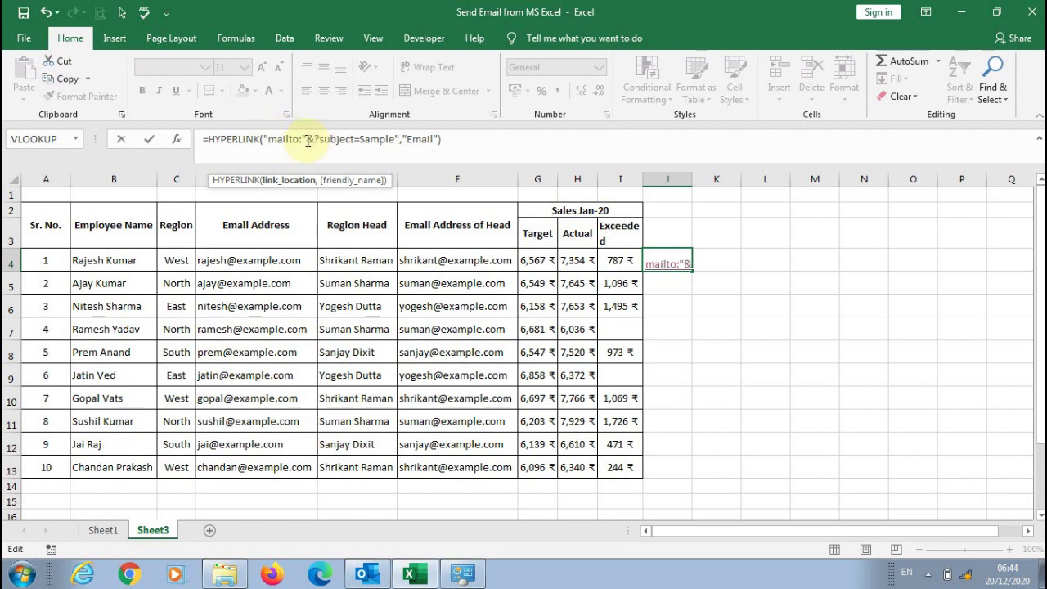
click(244, 257)
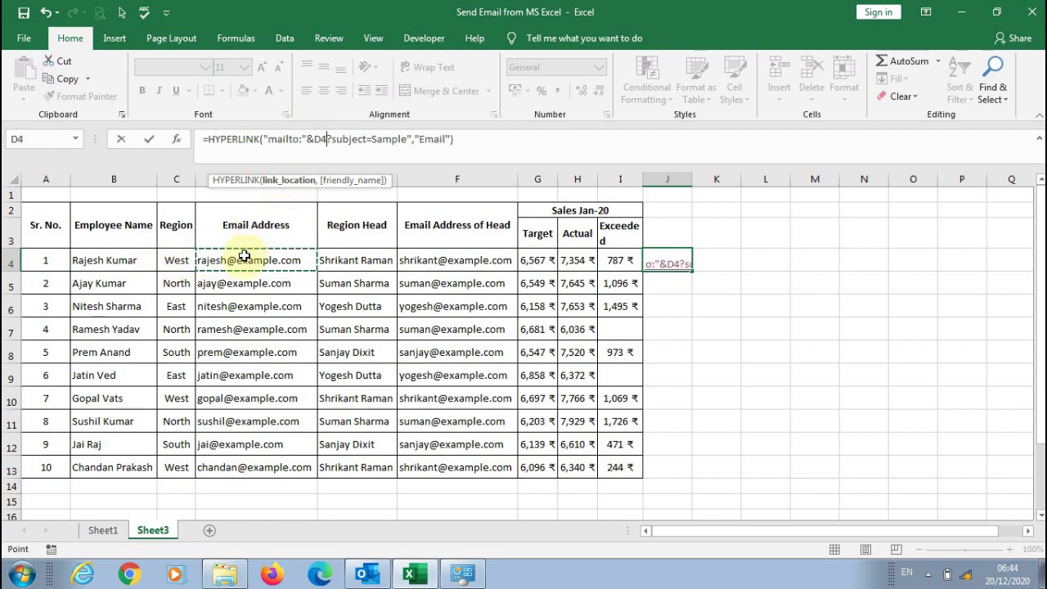
text(&)
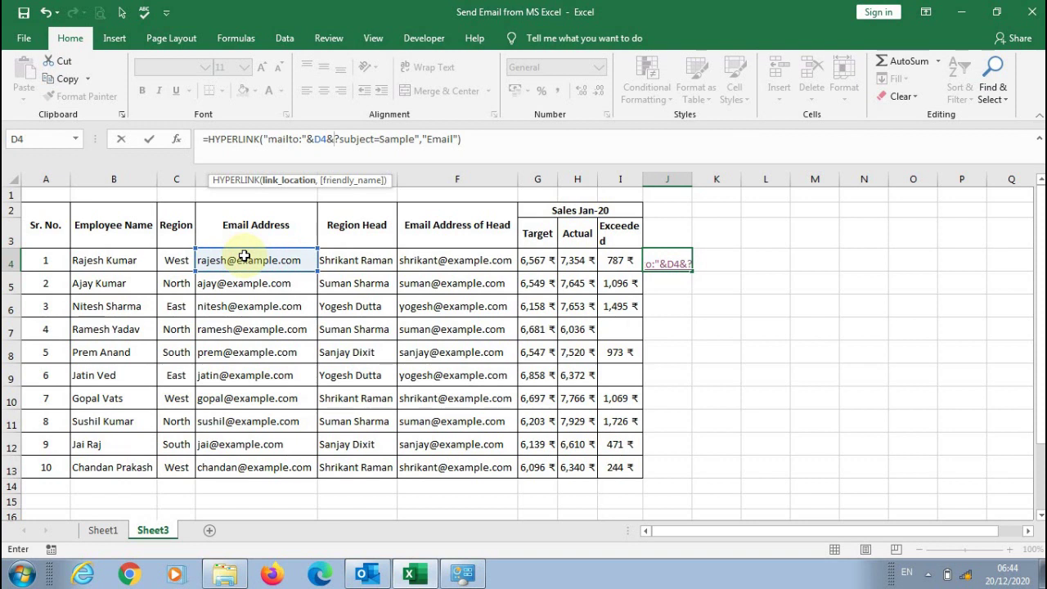
text(")
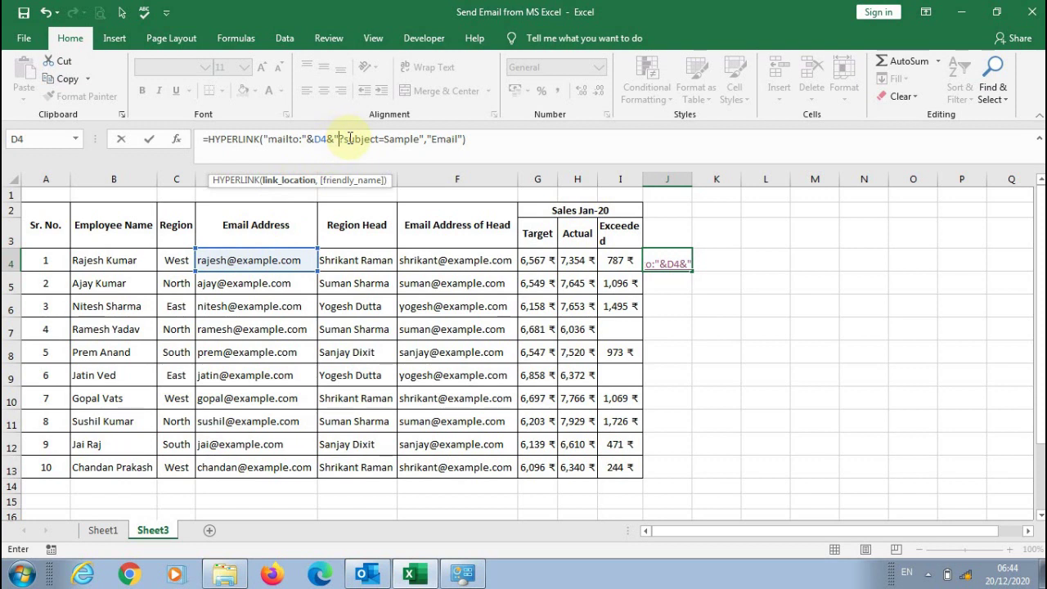
key(Return)
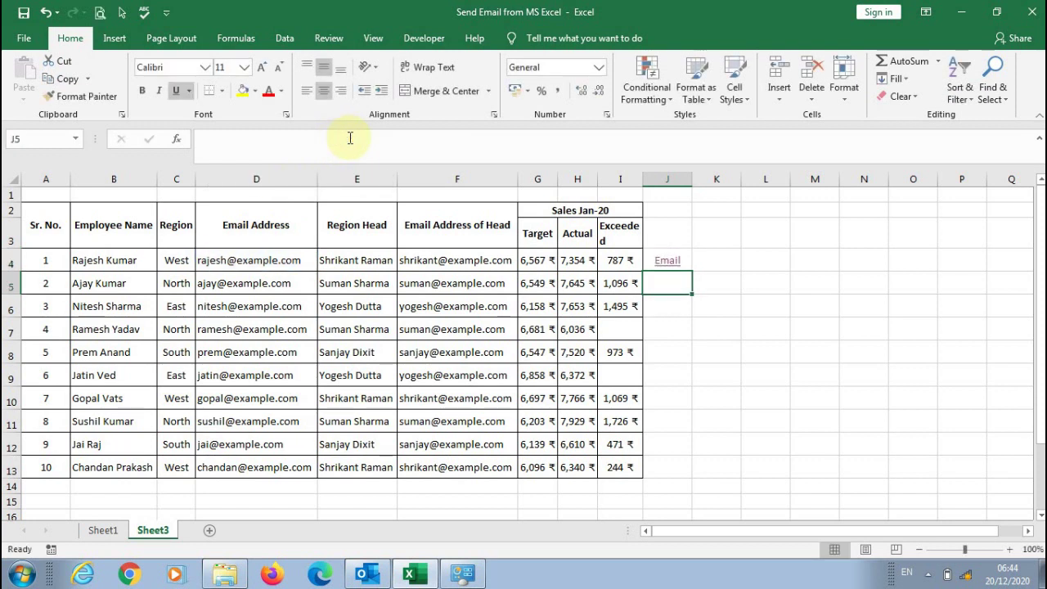
- Fill the Email link down to J5 to test its Outlook draft, discard the draft and clear J5
click(689, 265)
drag(692, 292, 692, 293)
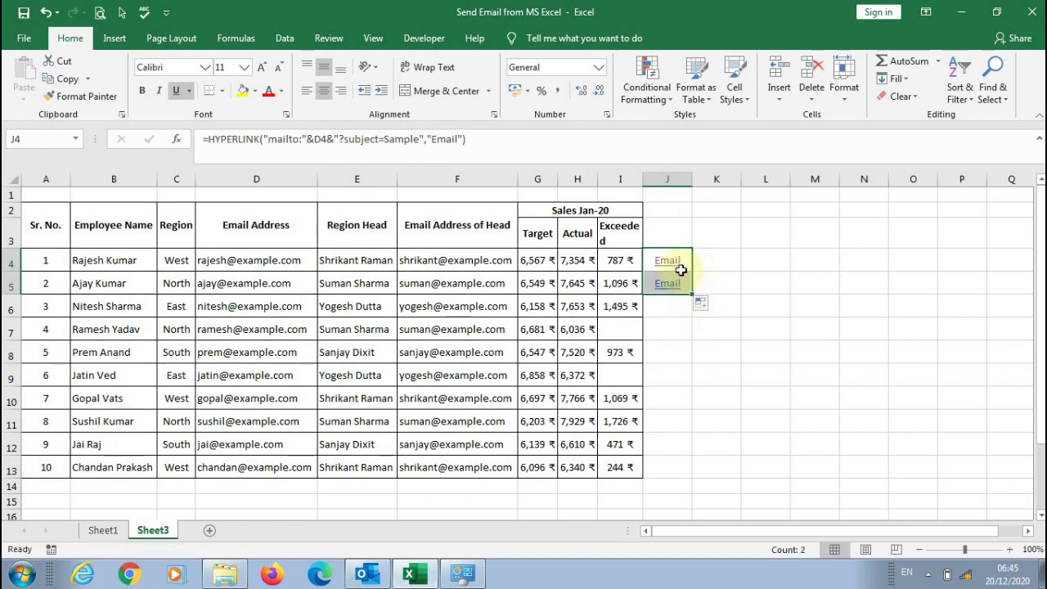
click(669, 288)
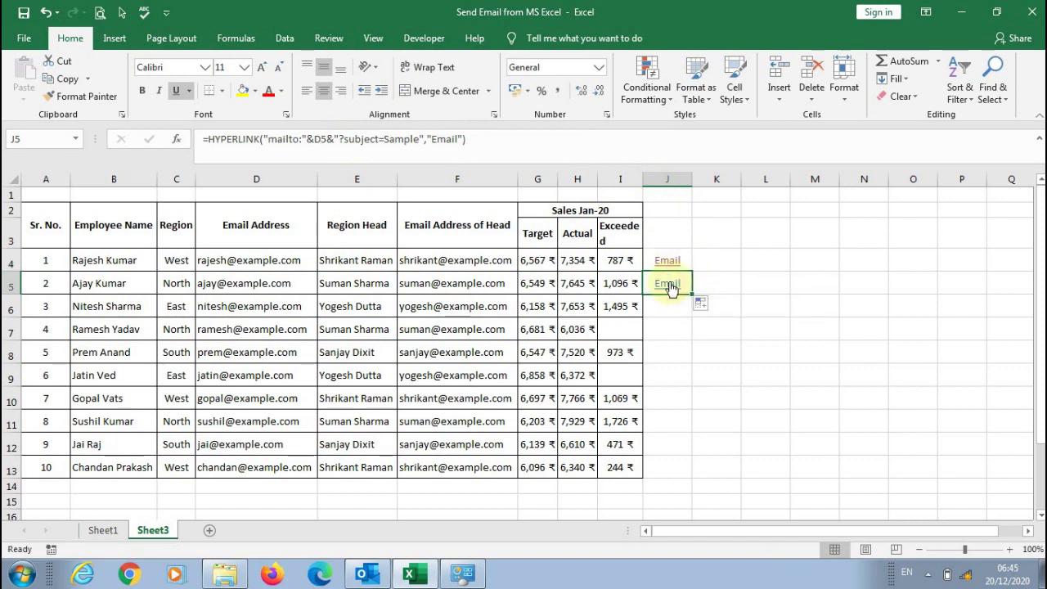
click(669, 288)
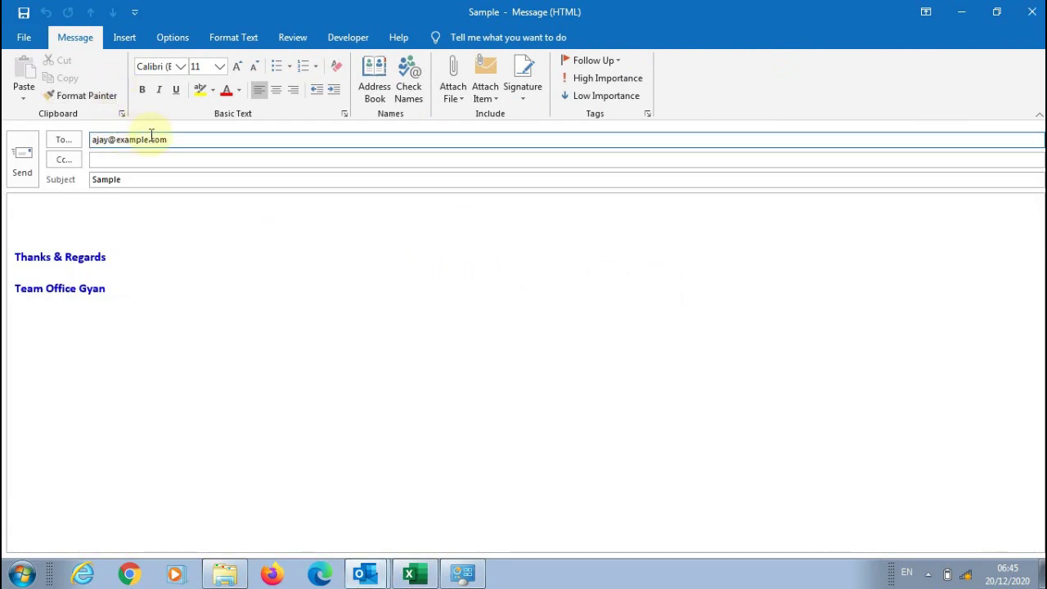
click(1032, 11)
click(513, 333)
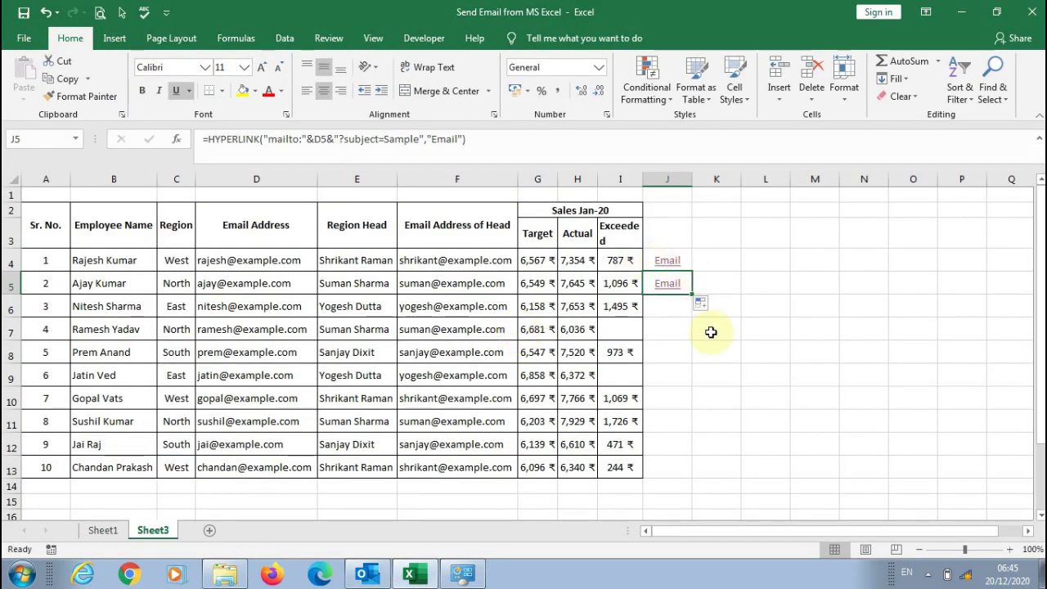
key(Delete)
- Enter Sample in cell J3, directly above the Email link, as the subject text
key(Up)
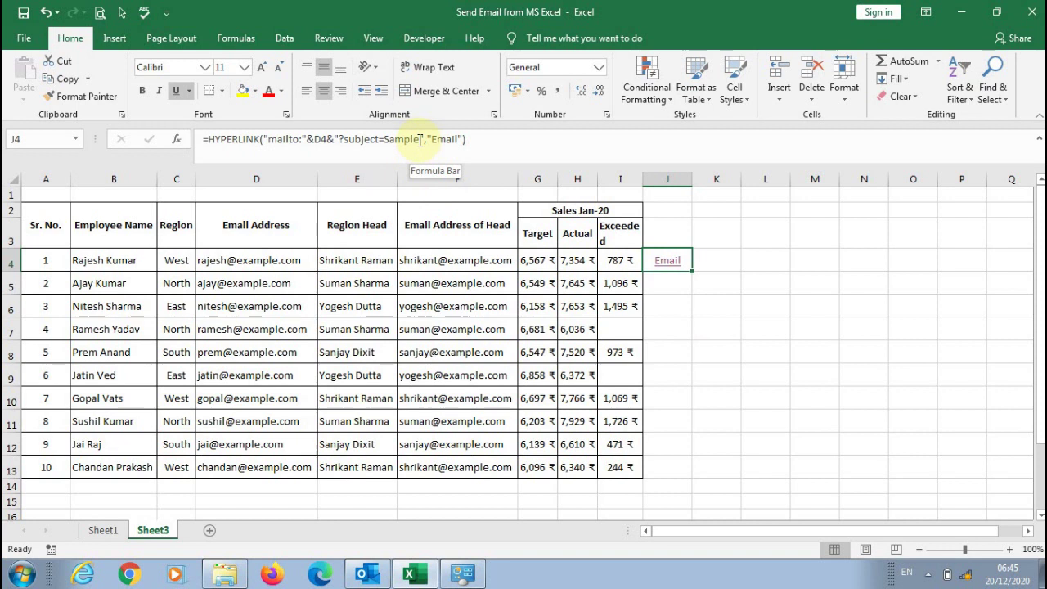
click(661, 234)
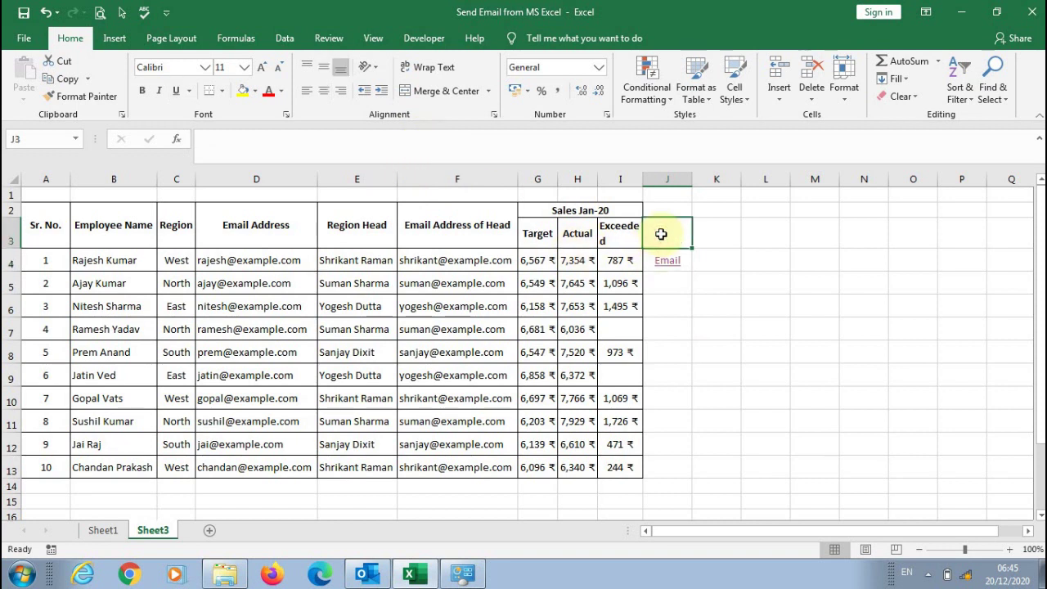
text(Sample)
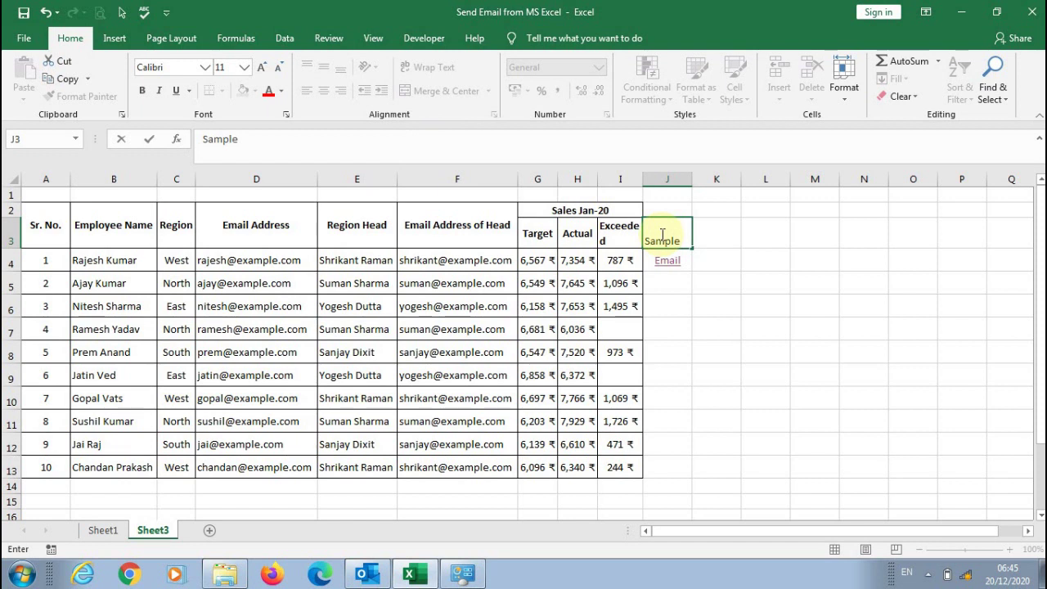
key(Return)
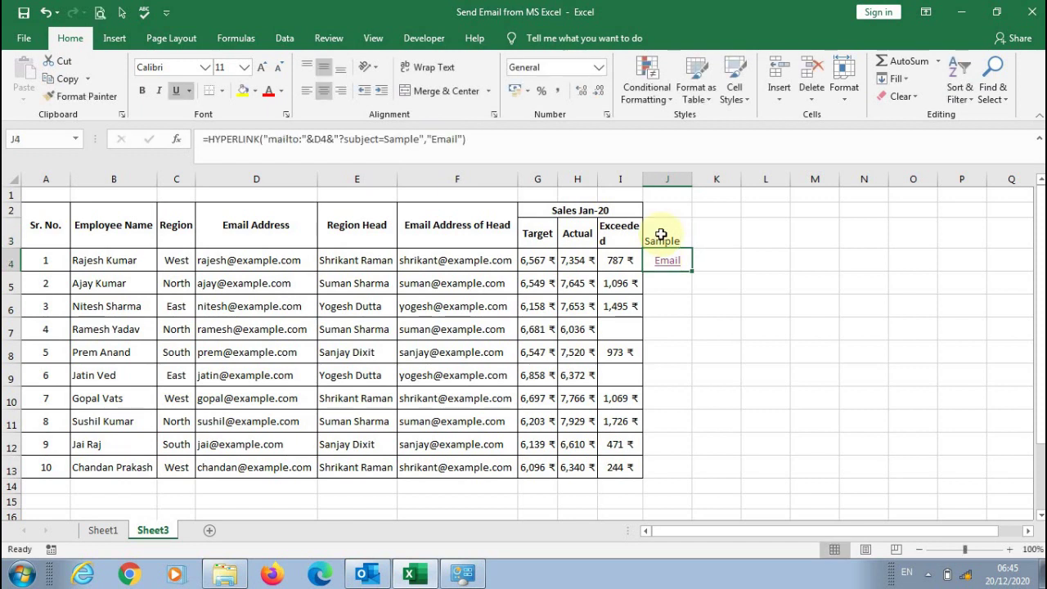
- Replace the typed subject text in J4's HYPERLINK formula with an absolute reference to $J$3
drag(419, 139, 388, 139)
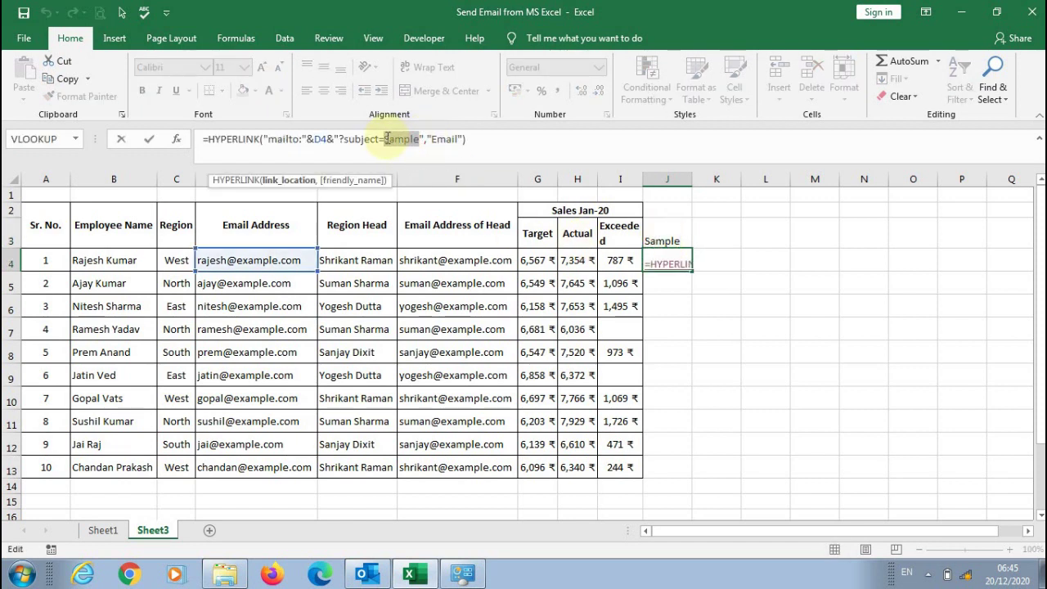
key(BackSpace)
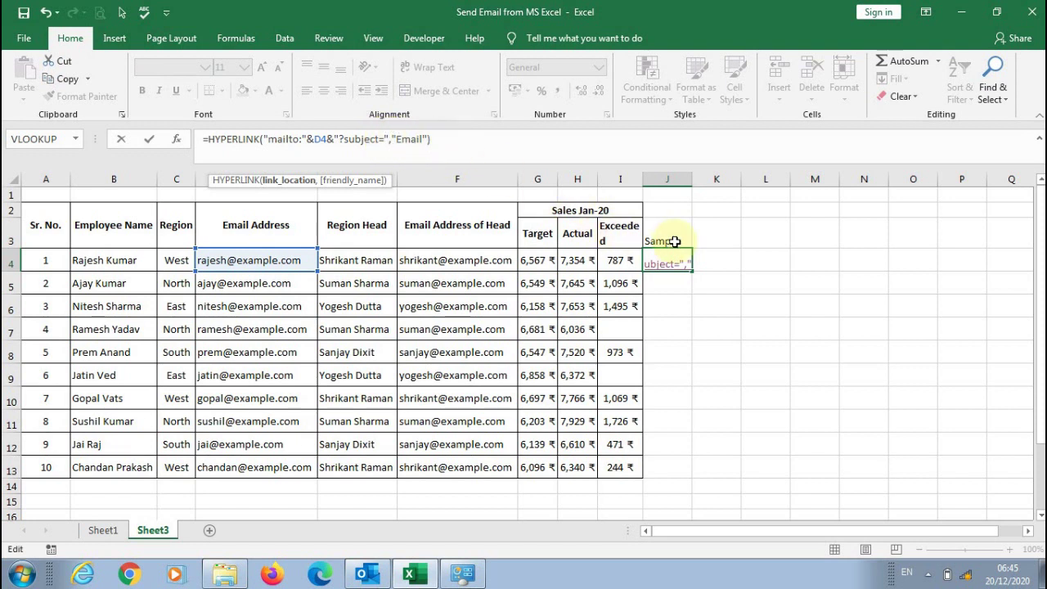
text(&)
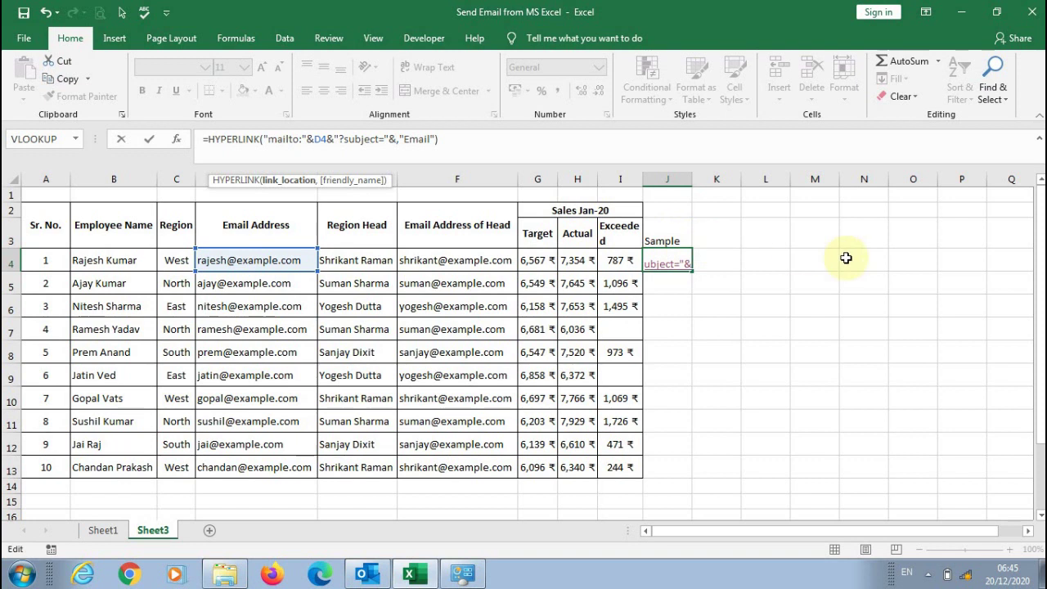
click(670, 238)
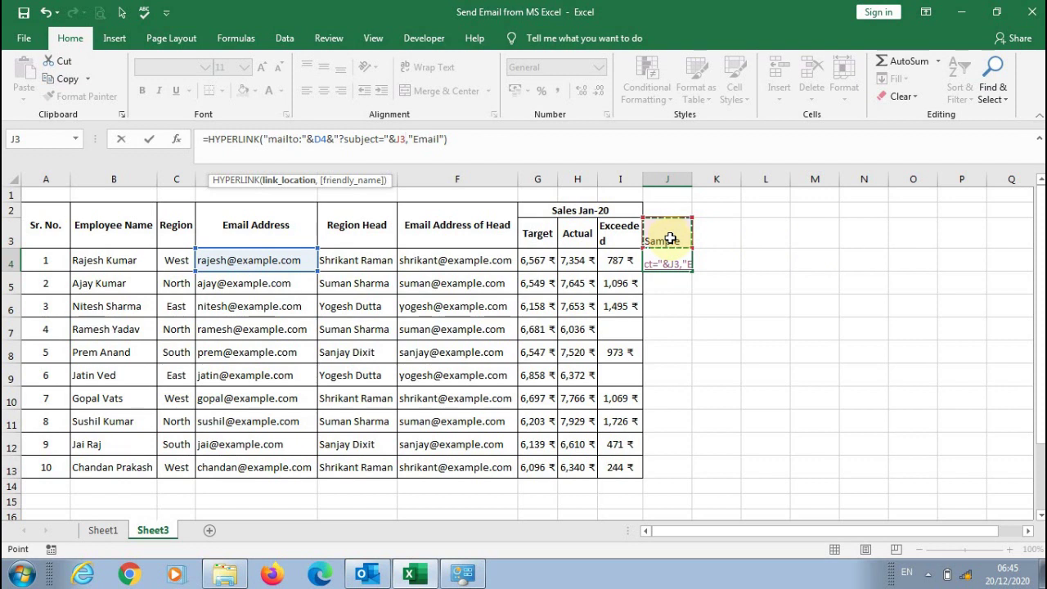
key(F4)
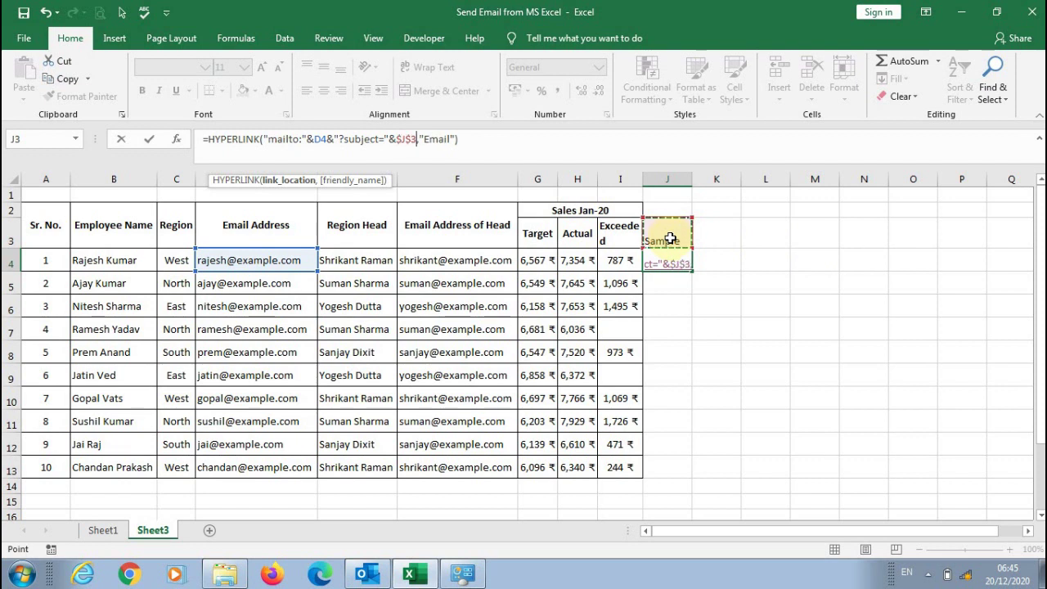
- Add a cc parameter to J4's HYPERLINK formula by appending &"&cc="&F4 after the subject reference
text(&)
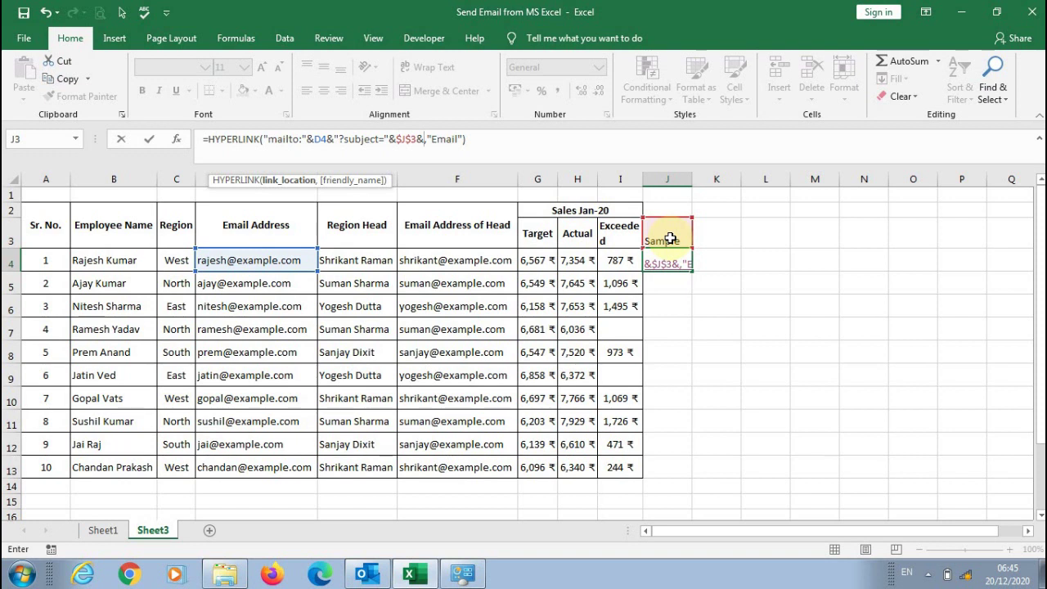
text("&cc)
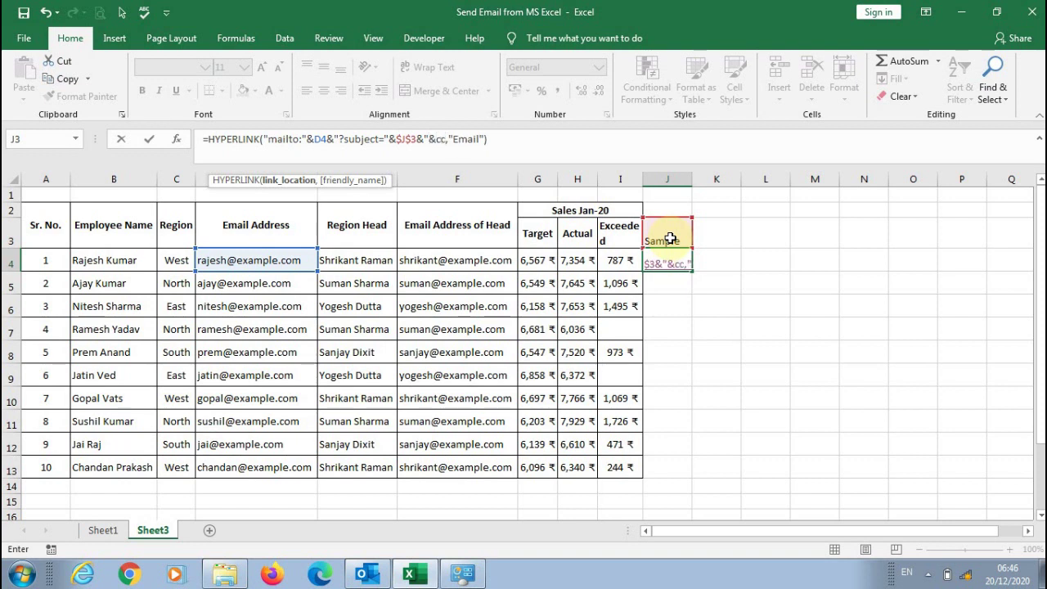
text(=)
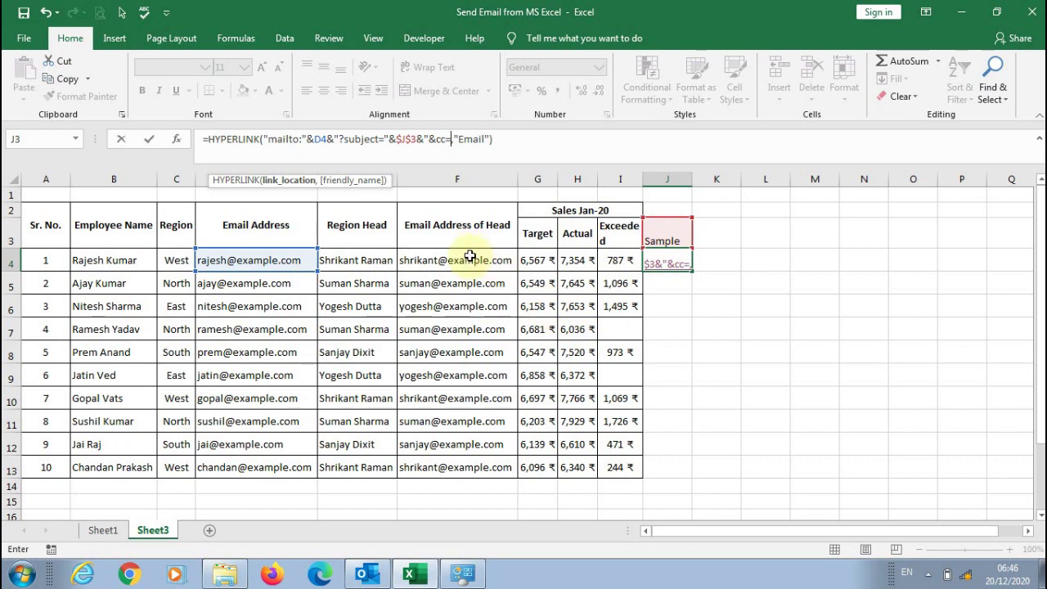
text(")
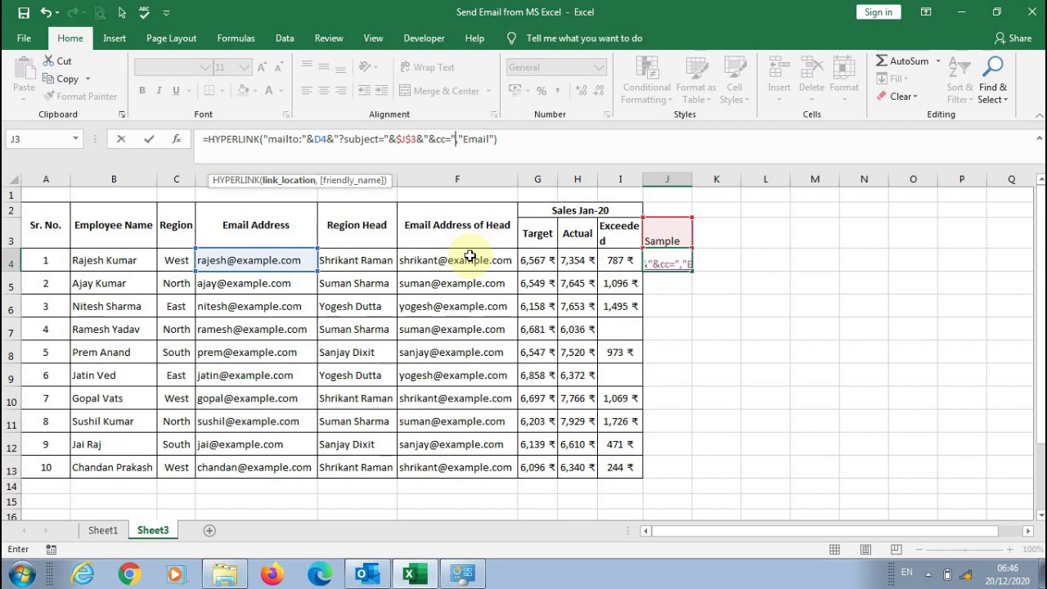
text(&)
click(462, 261)
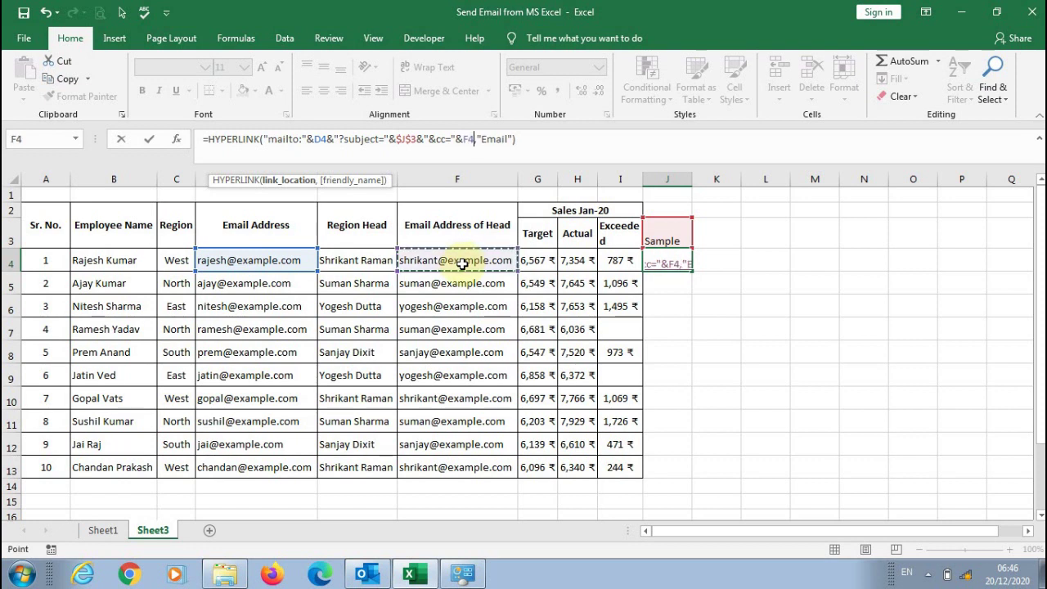
text(&)
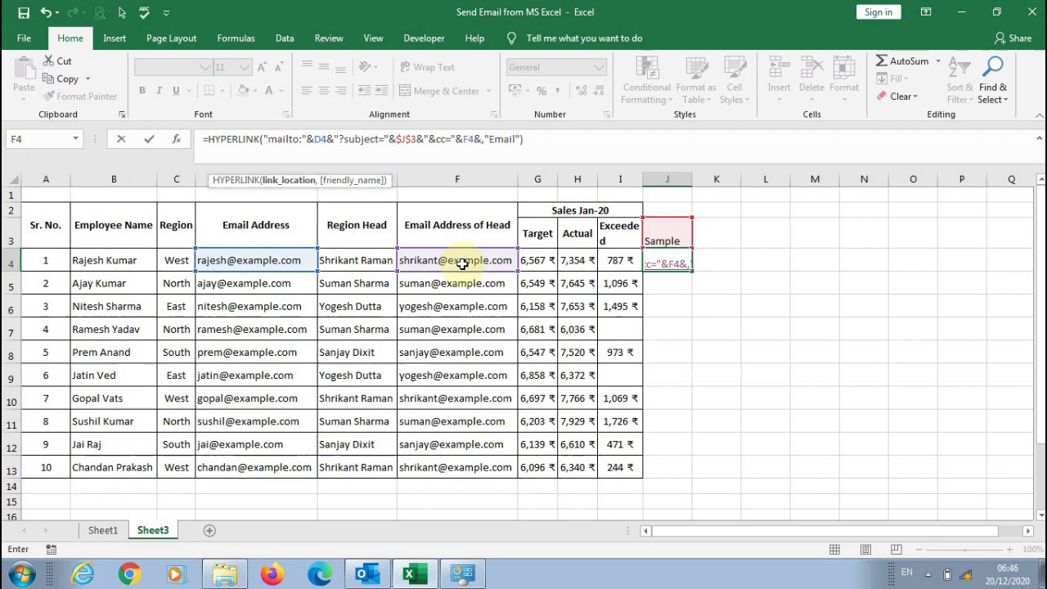
key(BackSpace)
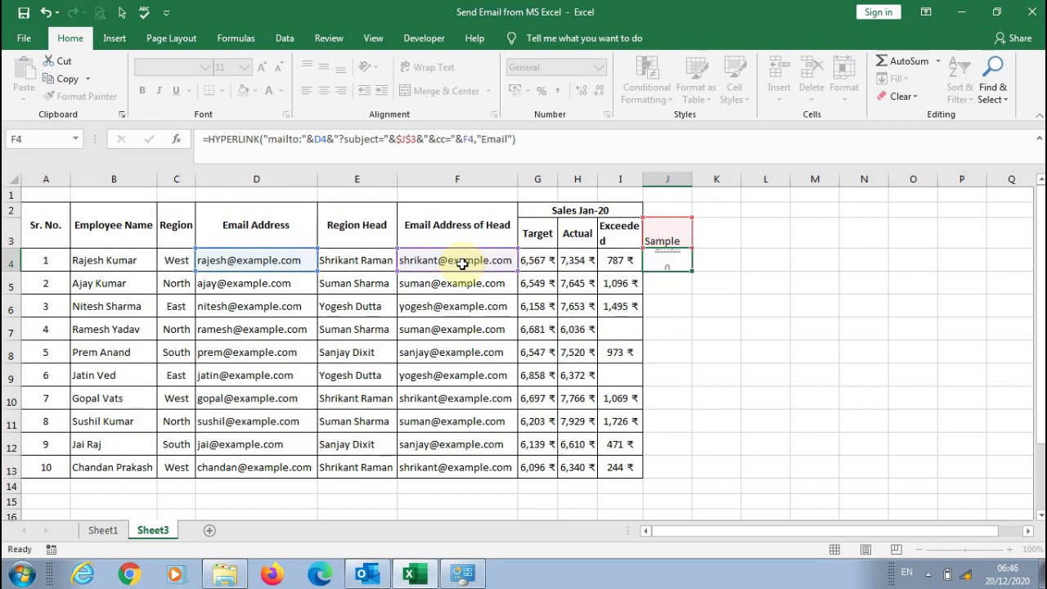
key(Return)
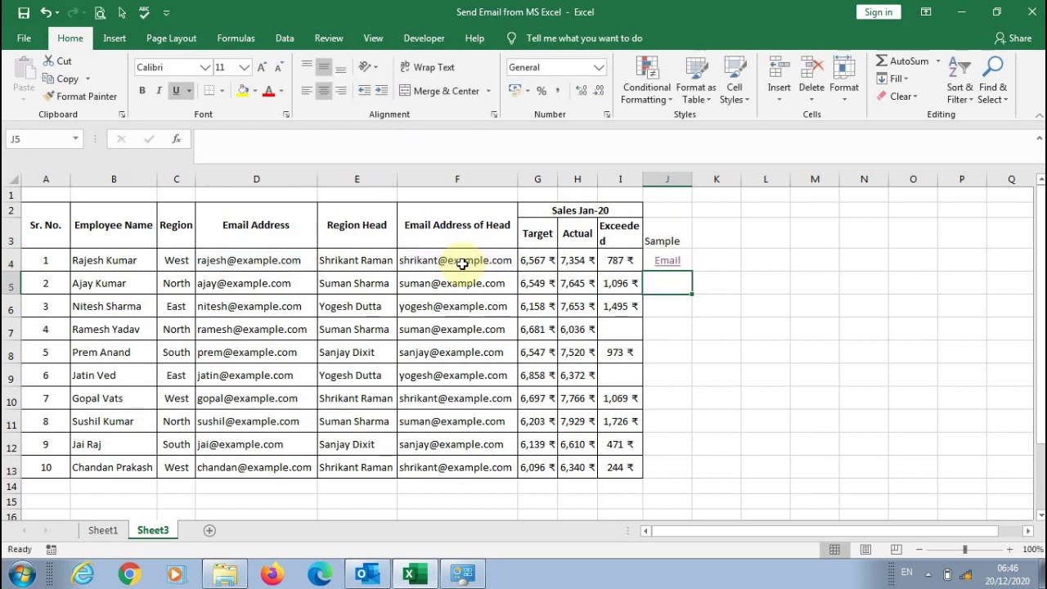
- Test the Email link in J4, check the draft's To, Cc and Subject fields, and close it without saving
click(666, 261)
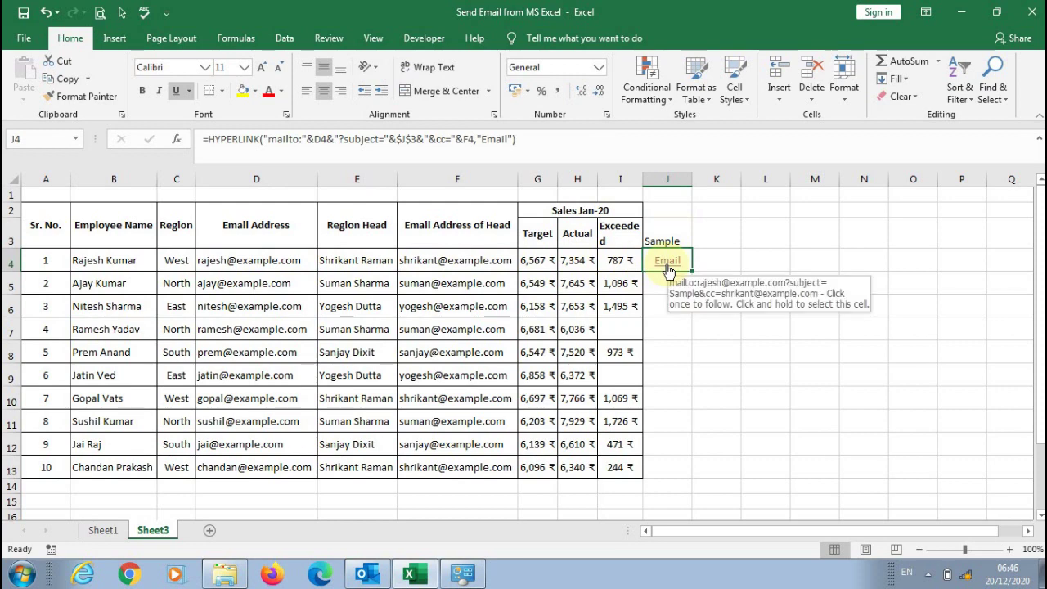
click(667, 262)
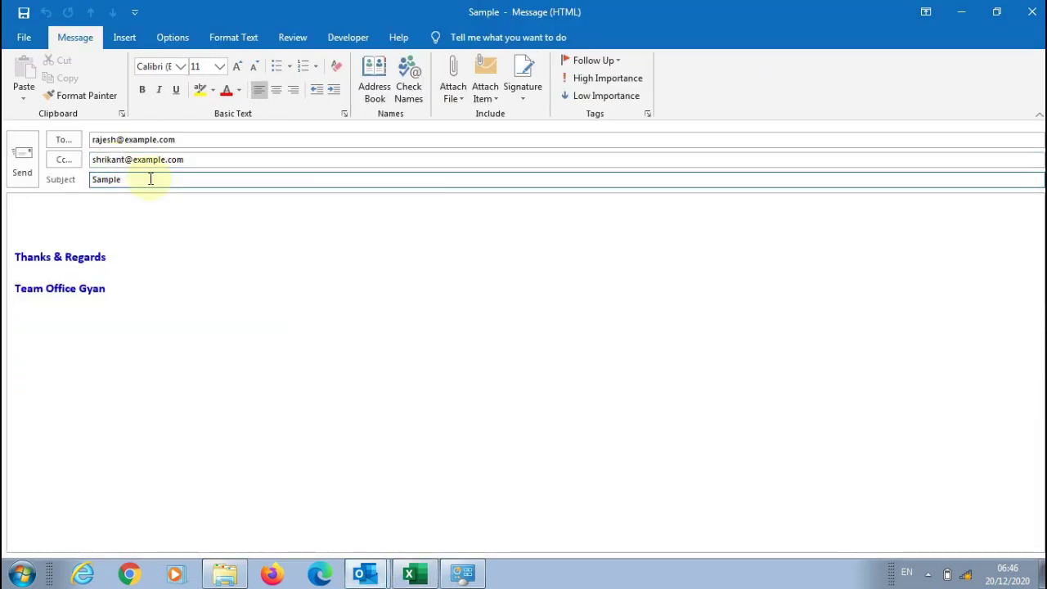
click(1032, 12)
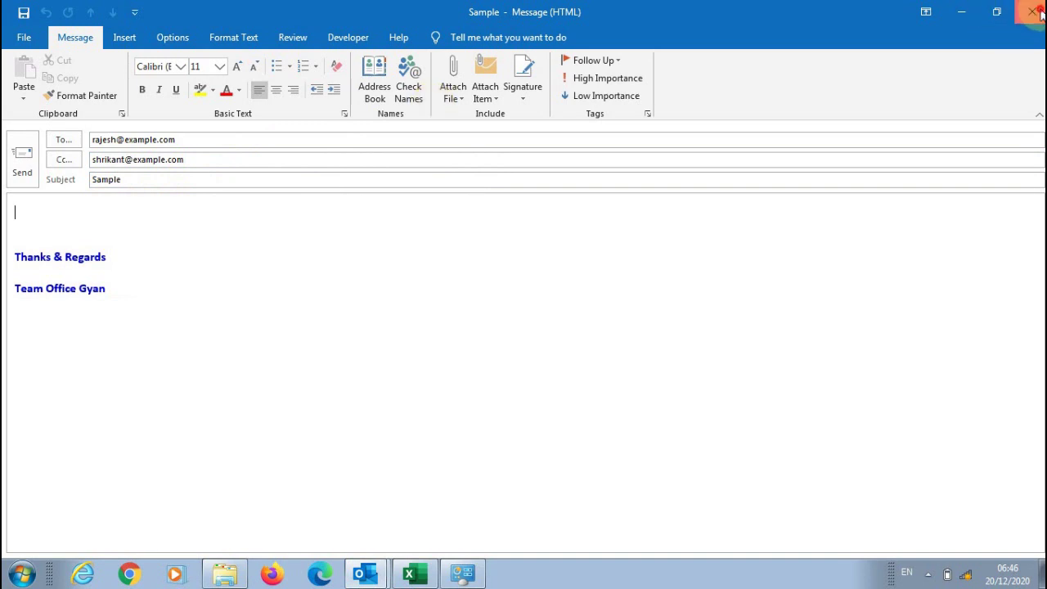
click(532, 330)
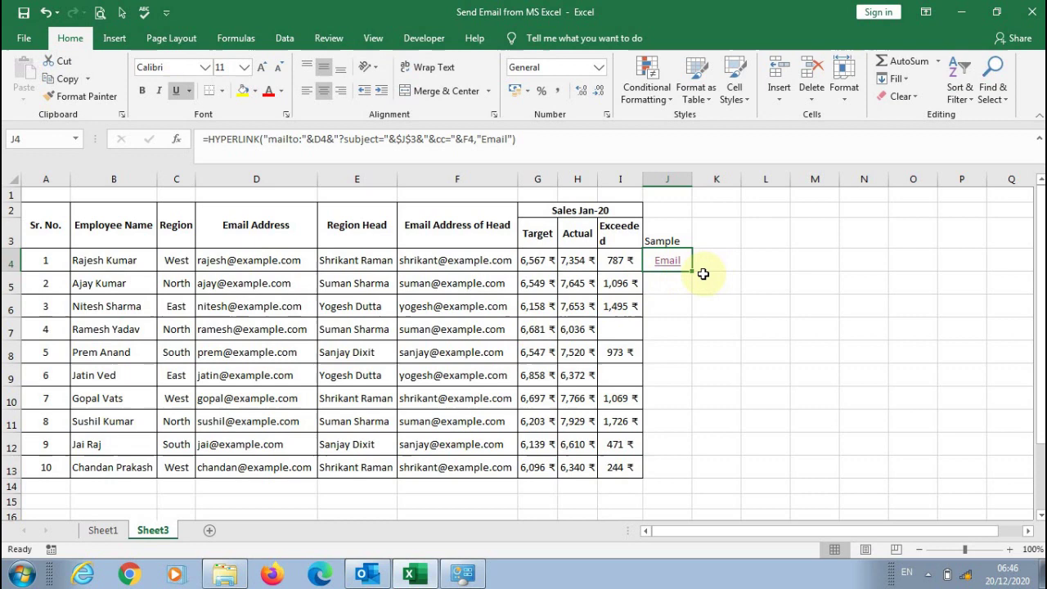
- Try J4's Email formula in J5 by filling it down, check the resulting draft, discard it and undo the fill
drag(692, 274, 691, 294)
click(673, 285)
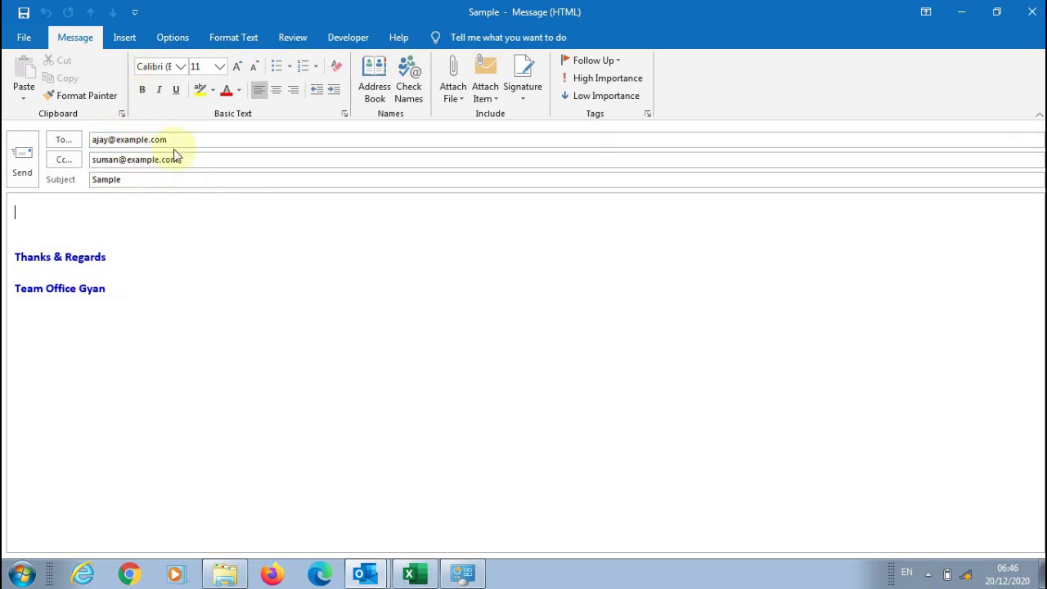
click(1032, 11)
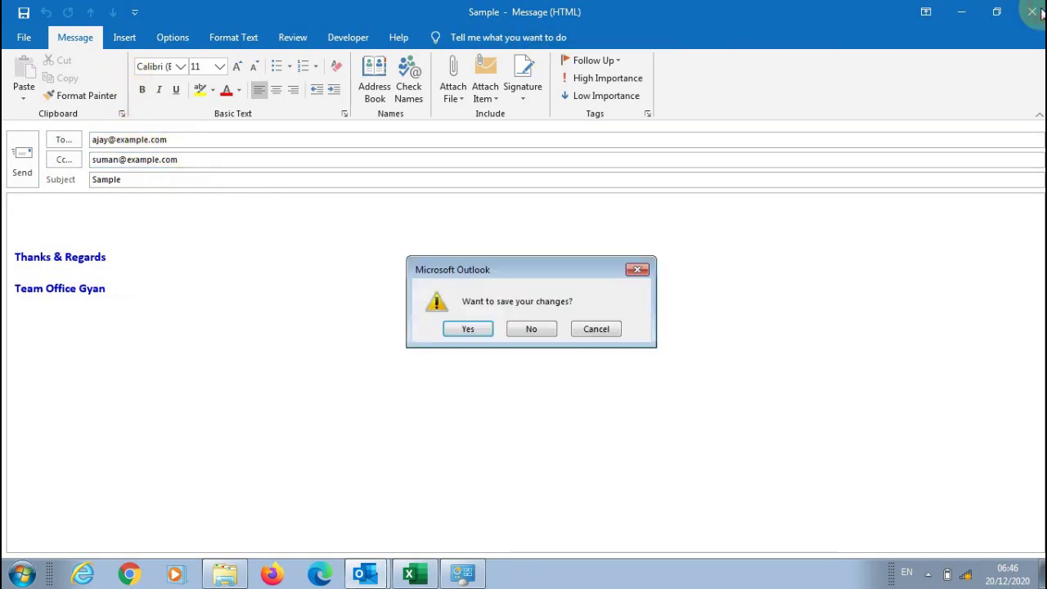
click(533, 329)
key(ctrl+z)
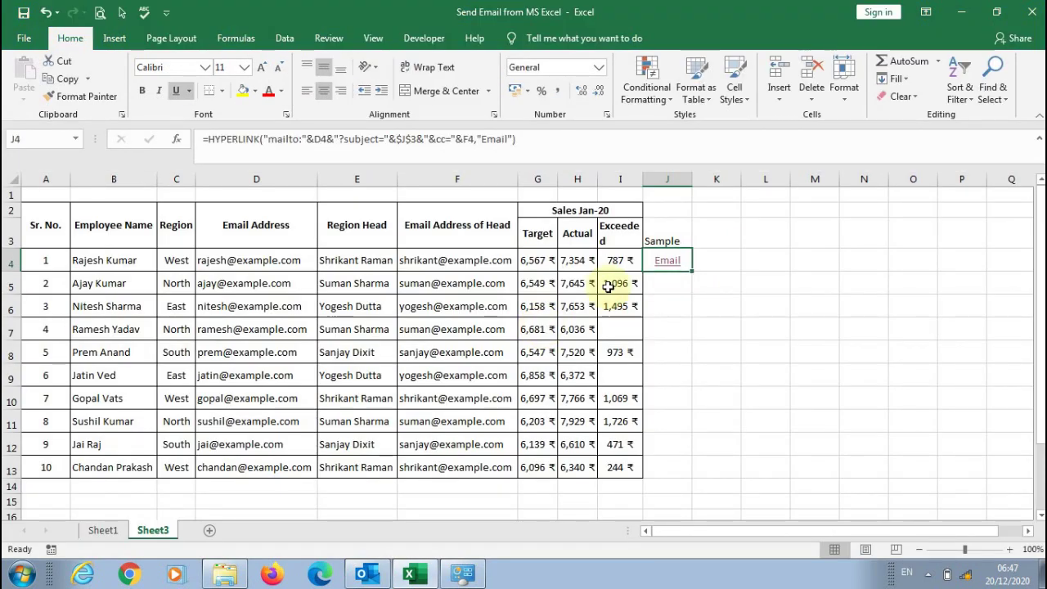
- Enter Congratulation in cell K3, next to the Sample subject cell, as the email body text
click(717, 238)
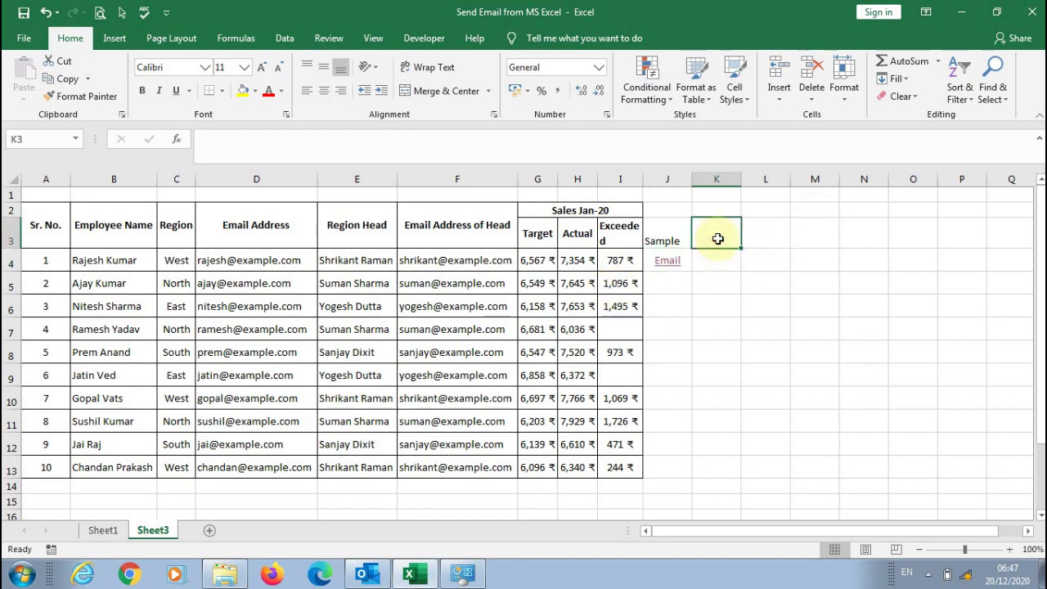
text(Congratul)
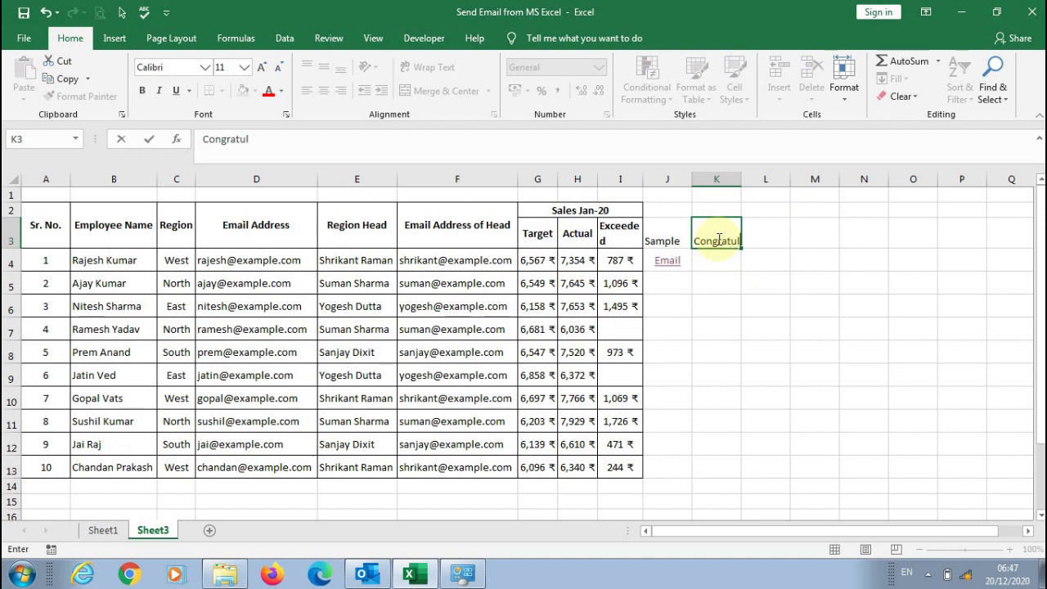
text(ation)
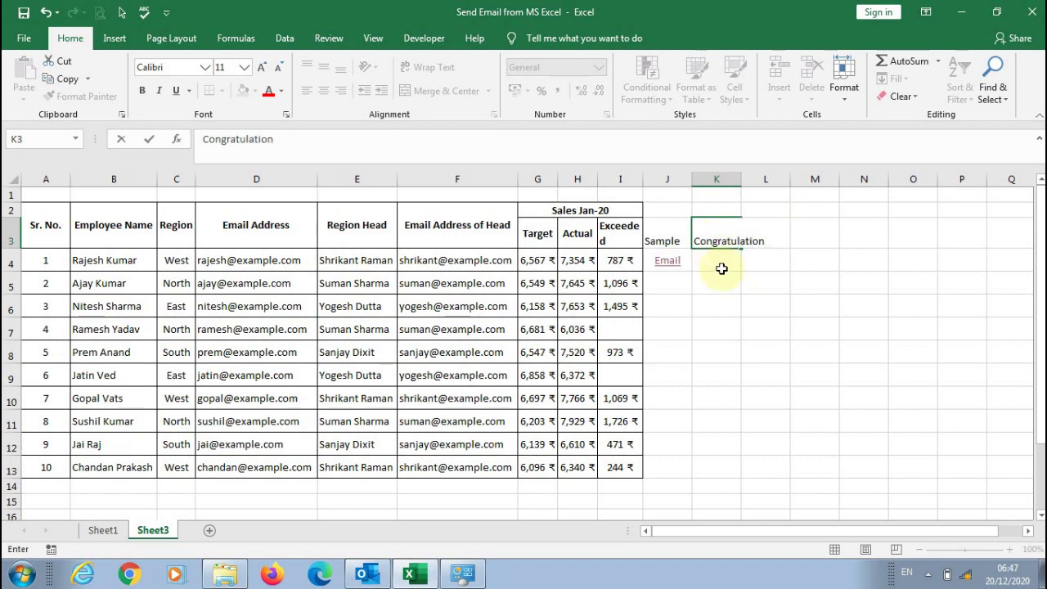
click(719, 278)
- Add a body parameter to J4's HYPERLINK formula by appending &"&body="&$K$3 after the F4 cc reference
click(678, 282)
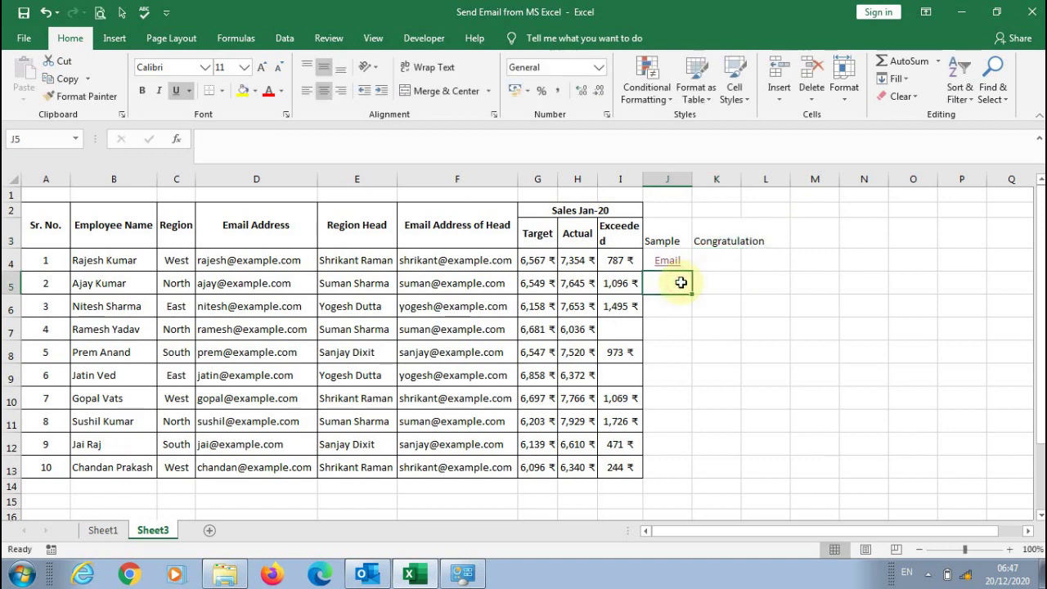
key(Up)
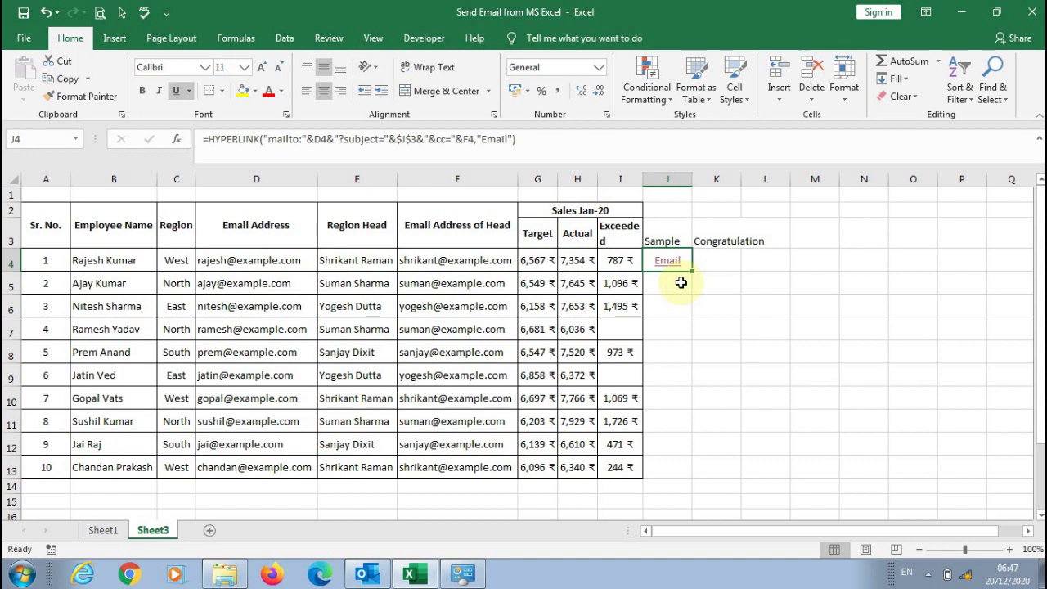
click(476, 141)
text(&"&)
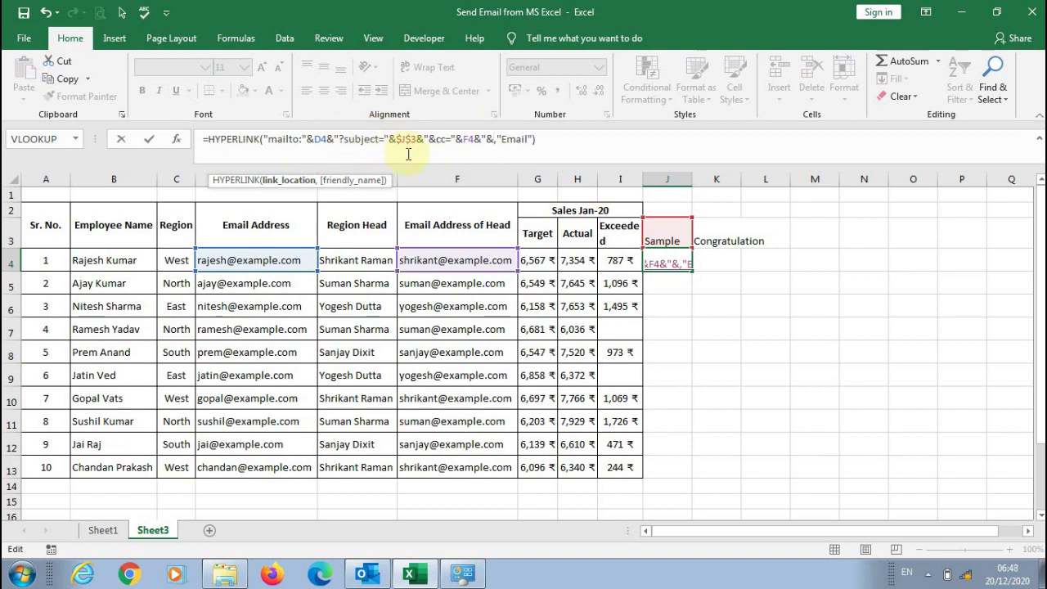
text(body)
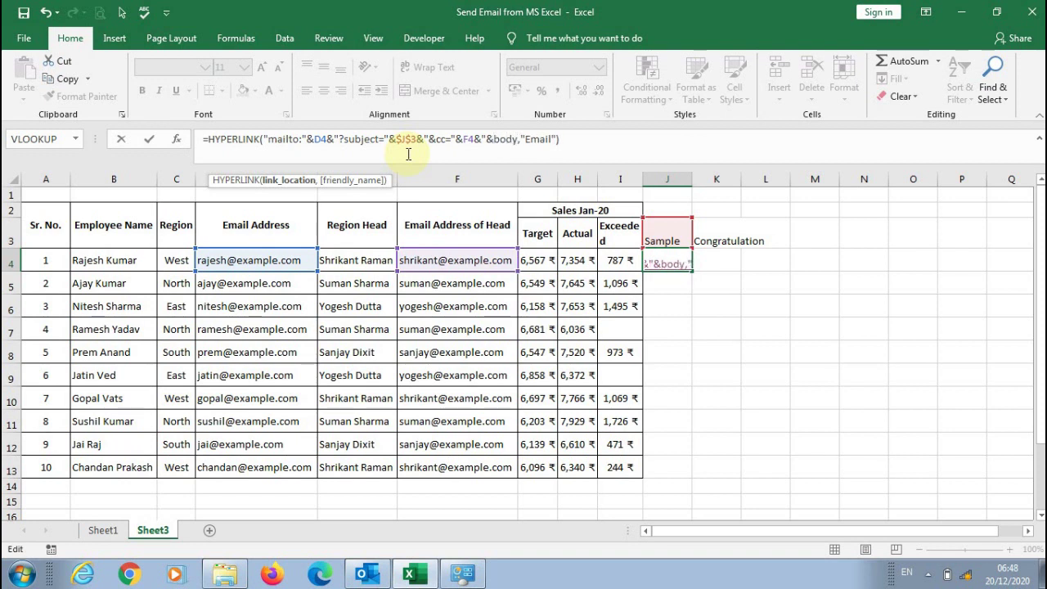
text(=")
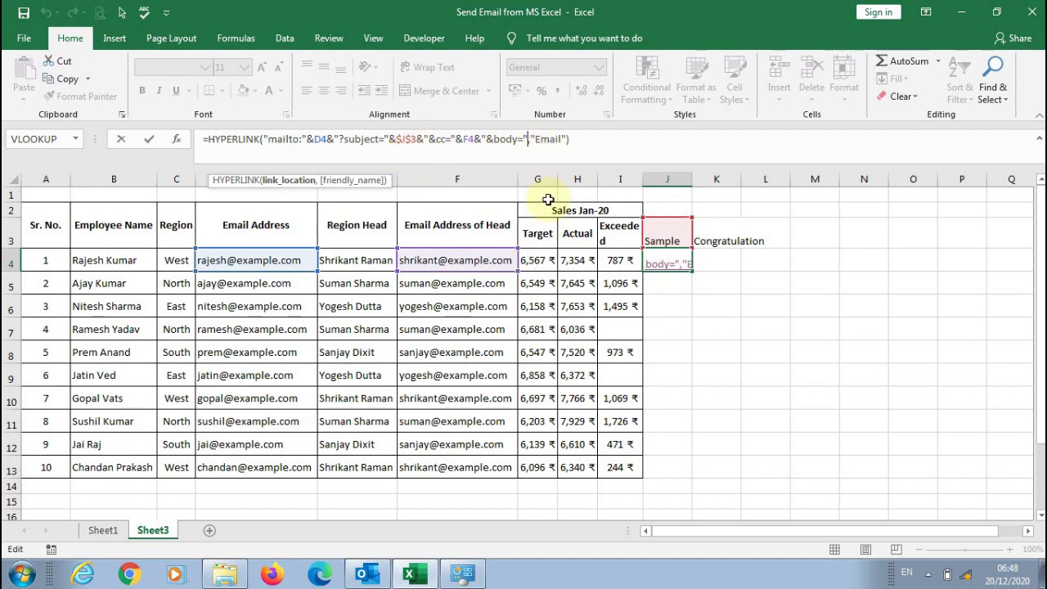
text(&)
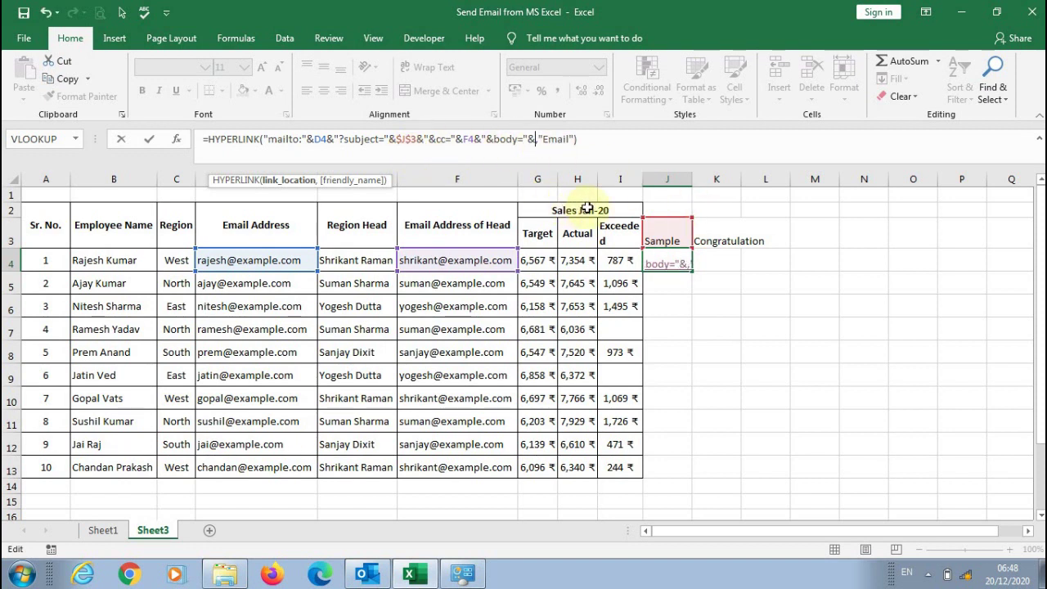
click(725, 230)
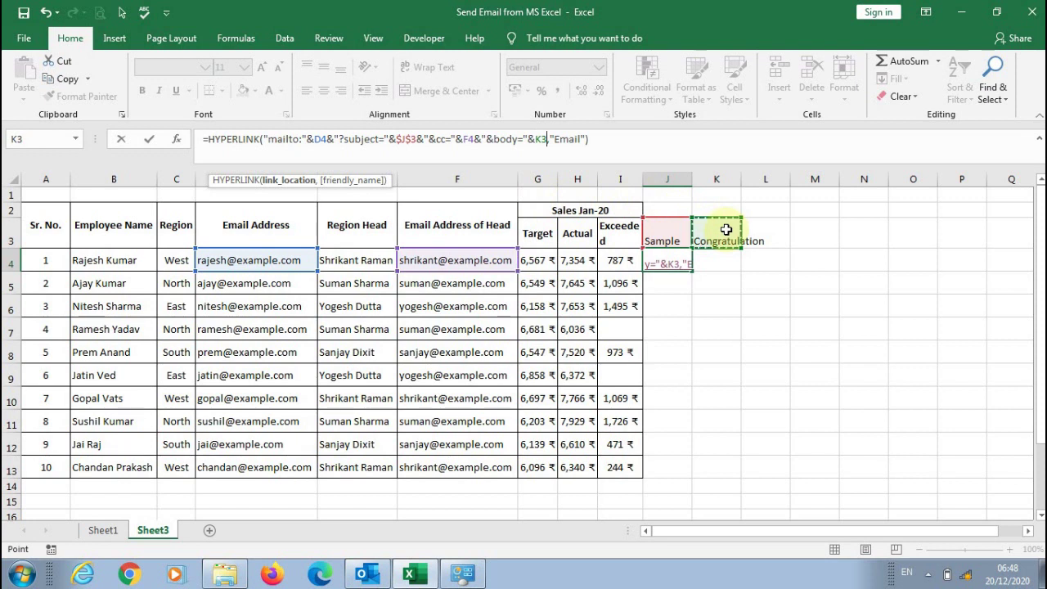
key(F4)
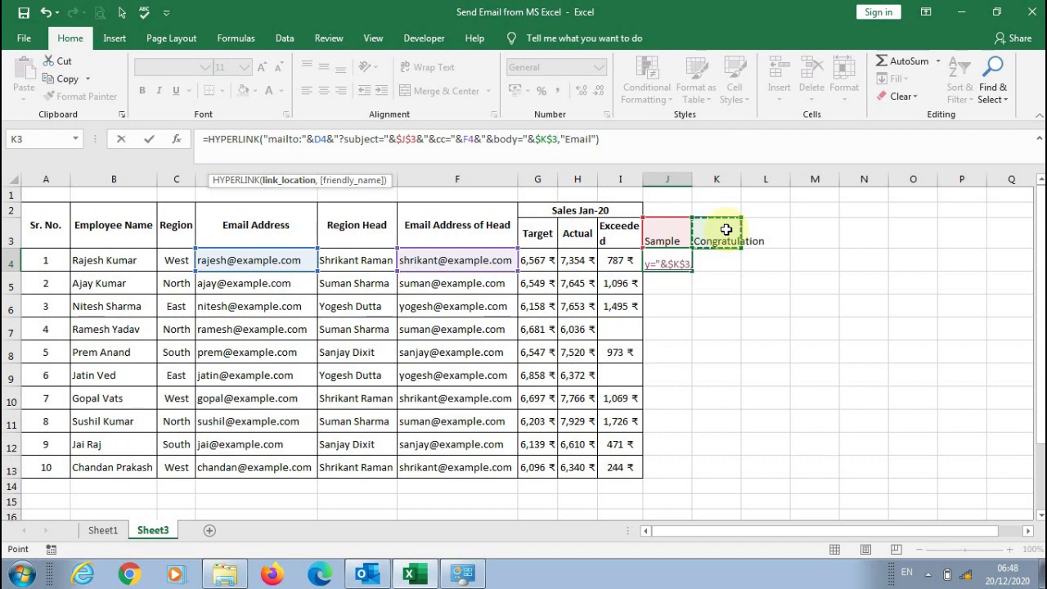
key(Return)
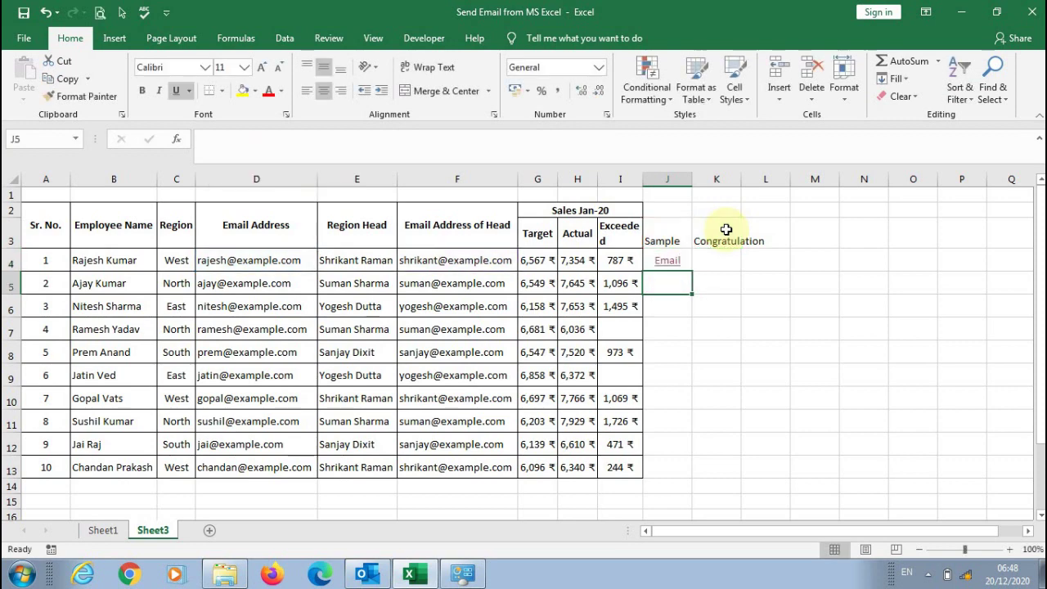
- Test the Email link in J4, check the draft's body text, and close it without saving
click(670, 261)
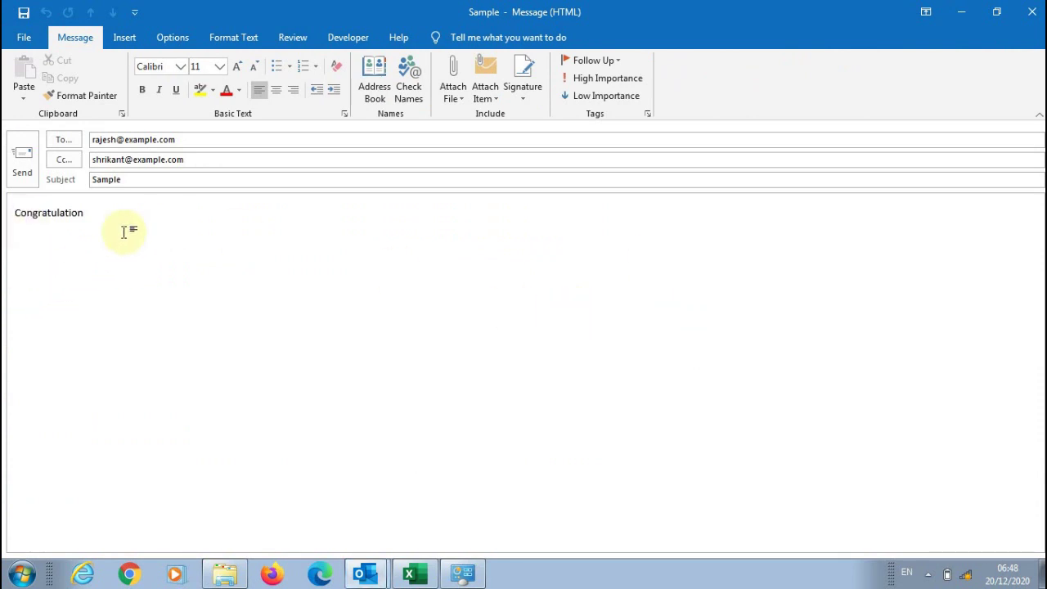
click(1032, 12)
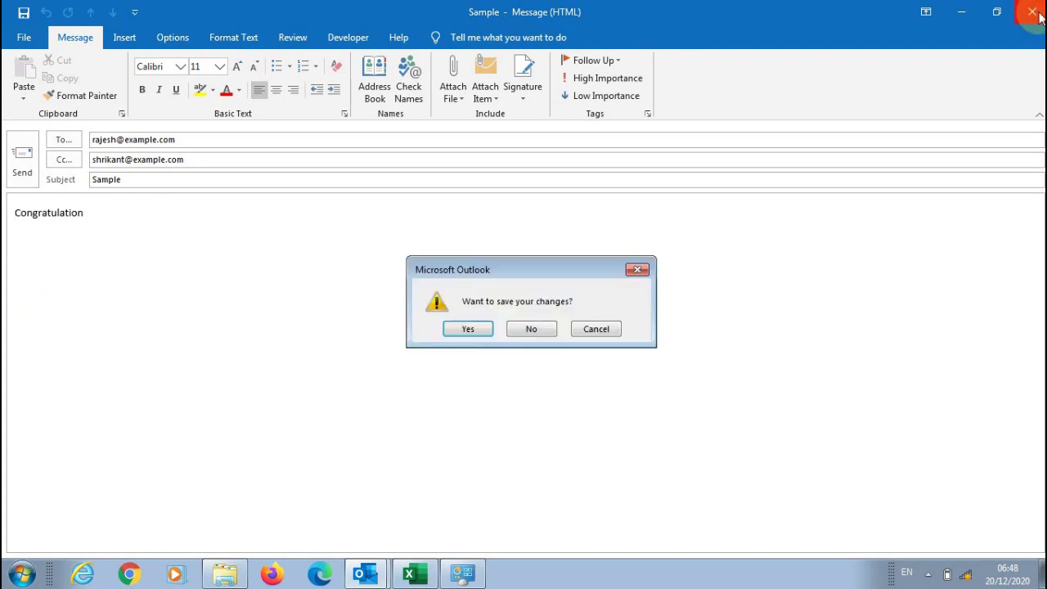
click(536, 327)
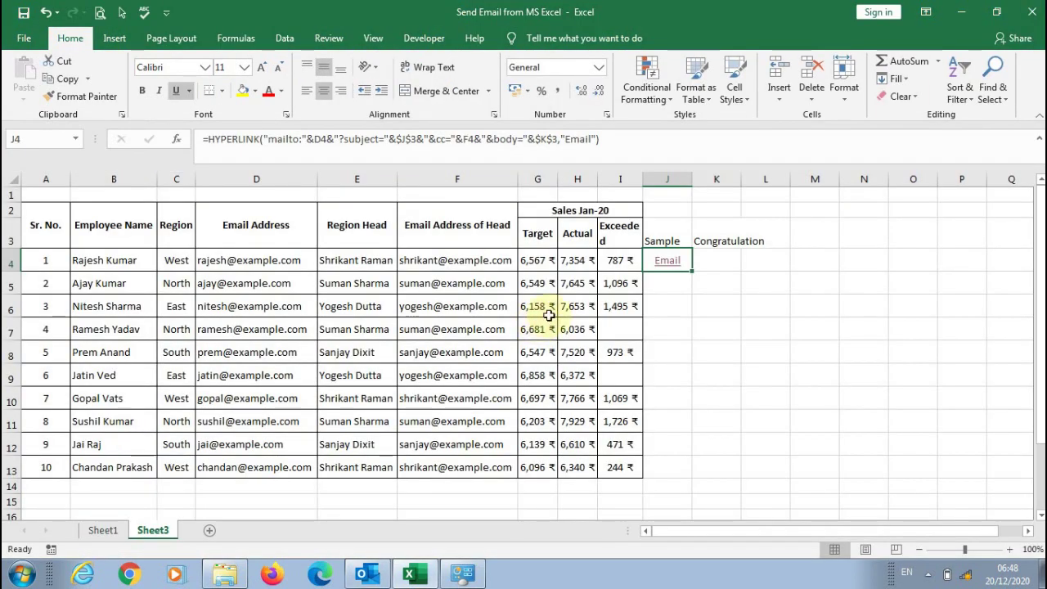
- Insert a blank column before column J on Sheet3, ahead of the Sample and Email cells
click(661, 177)
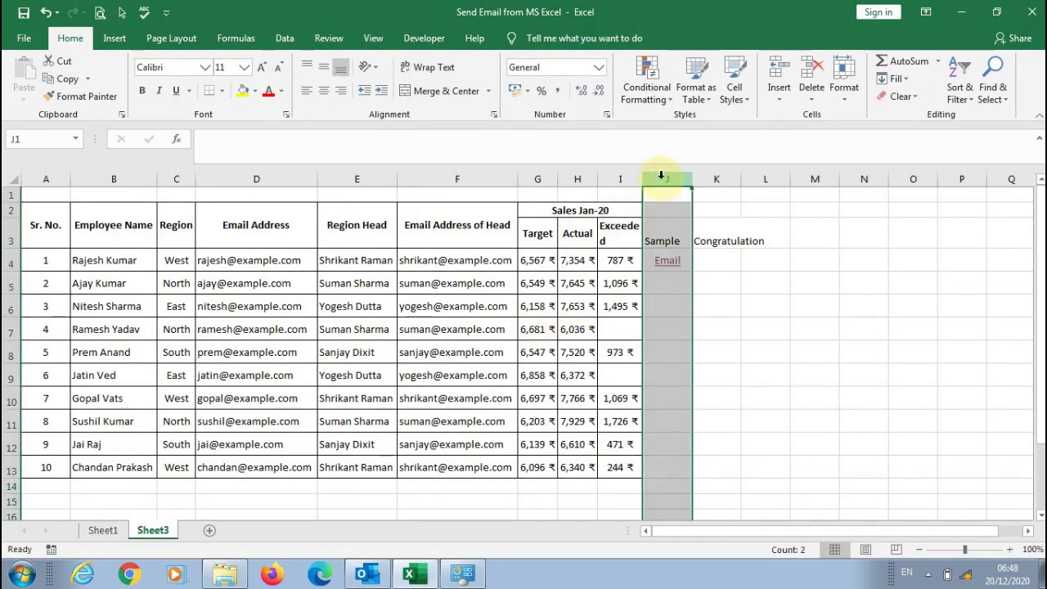
right_click(663, 179)
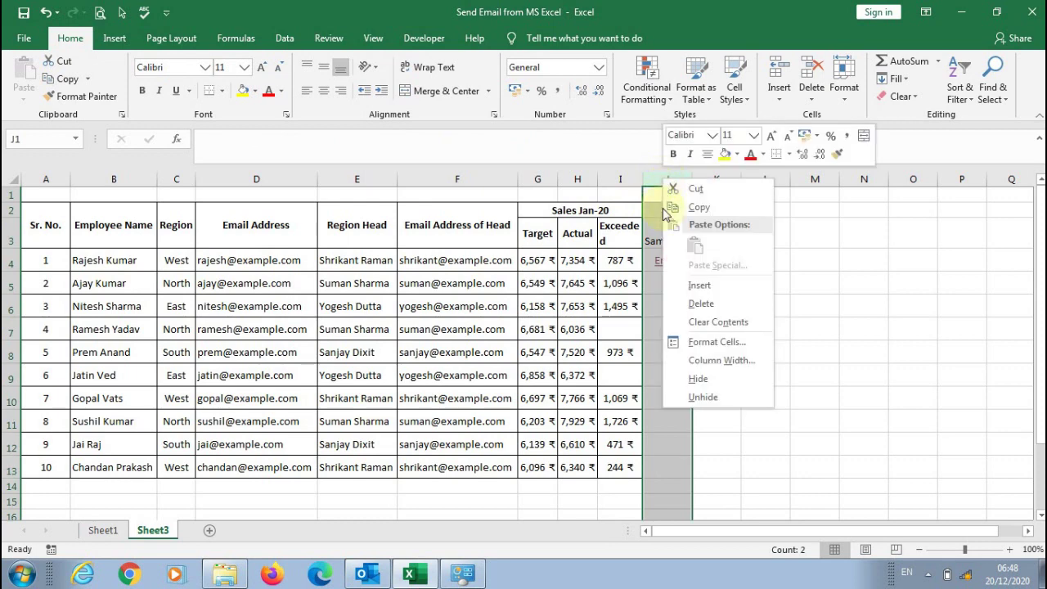
click(699, 286)
click(675, 260)
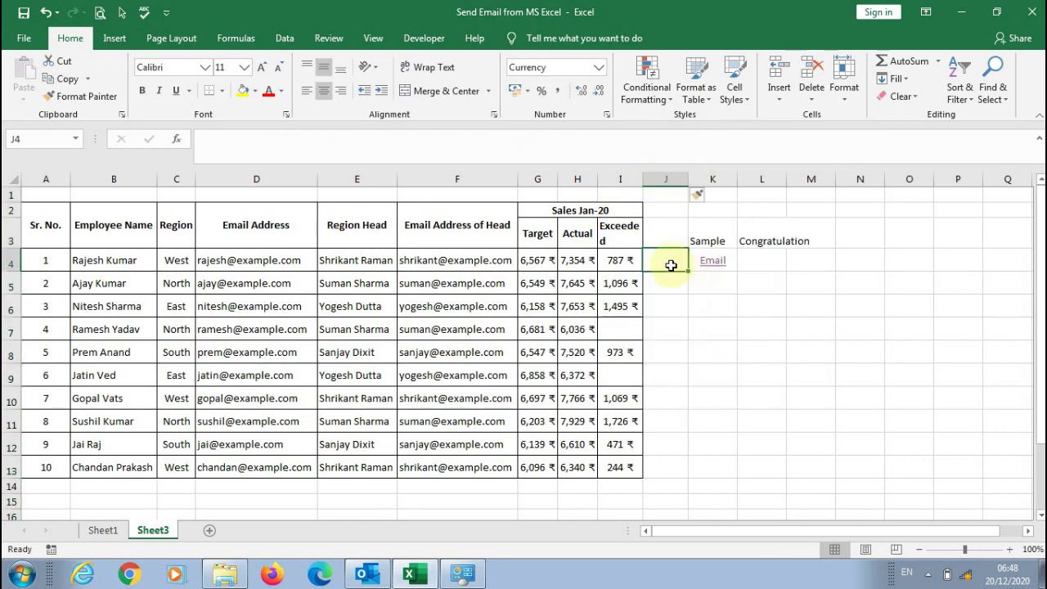
- Copy Sheet1's Subject column J into the blank column J of Sheet3 and clear the contents of cell J3
click(103, 531)
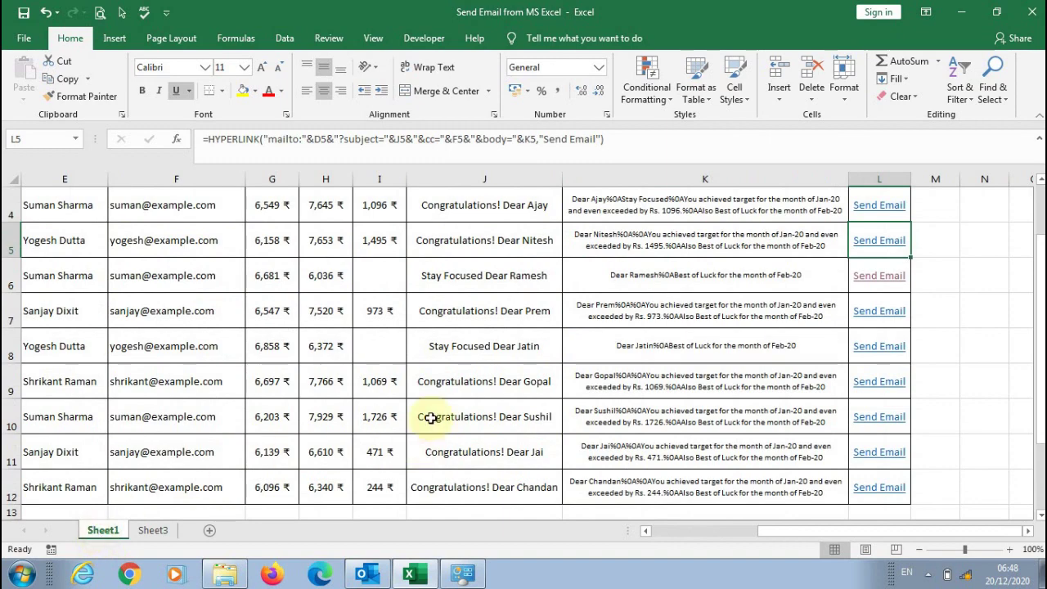
drag(1040, 270, 1040, 245)
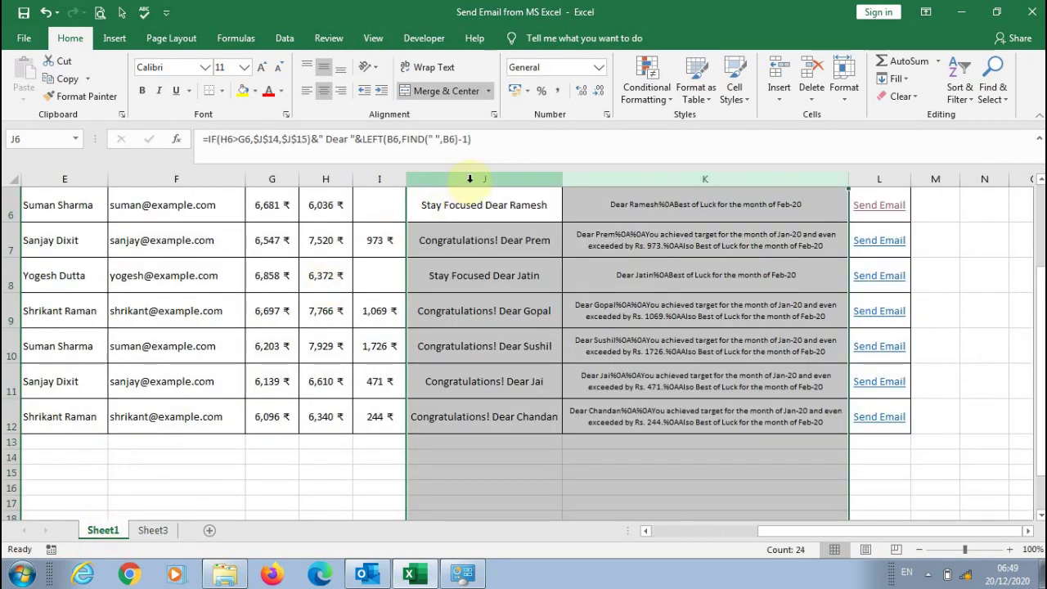
click(471, 178)
key(ctrl+c)
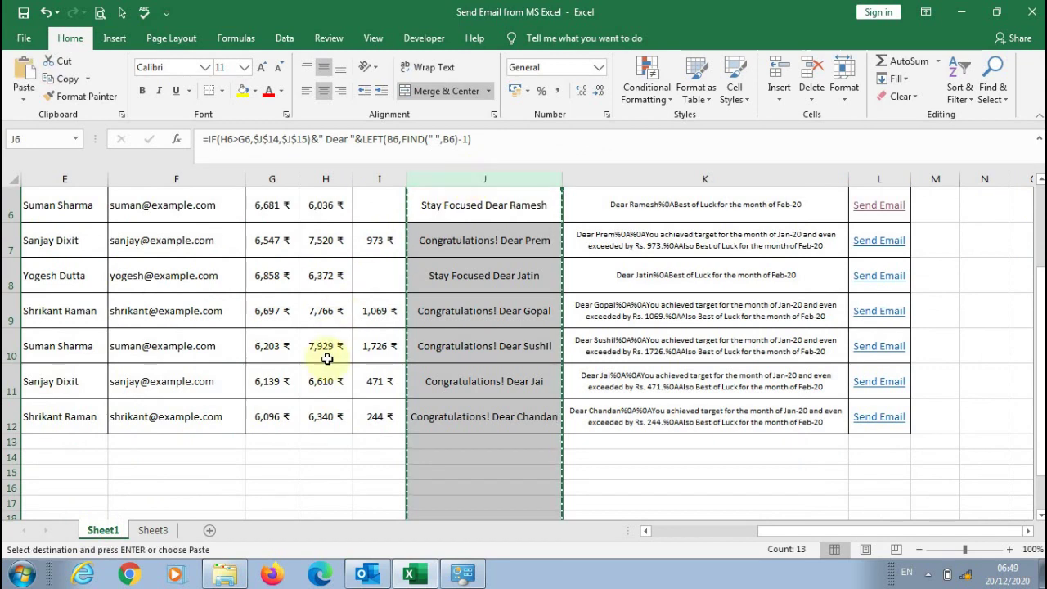
click(148, 529)
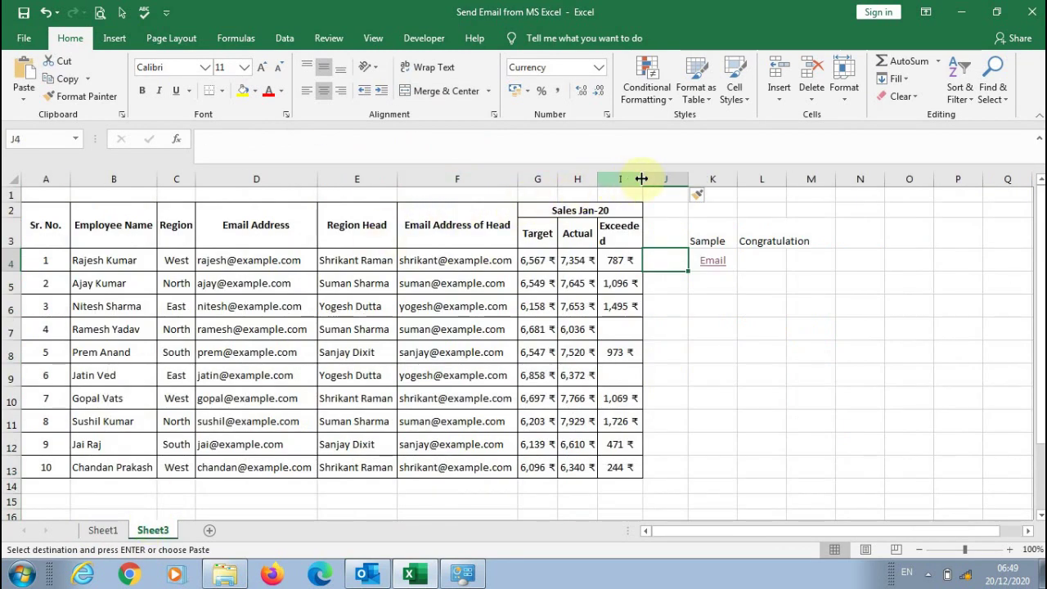
click(667, 178)
key(ctrl+v)
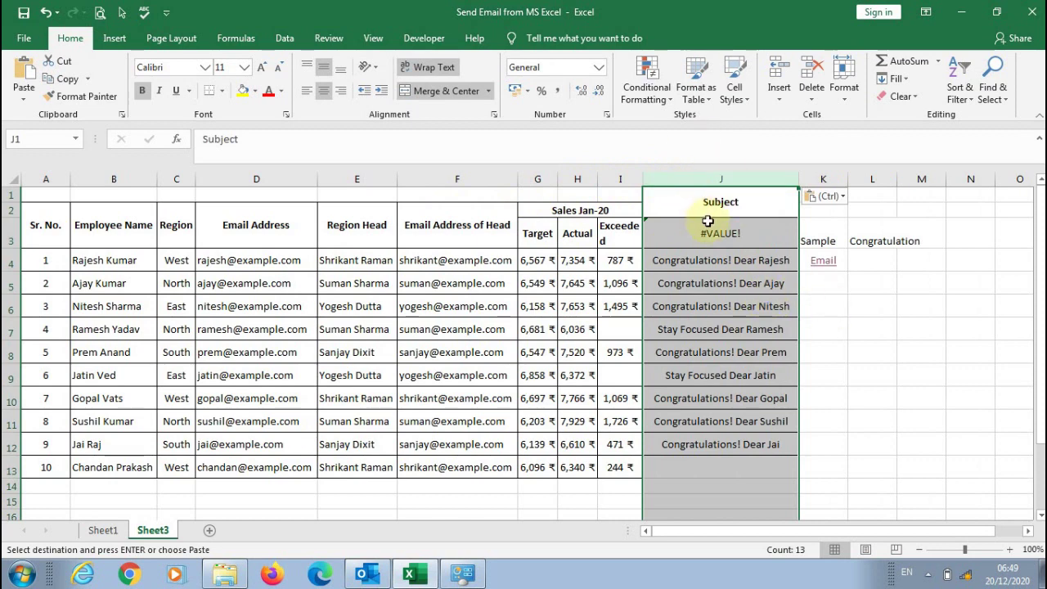
click(707, 221)
key(Delete)
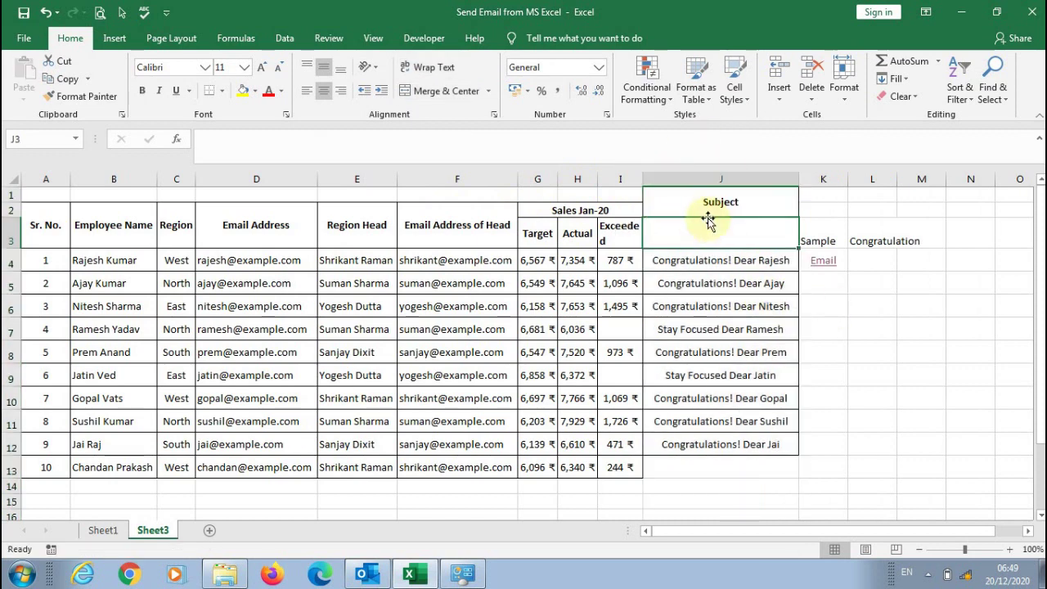
click(854, 328)
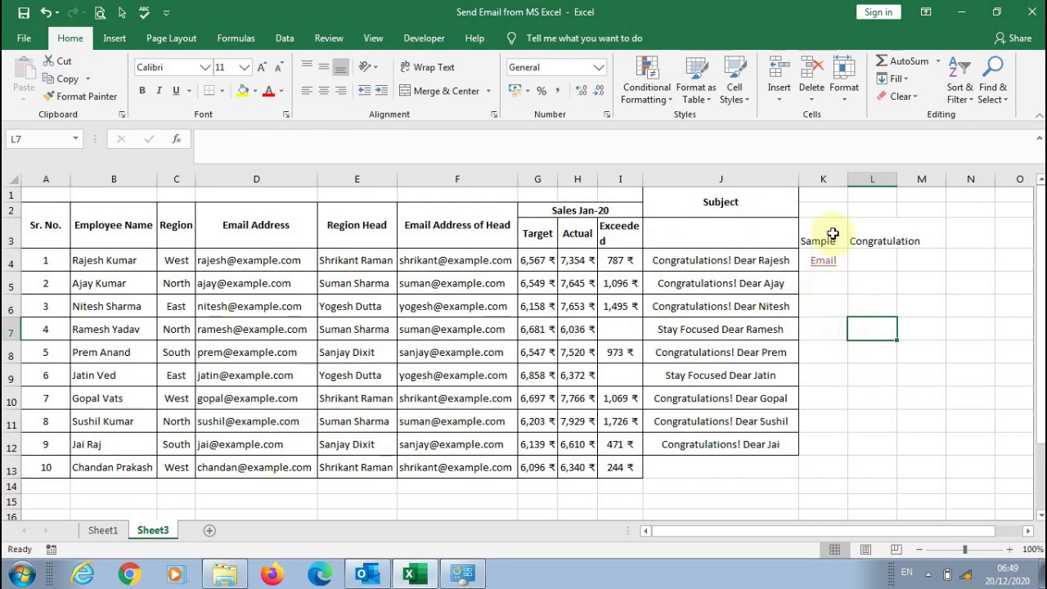
- Replace the $K$3 subject reference in K4's HYPERLINK formula with J4, the row's personalised subject
click(811, 285)
key(Up)
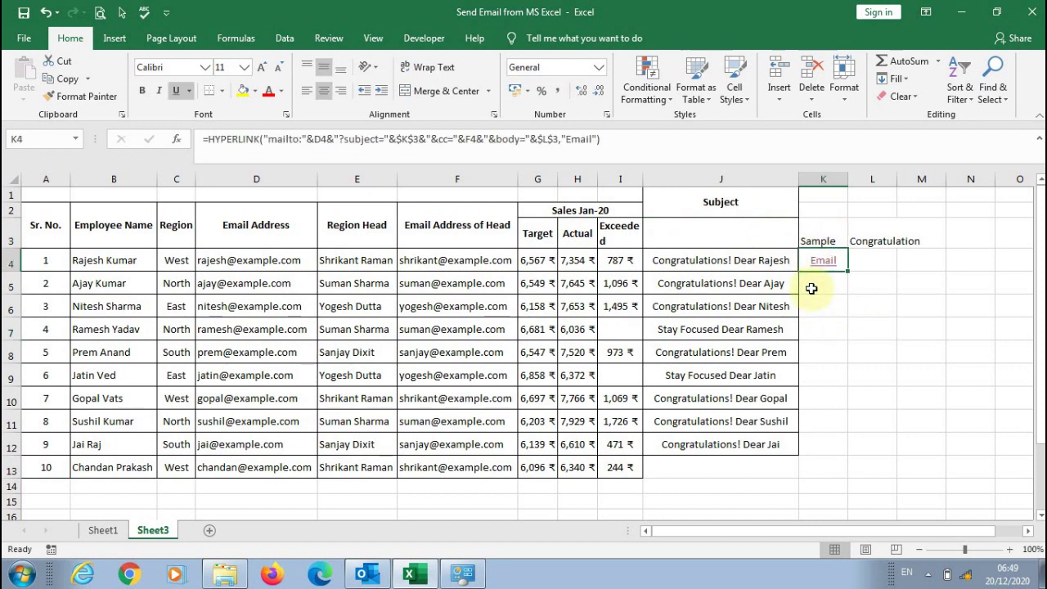
click(418, 141)
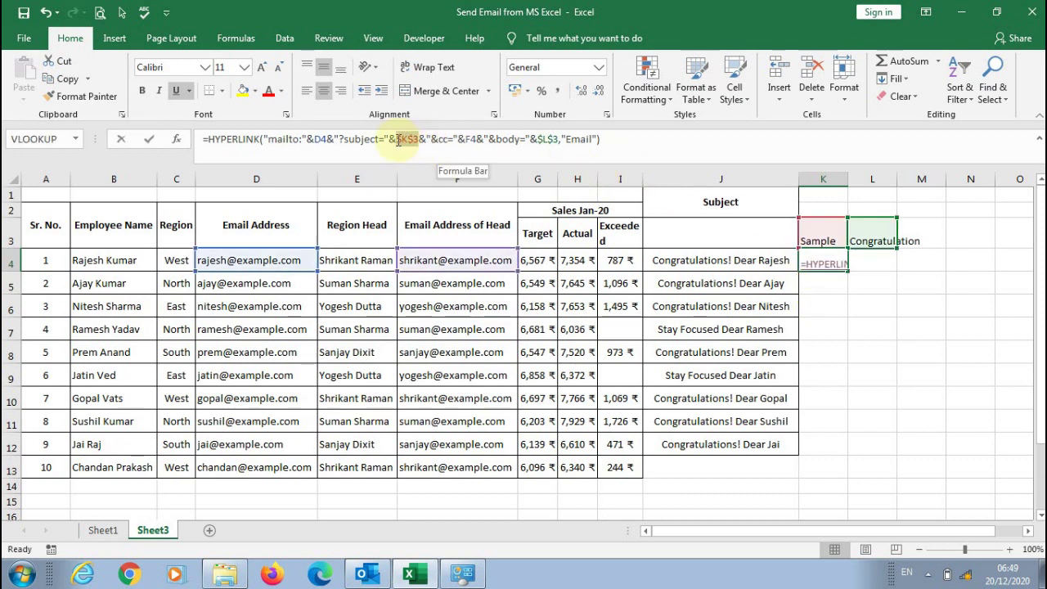
click(681, 260)
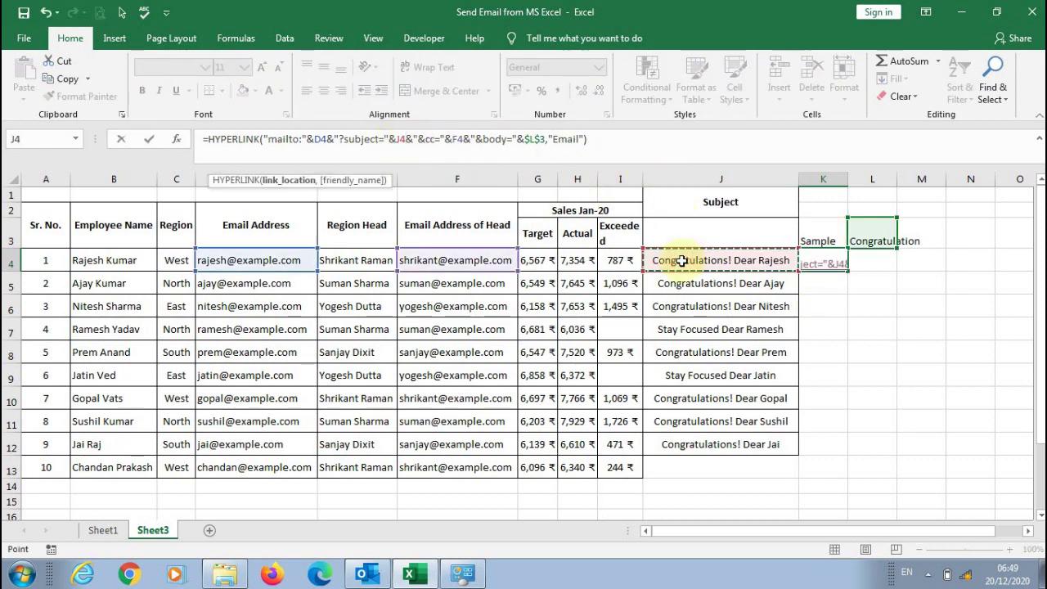
key(Return)
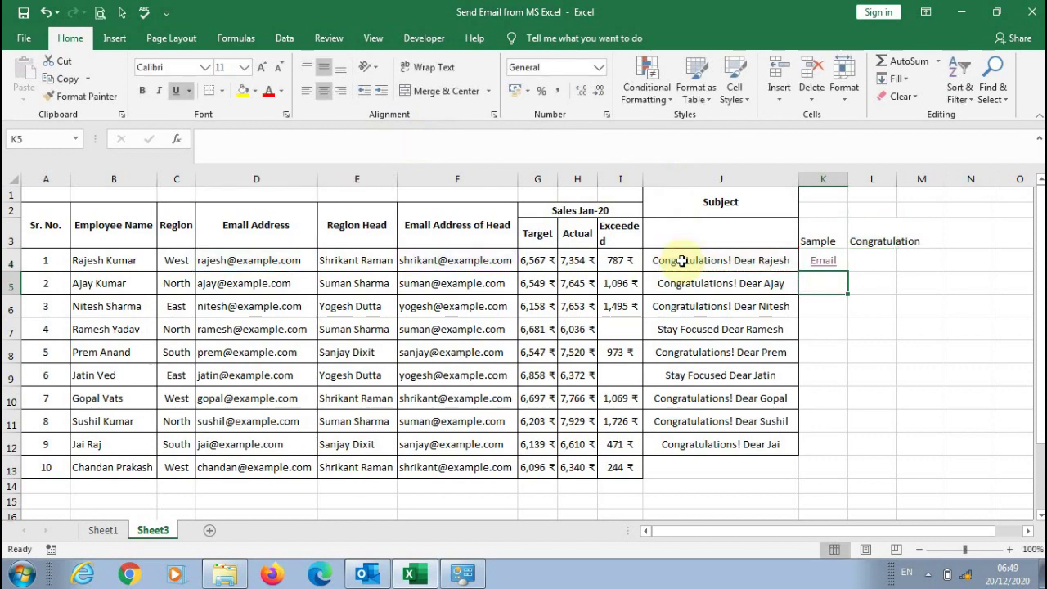
- Test the Email link in K4, check the draft's personalised subject, and close the draft without saving
click(828, 267)
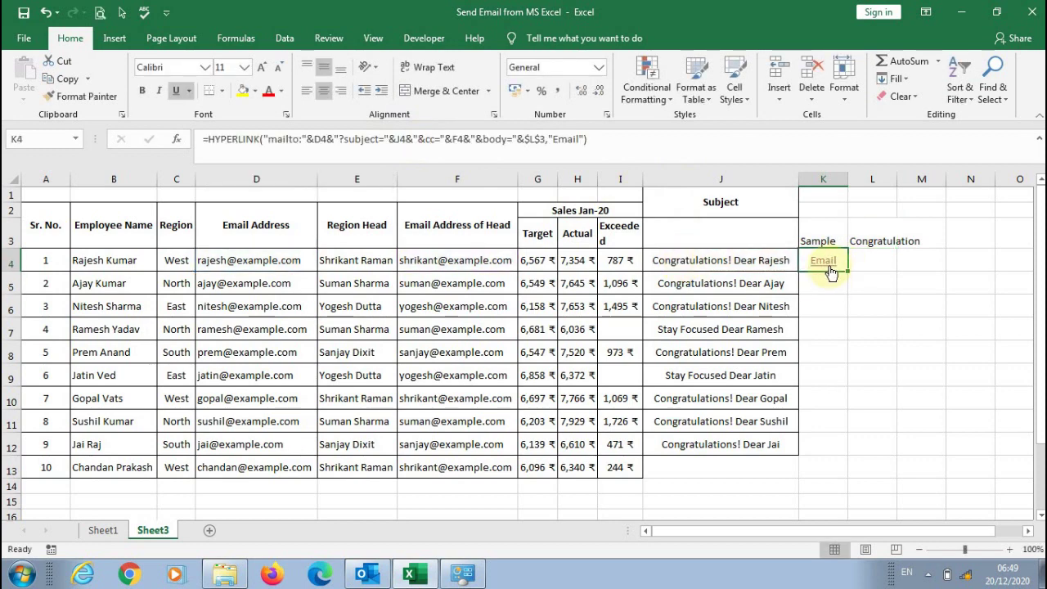
click(828, 268)
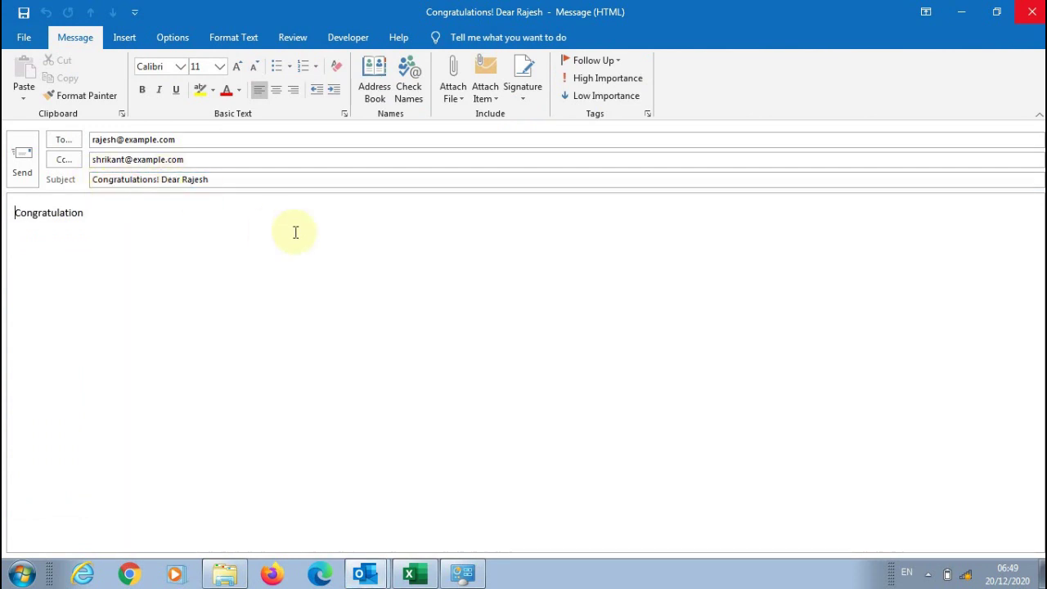
click(1031, 12)
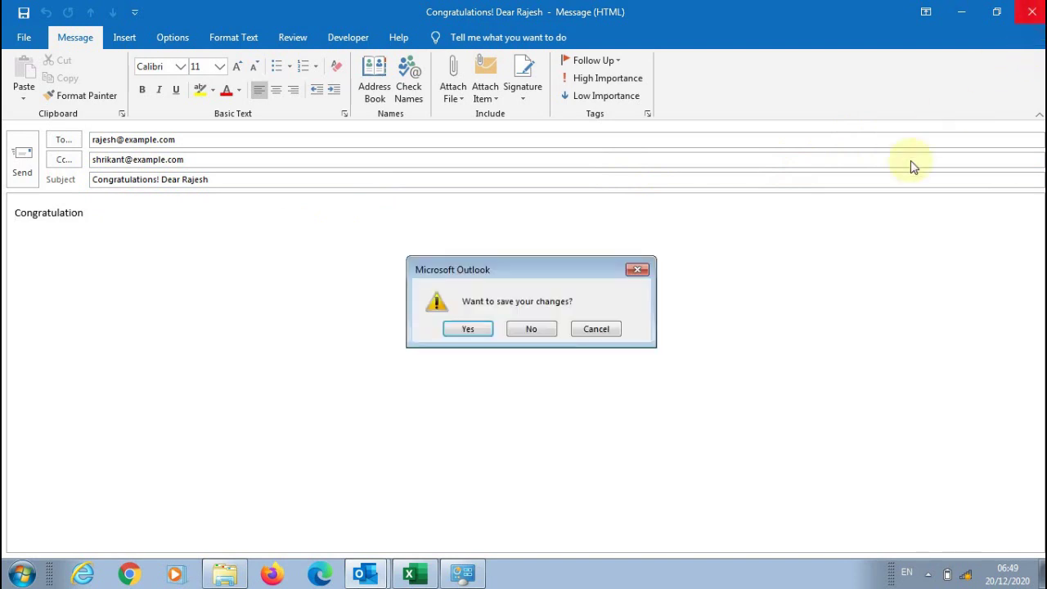
click(532, 328)
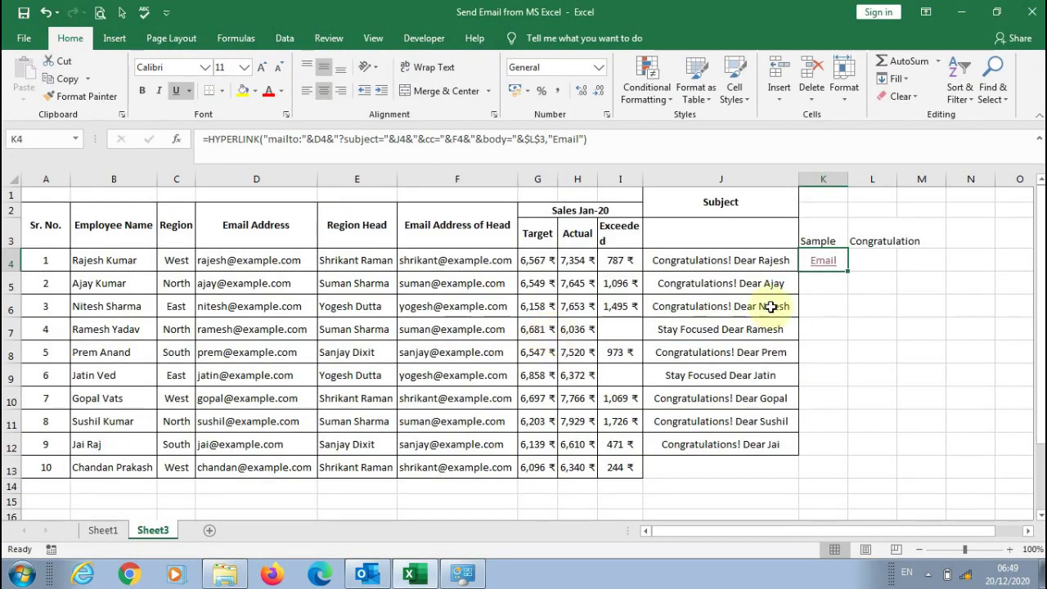
- Add "Dear Sir," on its own line above "Congratulation" in L3 and widen column L to fit the text
click(877, 246)
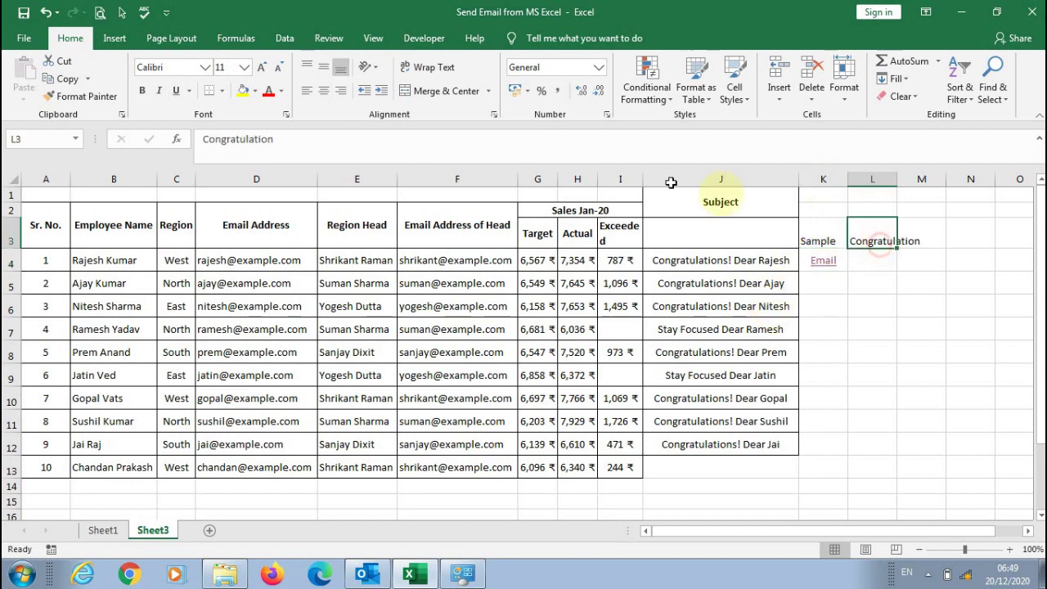
click(200, 139)
text(De)
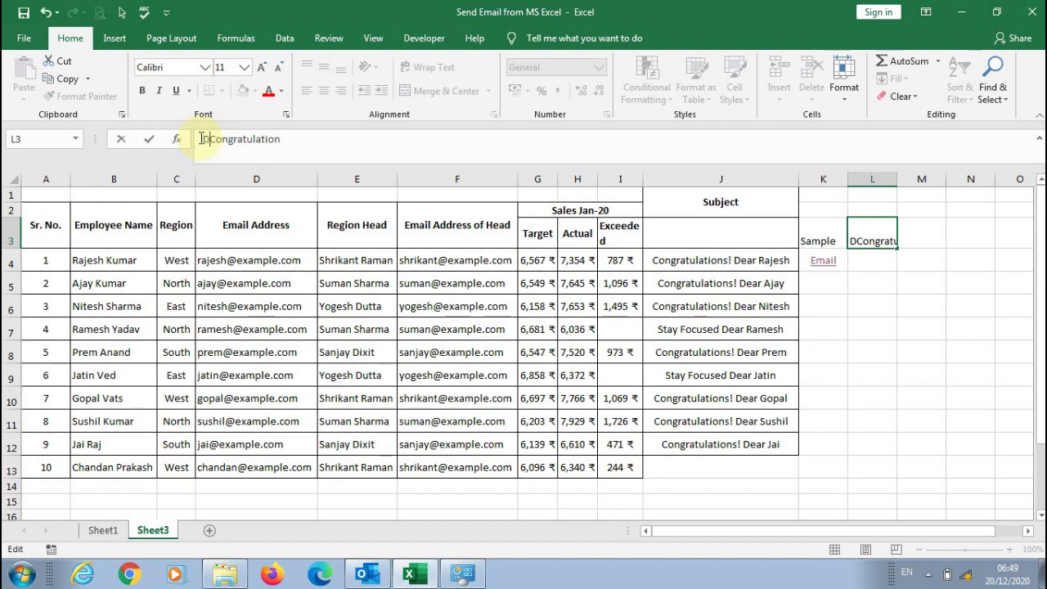
text(r)
key(BackSpace)
text(ar )
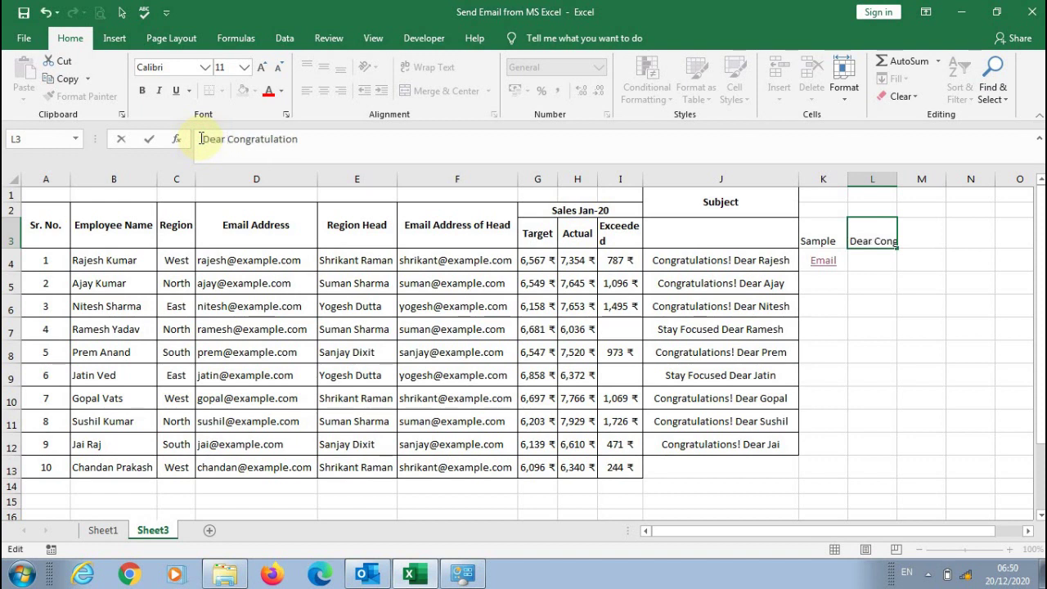
text(Sir,)
key(alt+Return)
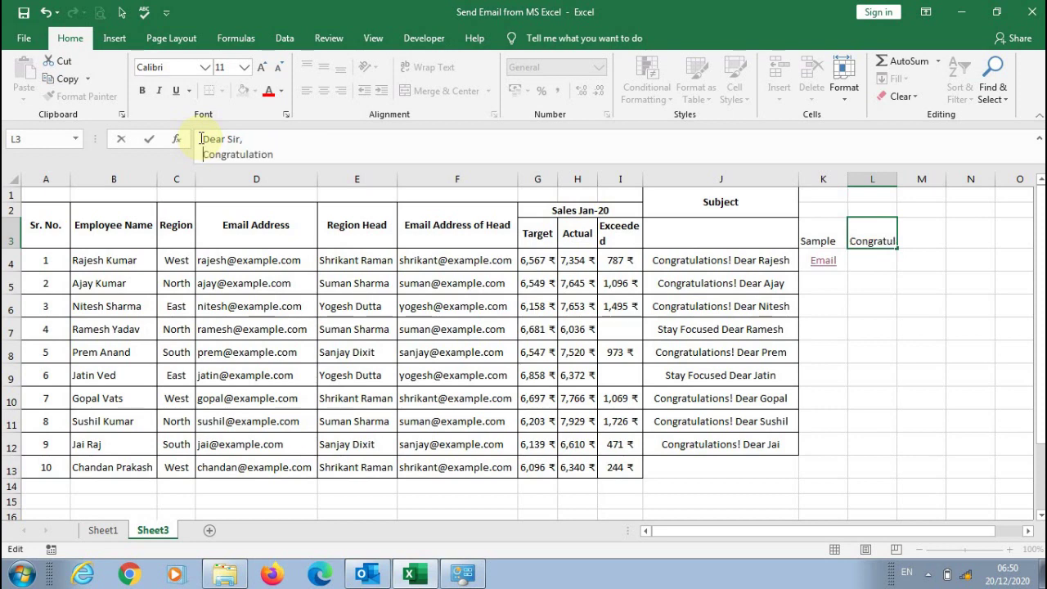
key(Return)
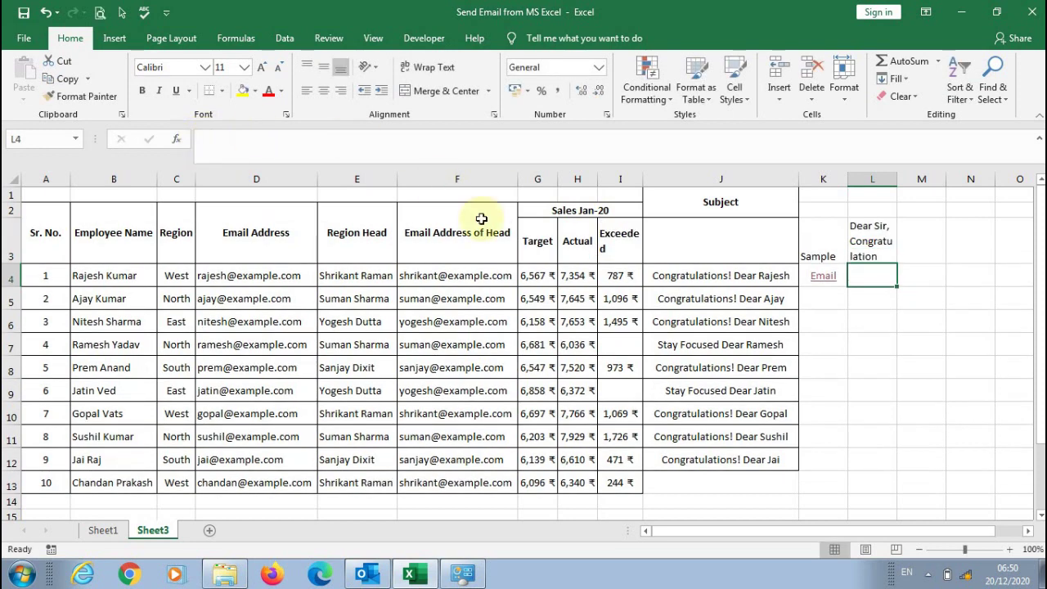
drag(898, 179, 993, 196)
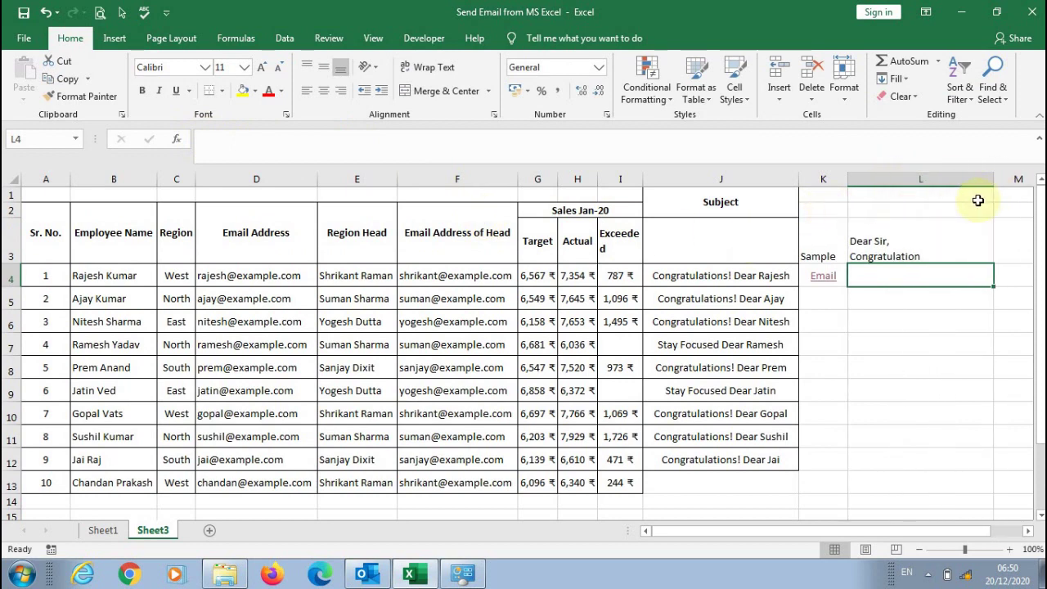
- Open the draft from K4's Email link, check how the two-line body text is laid out, and return to Excel
click(823, 275)
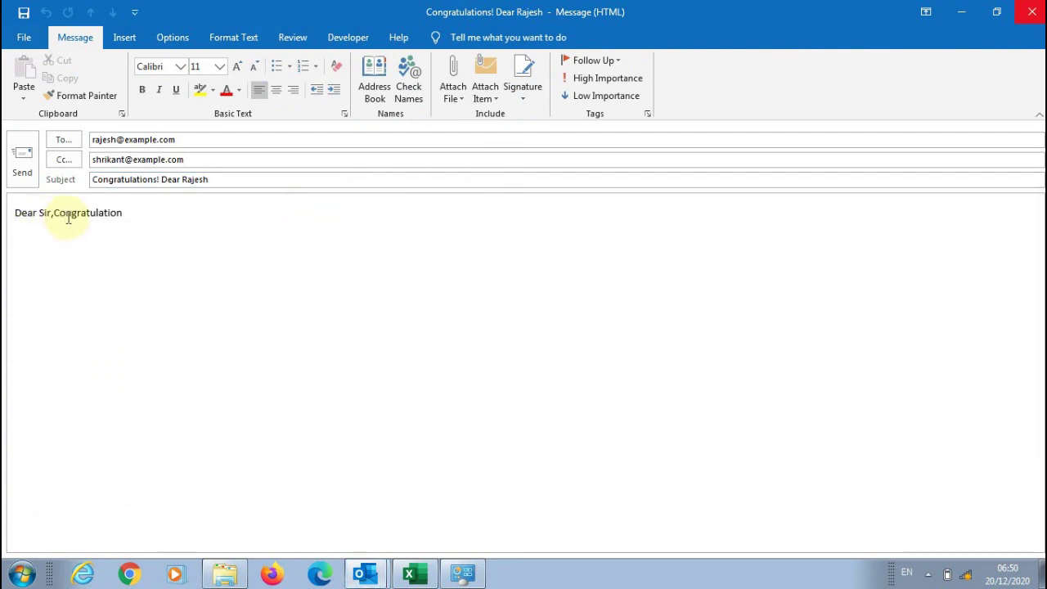
key(Tab)
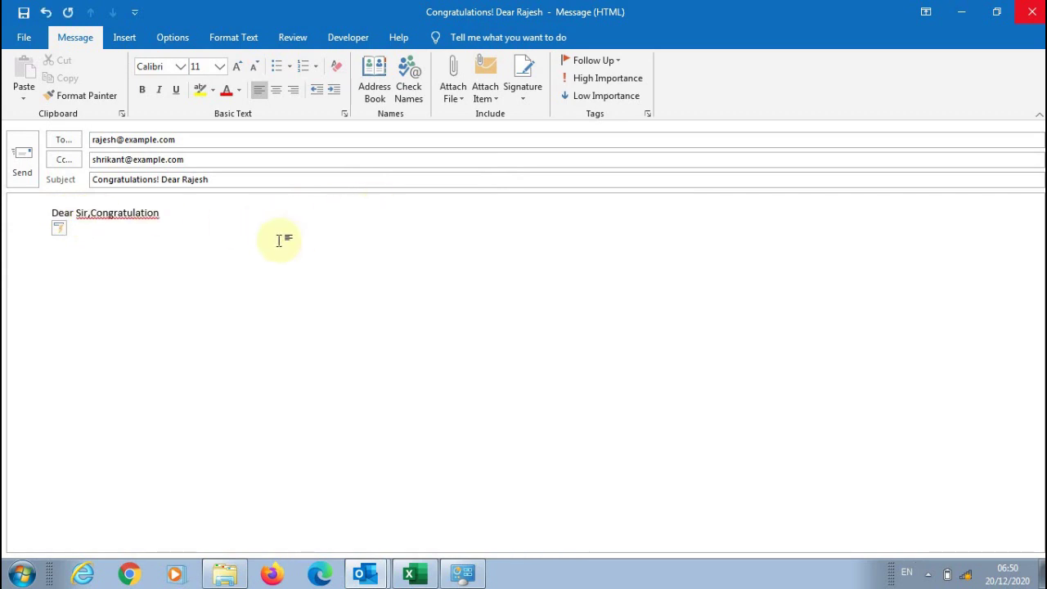
key(BackSpace)
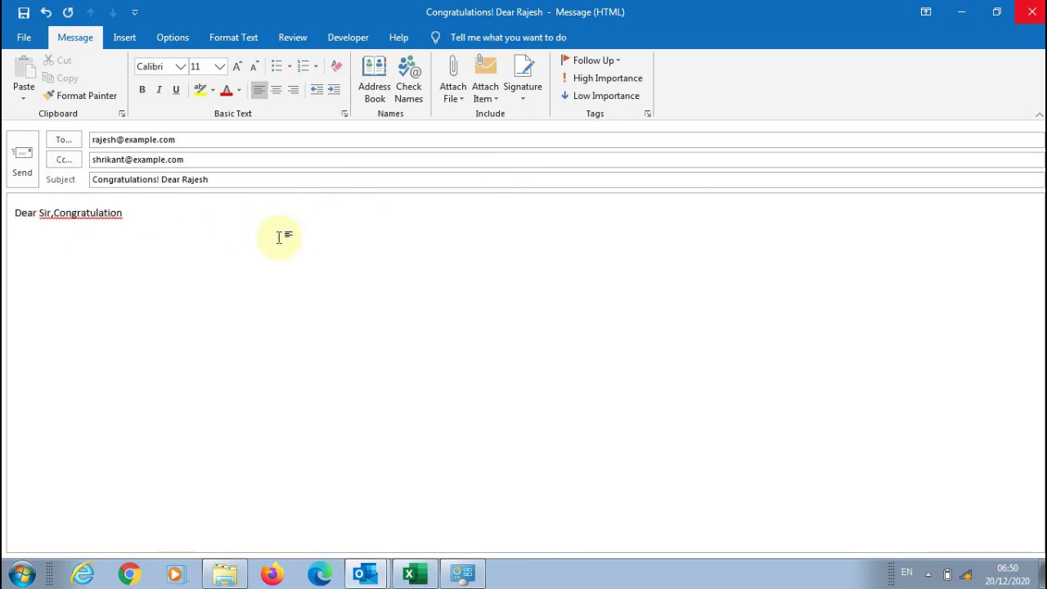
key(alt+Tab)
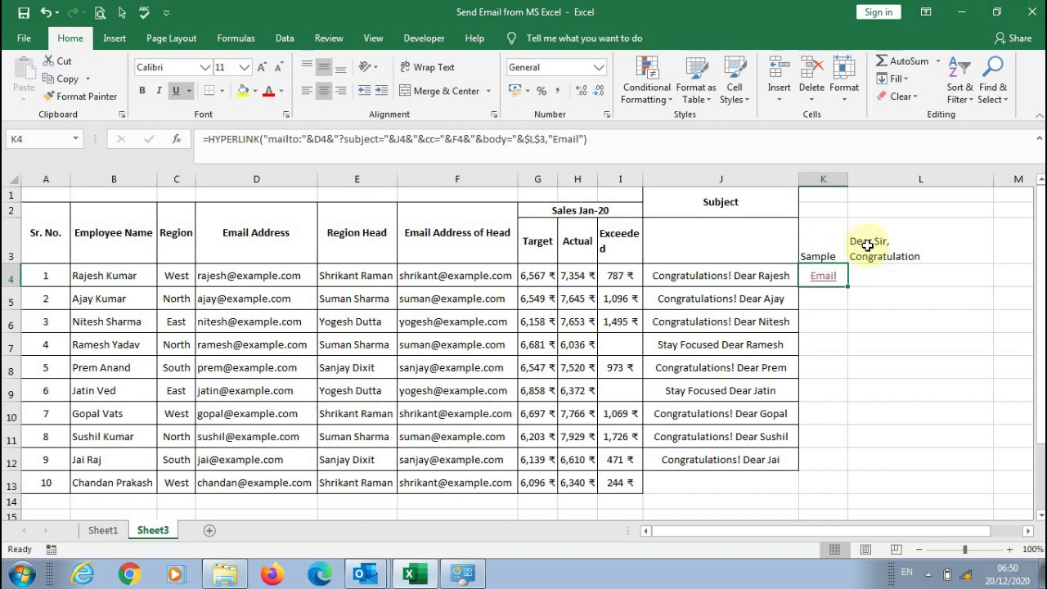
- Insert the line-break code %0A directly before "Congratulation" in L3's body text
click(866, 246)
click(204, 154)
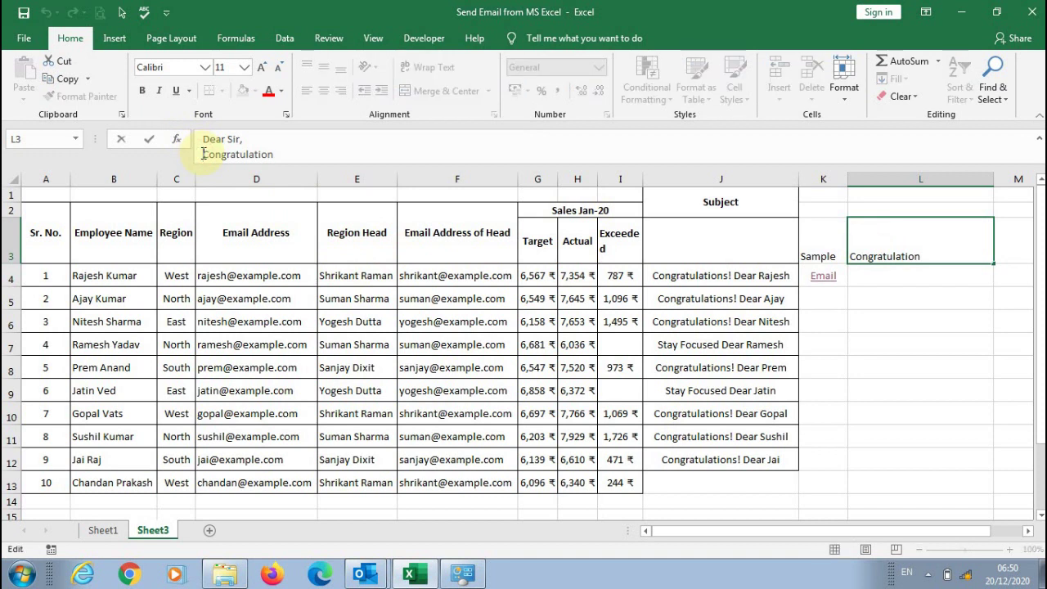
text(%0A)
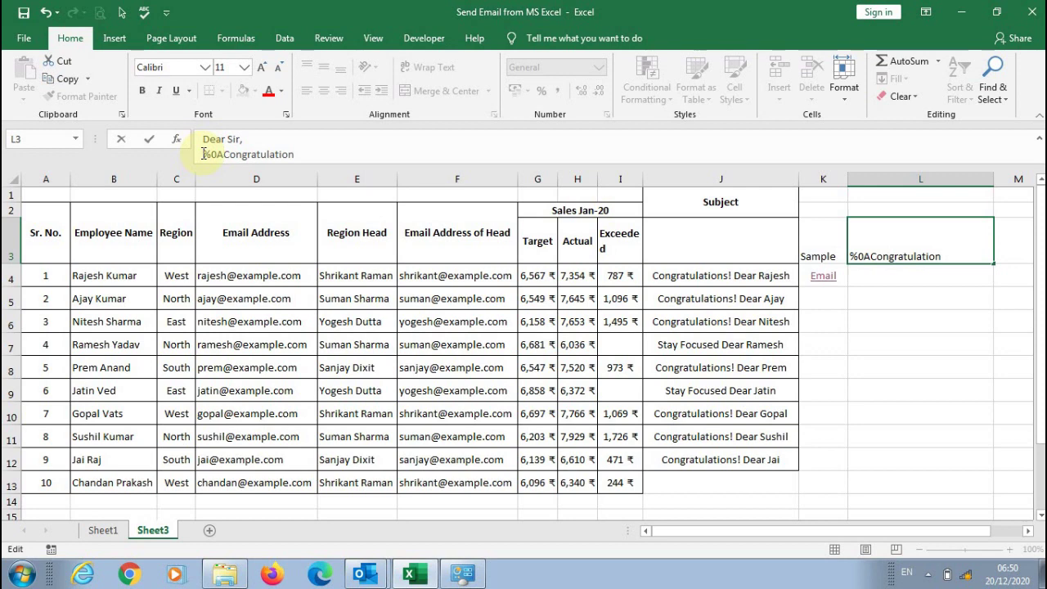
key(Return)
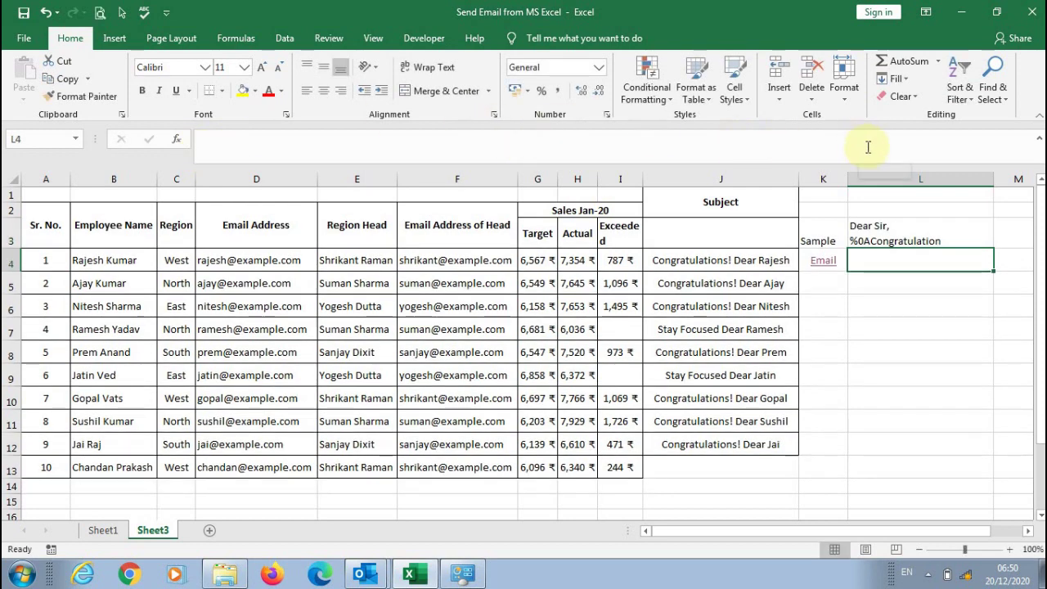
- Test K4's Email link again, check the line break in the draft's body, and discard the draft
click(830, 260)
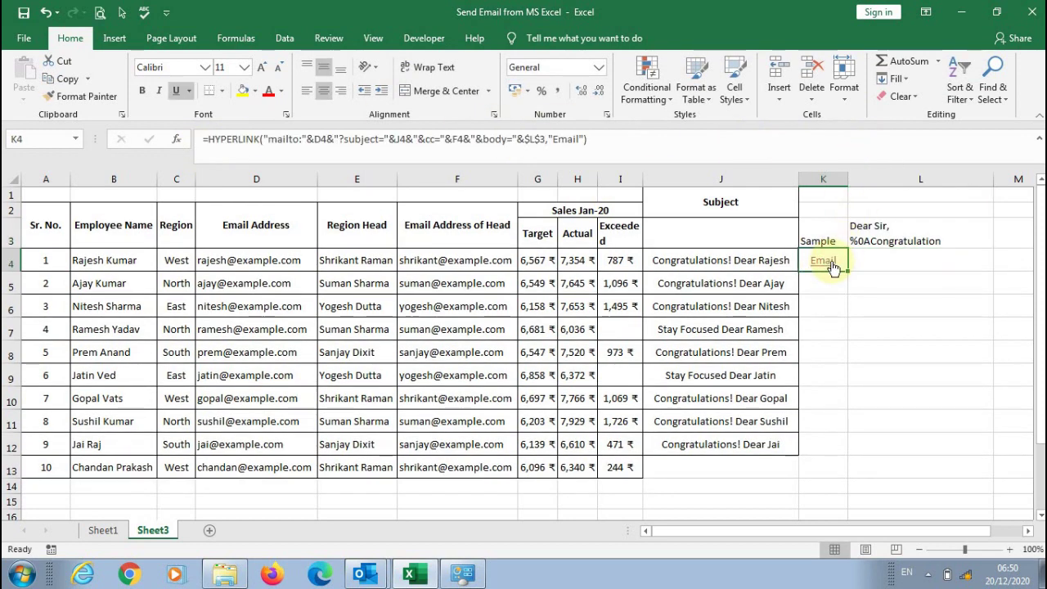
click(832, 263)
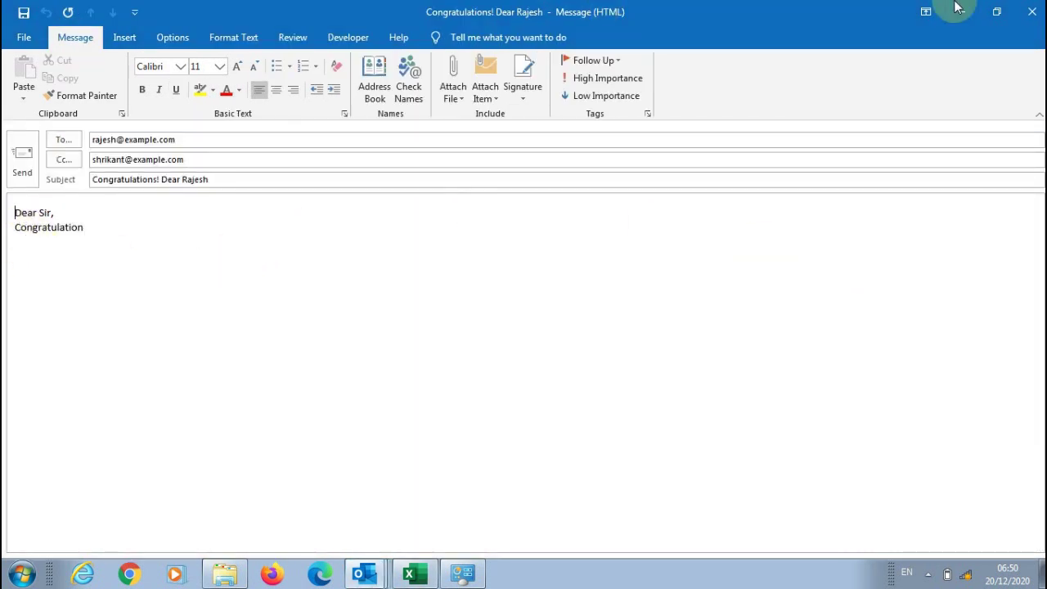
click(1032, 12)
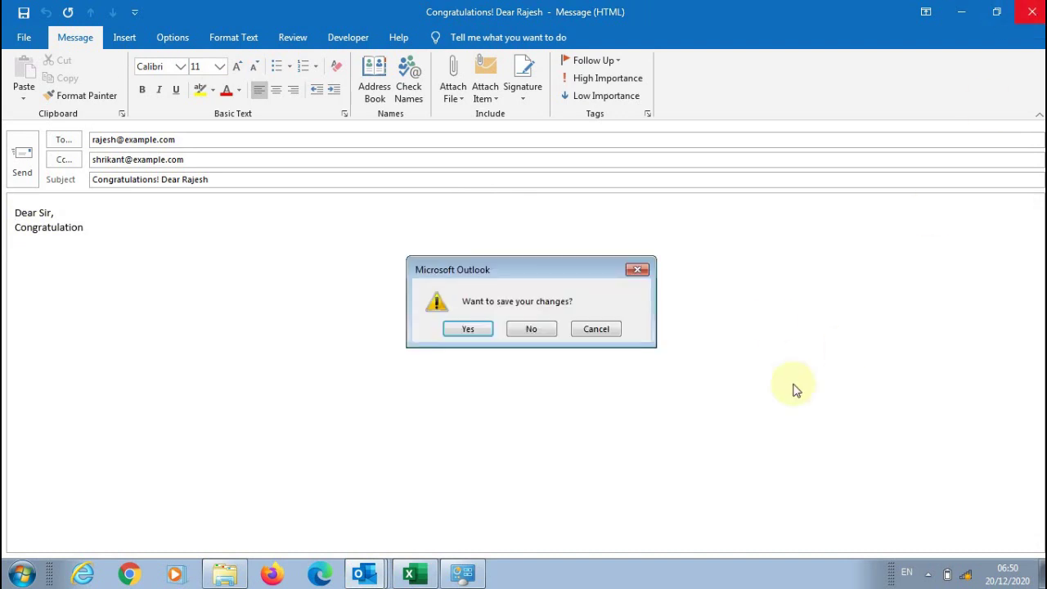
click(532, 328)
- Add a second %0A before "Congratulation" in L3 so the body text contains %0A%0ACongratulation
click(821, 226)
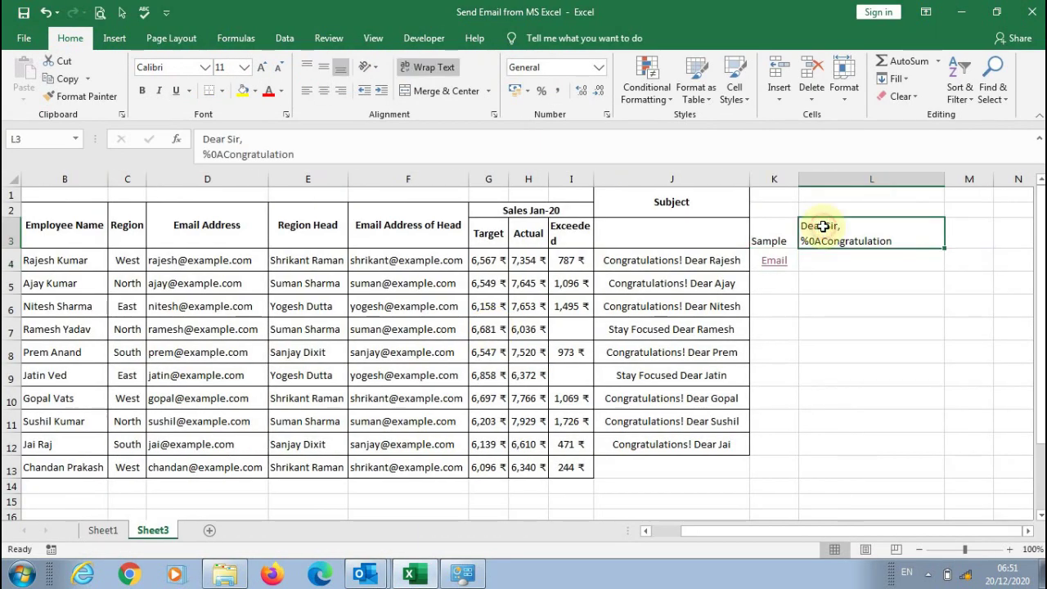
click(221, 154)
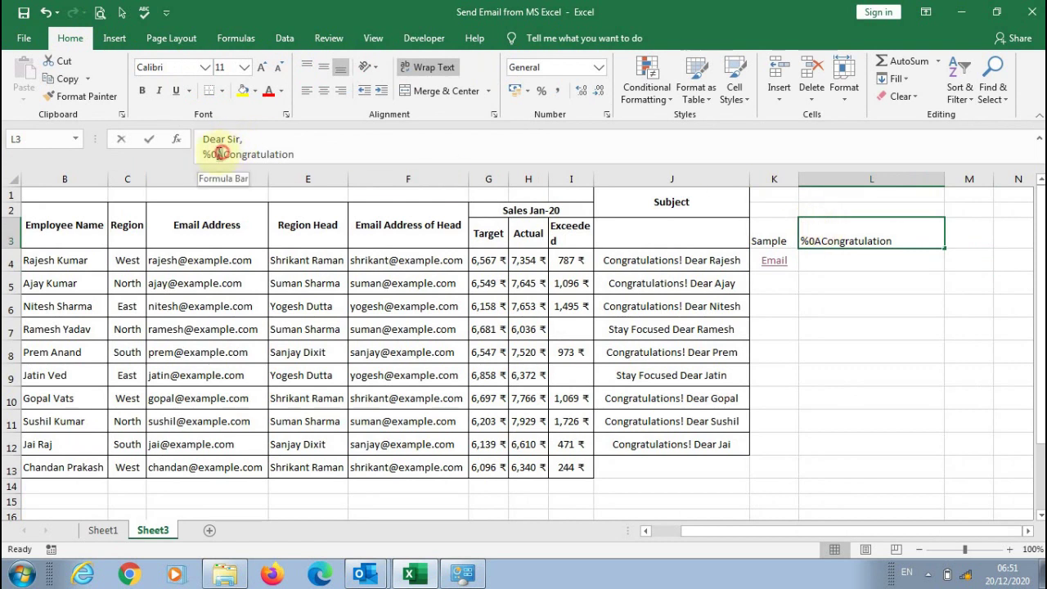
drag(205, 153, 219, 154)
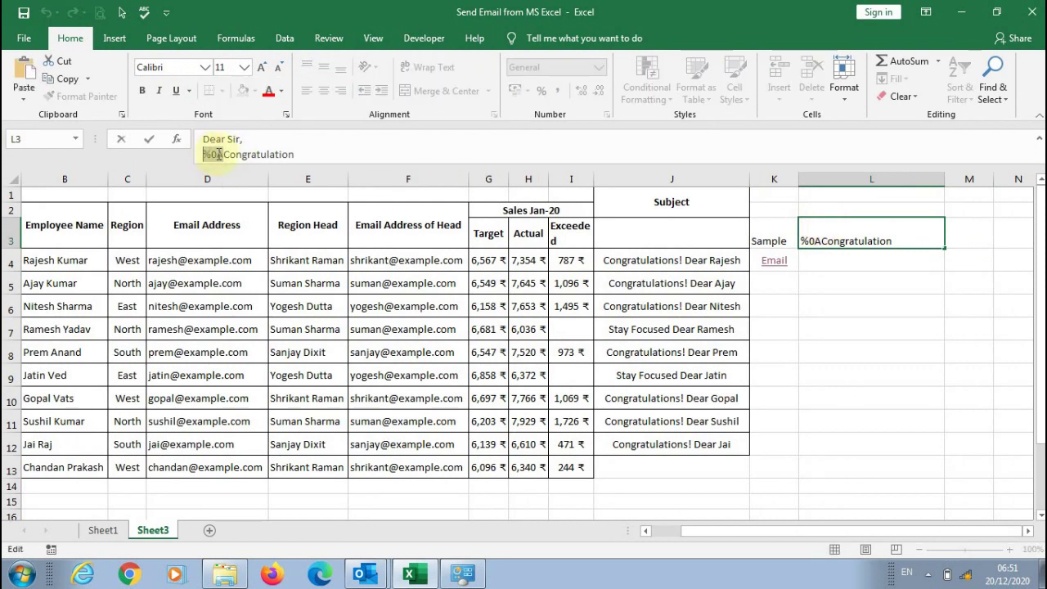
text(%0A)
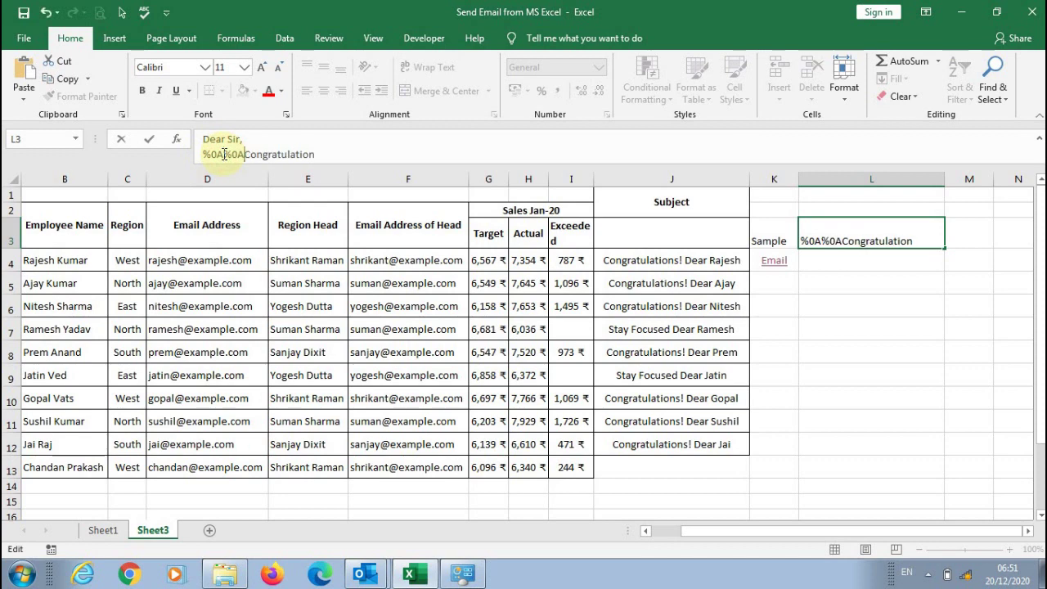
drag(764, 345, 769, 329)
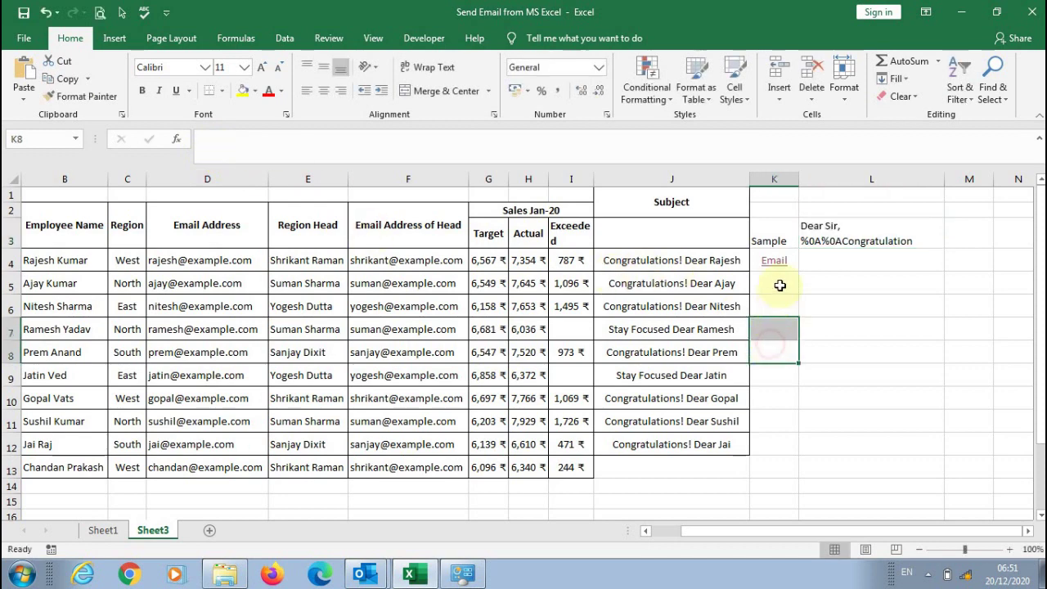
- Open the Email draft from K4, check the spacing below "Dear Sir,", and close it without saving
click(777, 270)
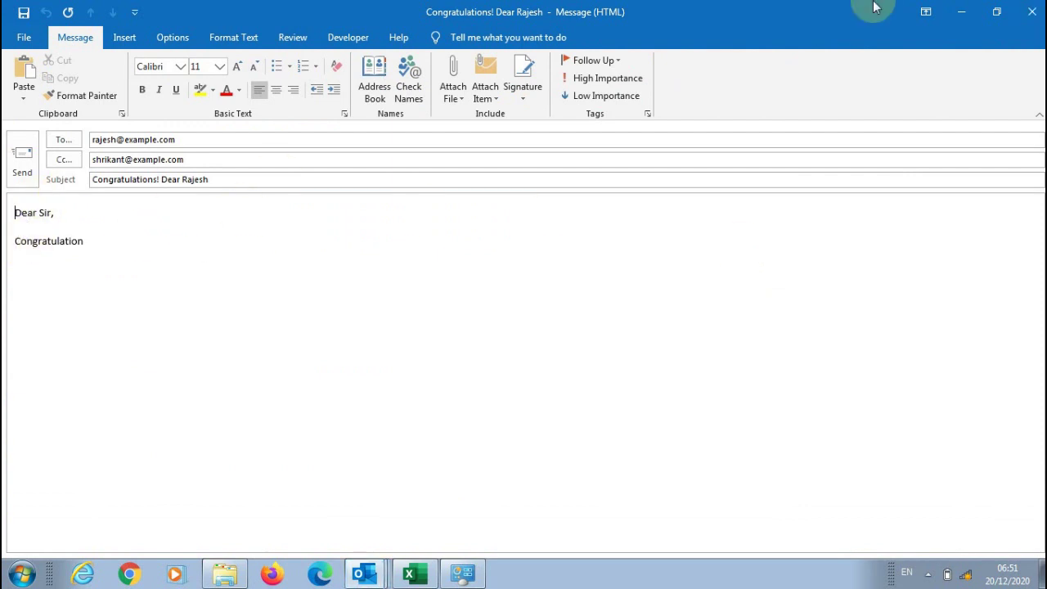
click(1032, 13)
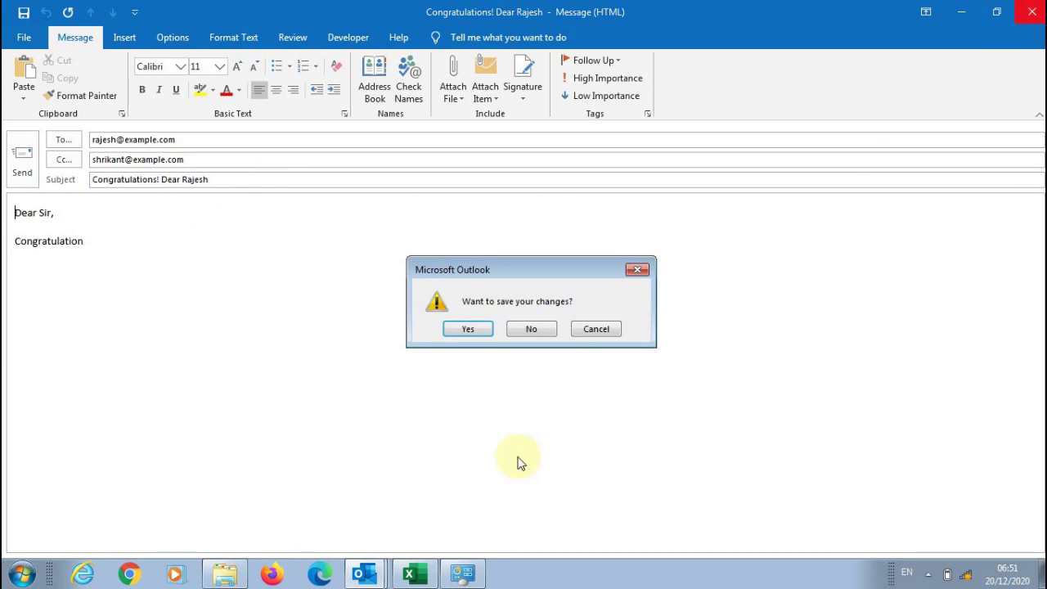
click(536, 328)
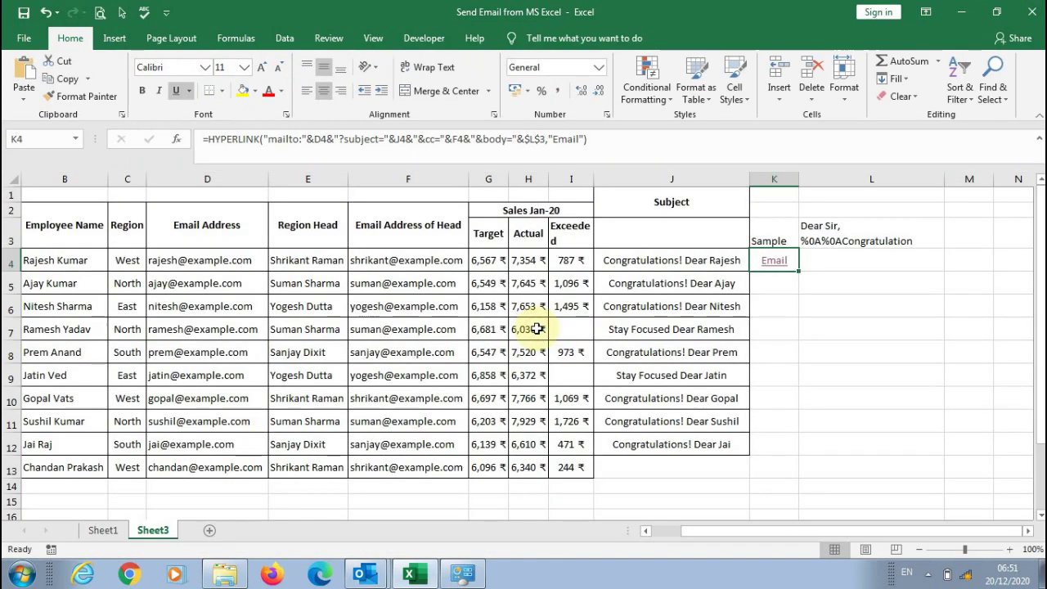
- Copy Sheet1's Email Body Text column K and insert it on Sheet3 before column K, ahead of the Sample and Email cells
click(103, 529)
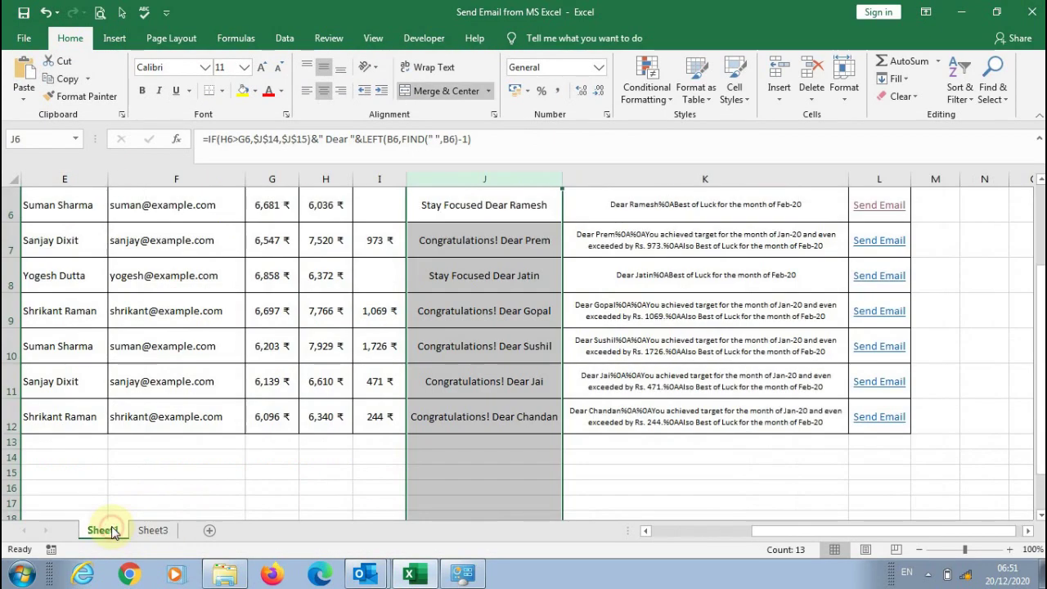
click(740, 171)
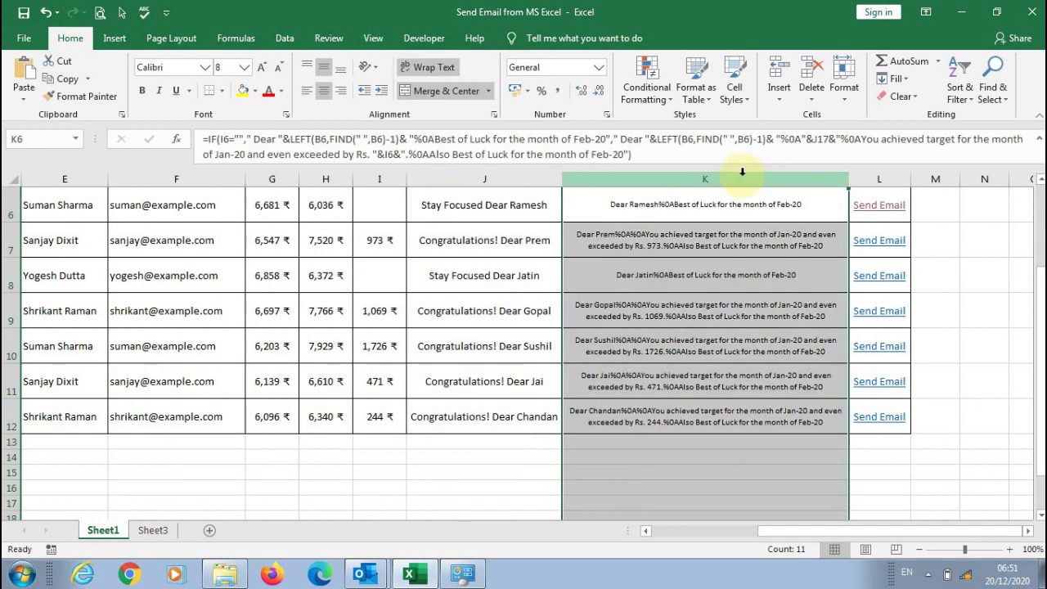
key(ctrl+c)
click(153, 529)
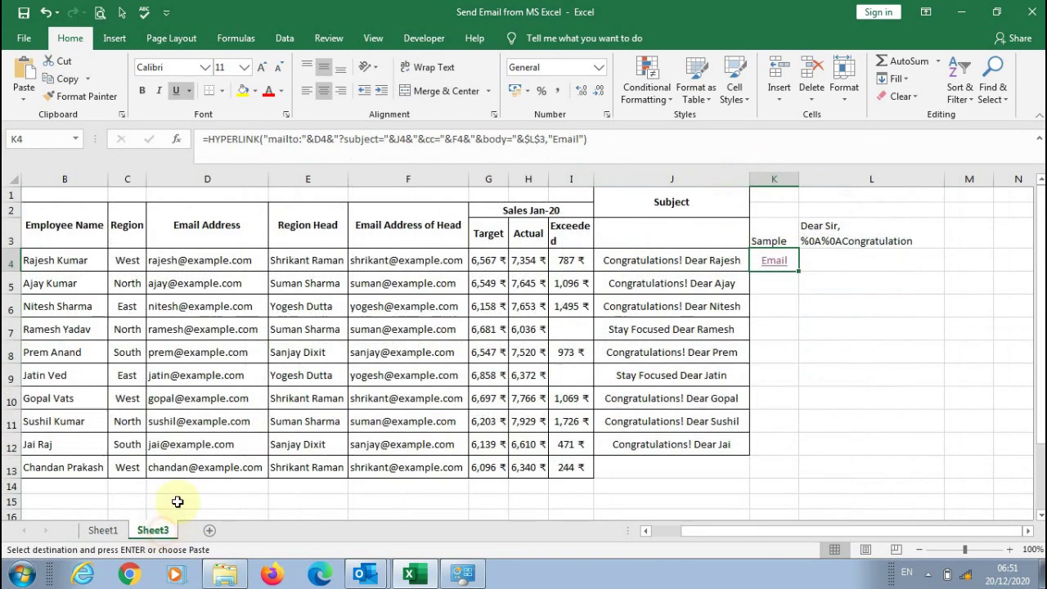
click(781, 173)
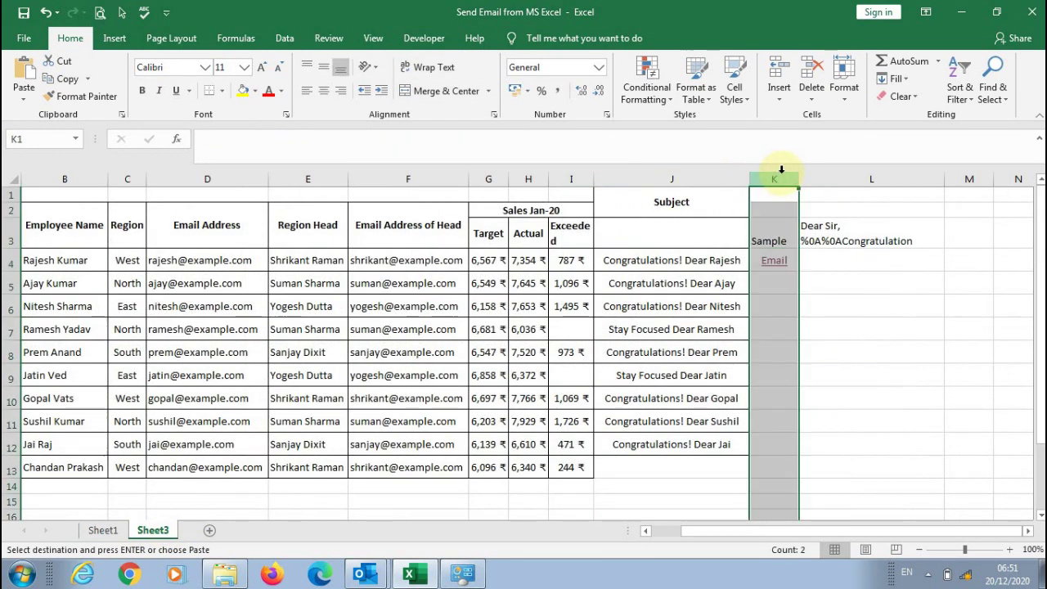
right_click(781, 172)
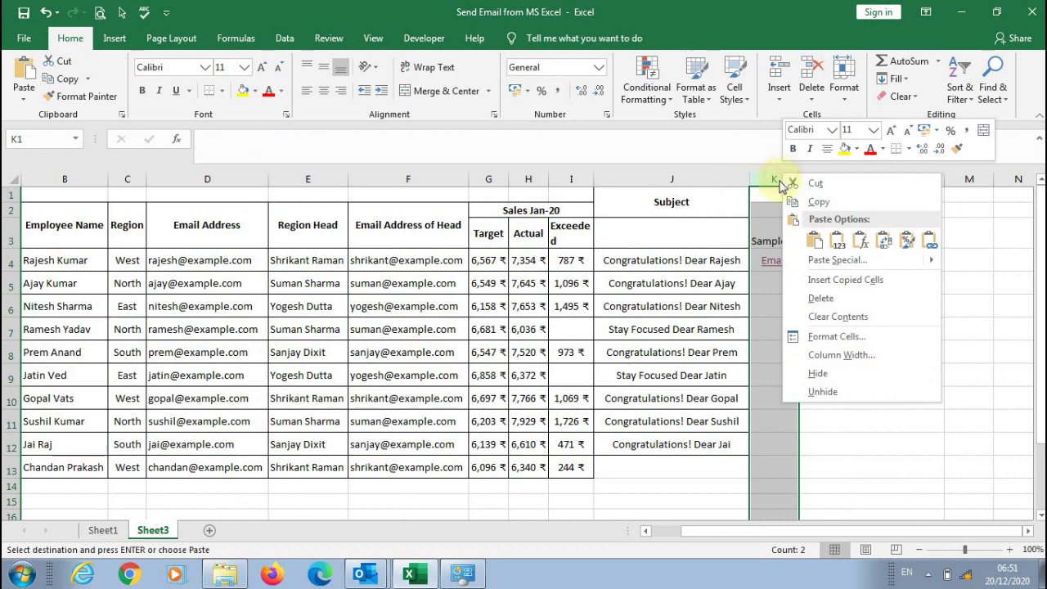
click(828, 280)
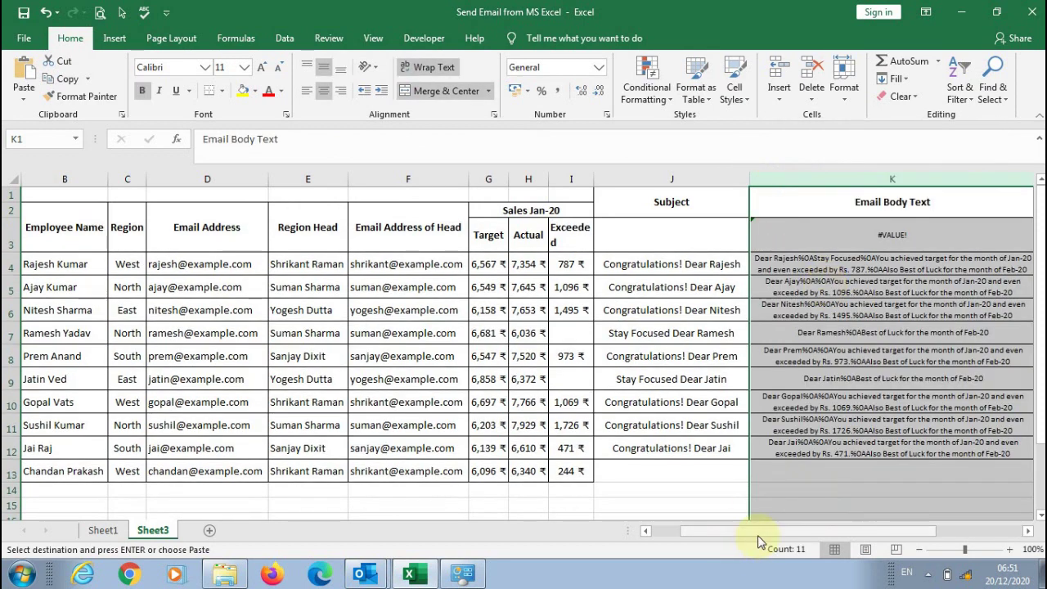
drag(759, 533, 819, 529)
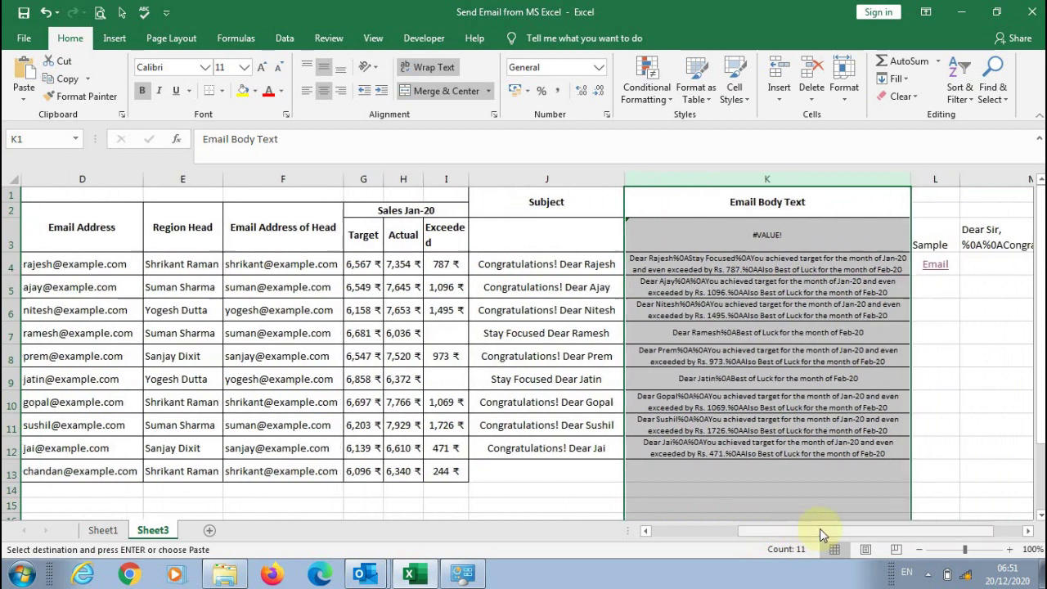
- Clear the error formula from K3 beneath the Email Body Text heading and select the body text formula in K4
click(779, 239)
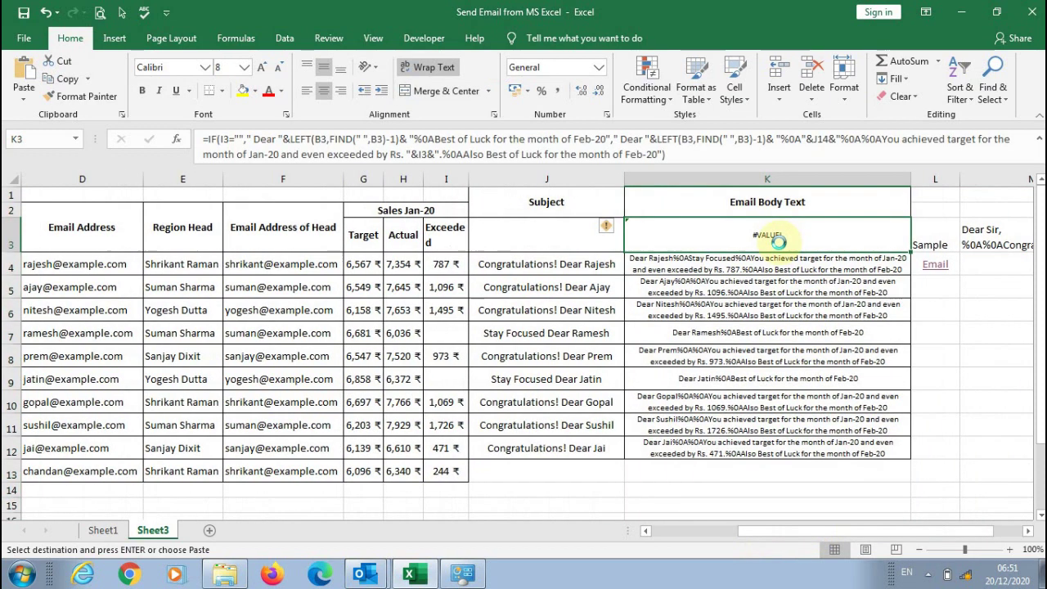
key(Delete)
click(769, 259)
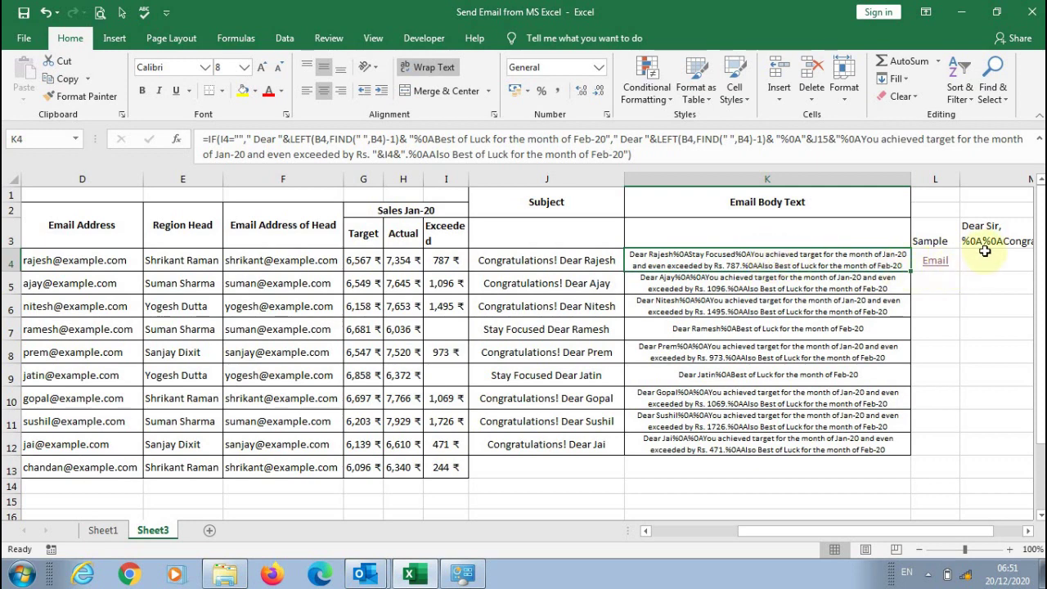
- Replace the $M$3 body reference in L4's HYPERLINK formula with K4 so the draft uses the row's own body text
click(941, 271)
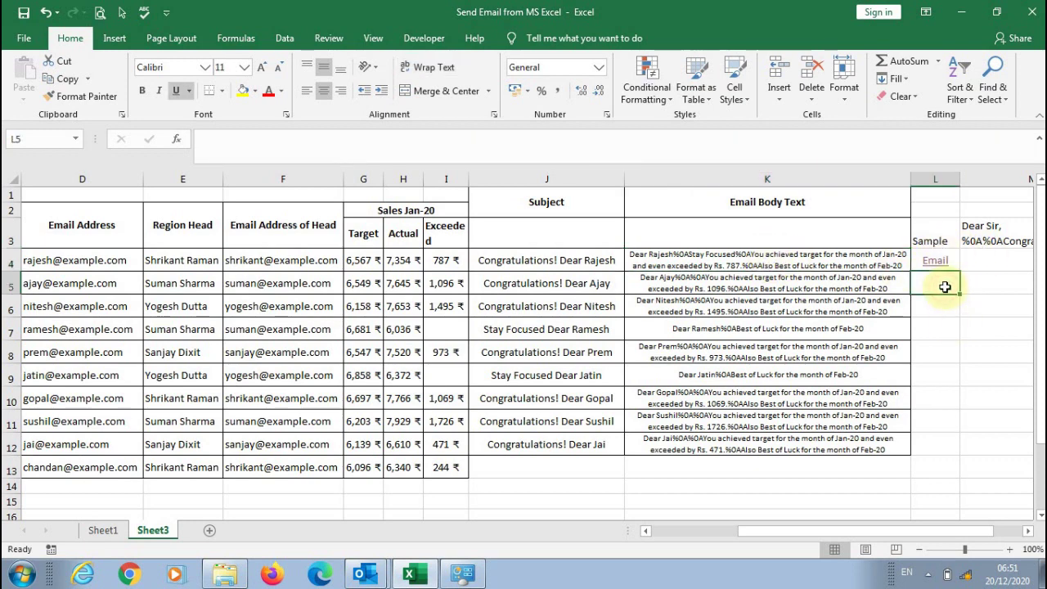
click(550, 139)
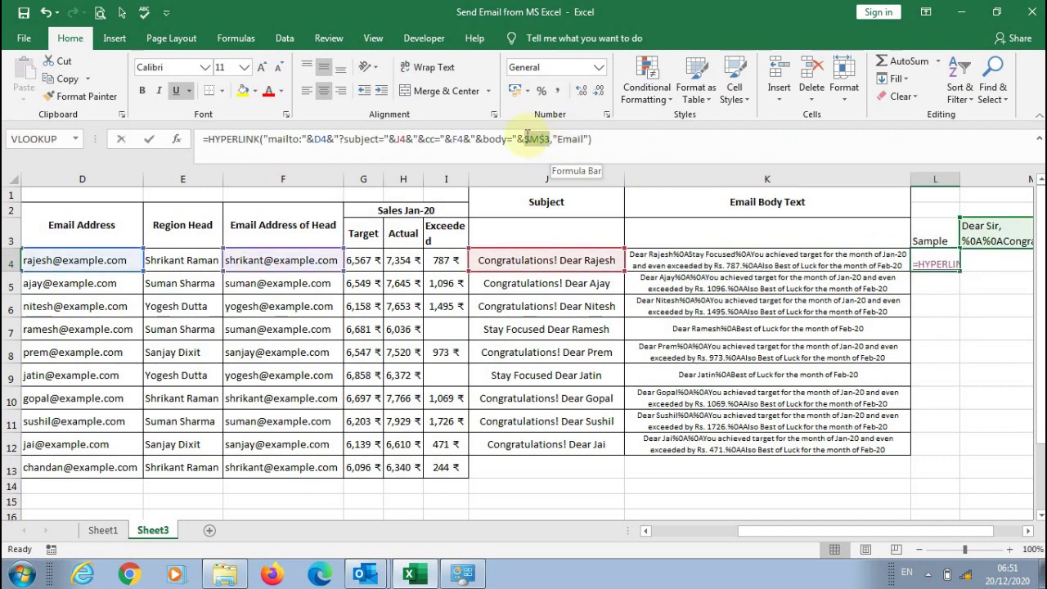
drag(527, 134, 528, 136)
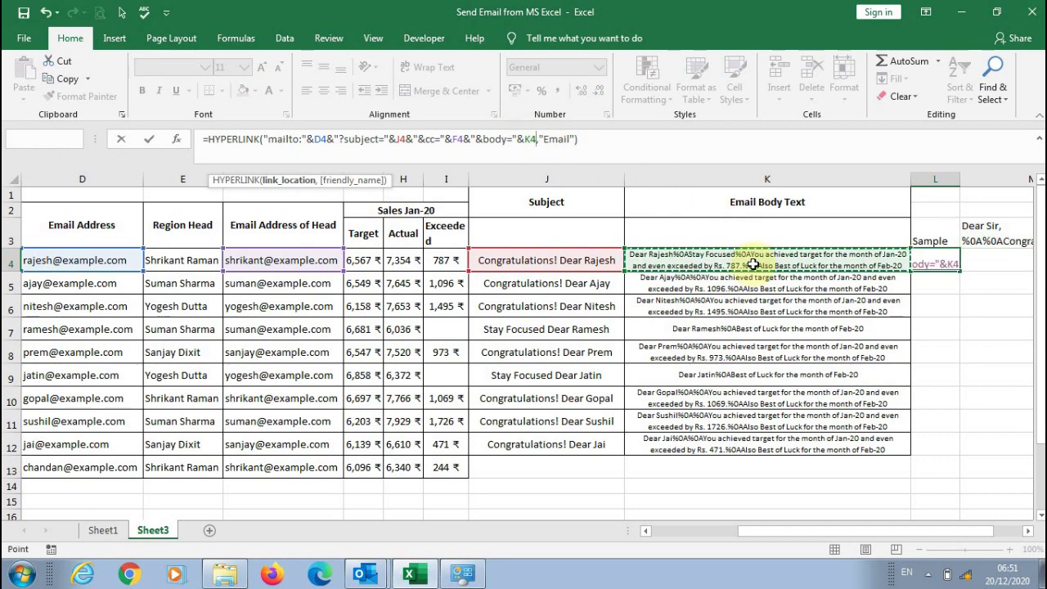
key(Return)
- Open the Email draft from L4, check its personalised body text, and close it without saving
click(940, 260)
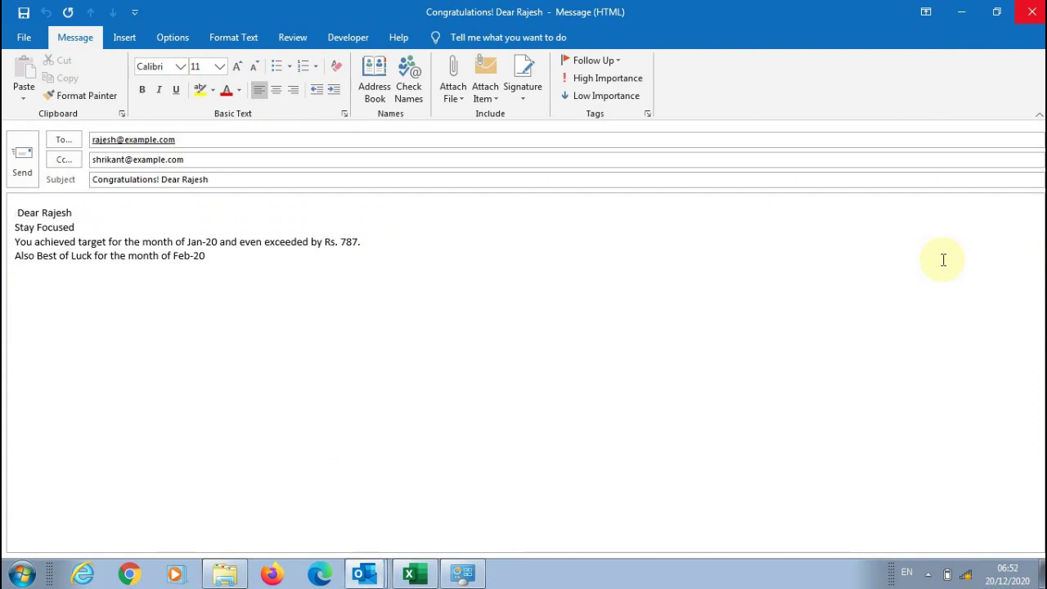
click(1033, 11)
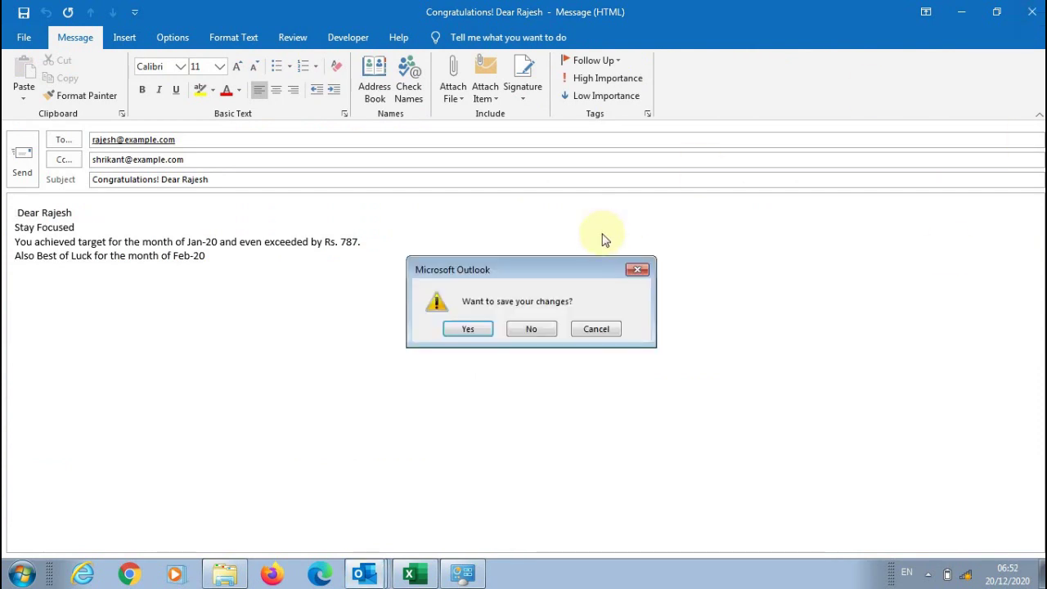
click(533, 329)
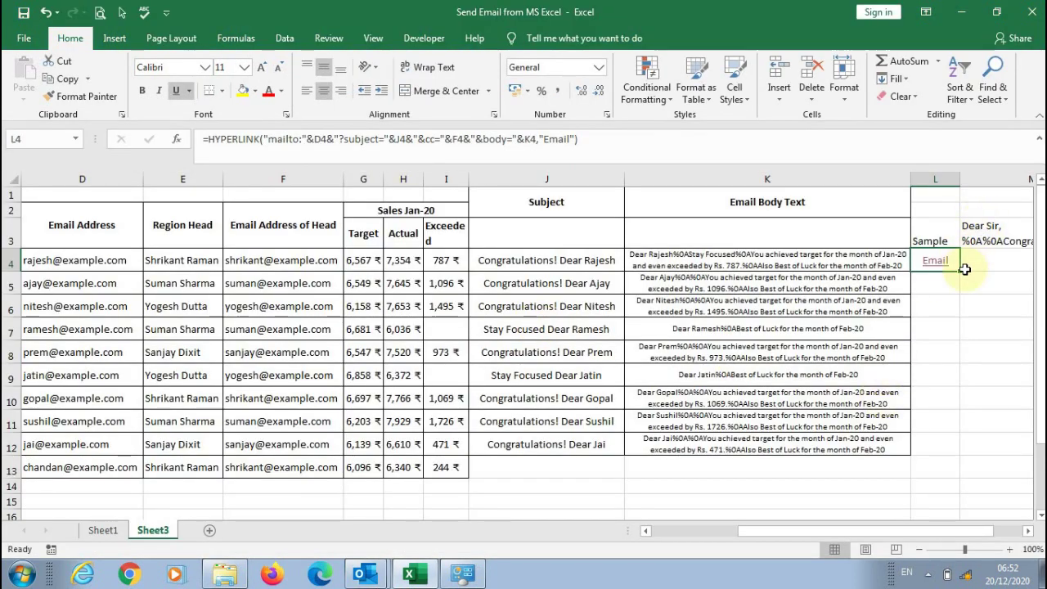
- Fill L4's Email link formula down through L12
drag(962, 270, 958, 455)
click(985, 351)
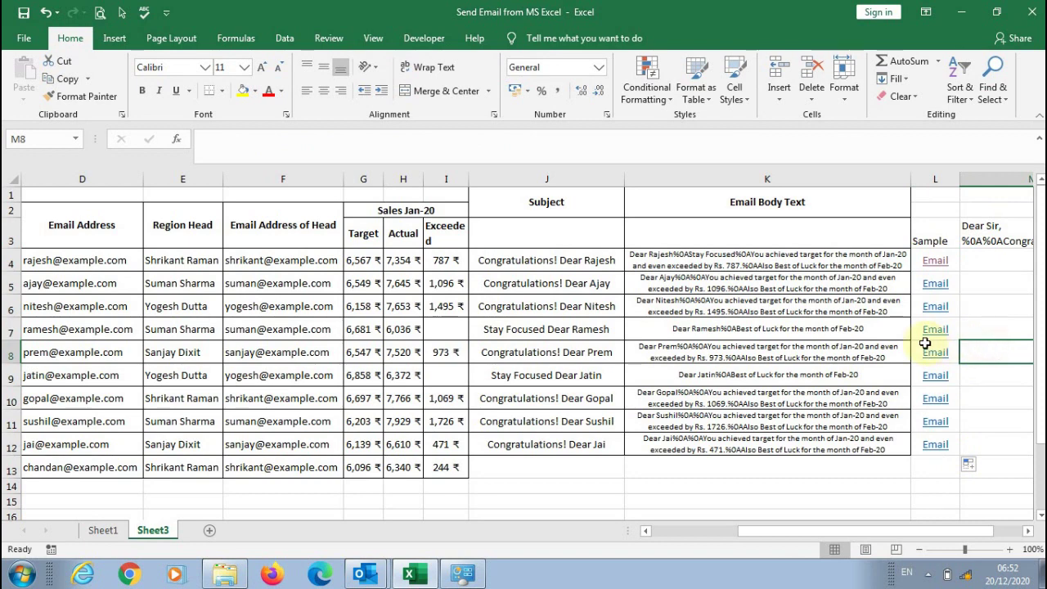
- Check the row 7 subject in J7 against the draft opened from L7's Email link, and discard the draft
click(606, 331)
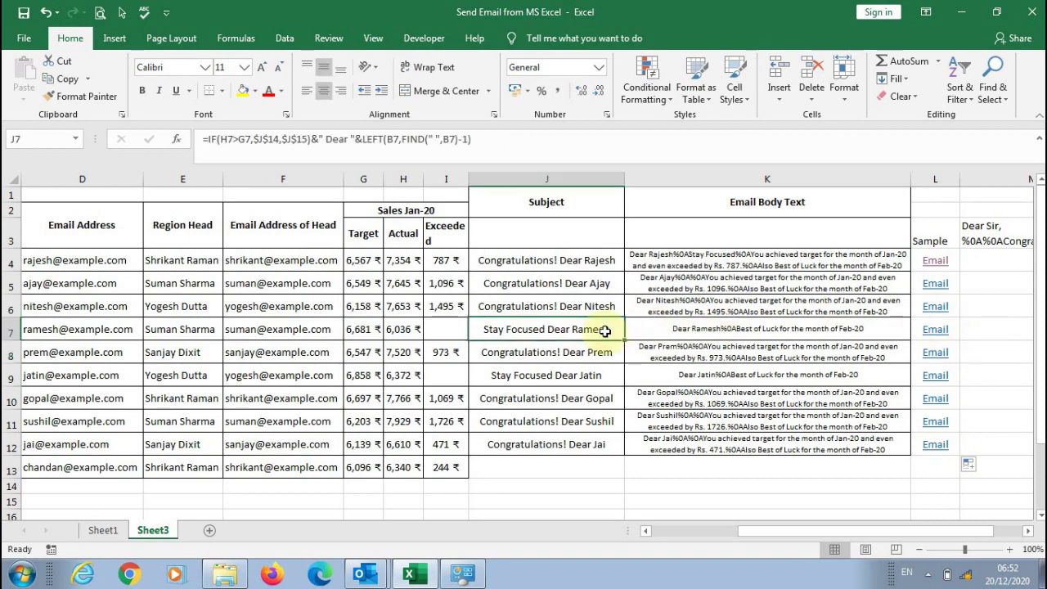
click(934, 335)
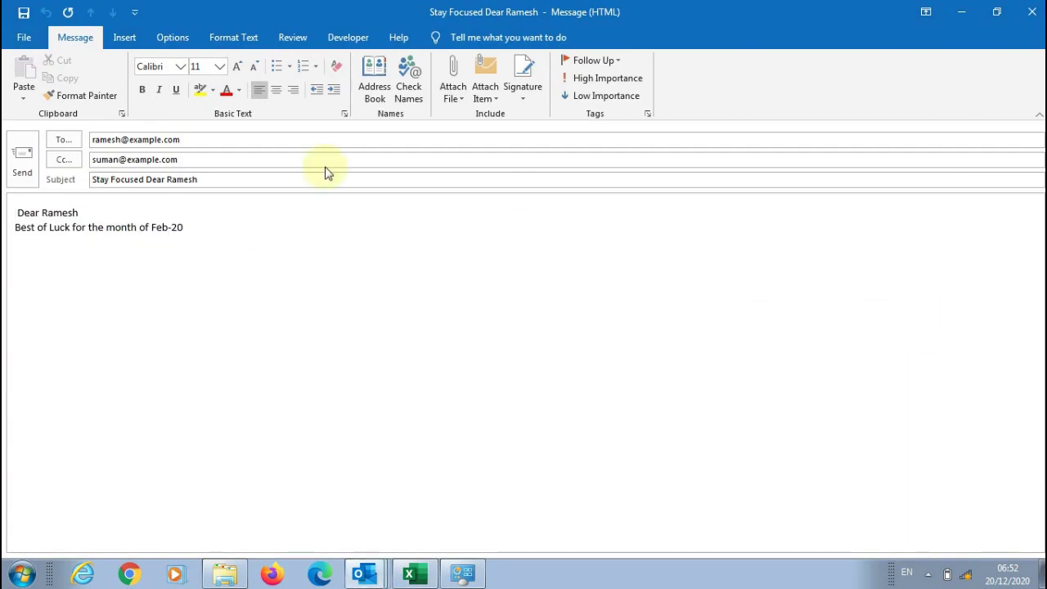
click(1040, 8)
click(531, 330)
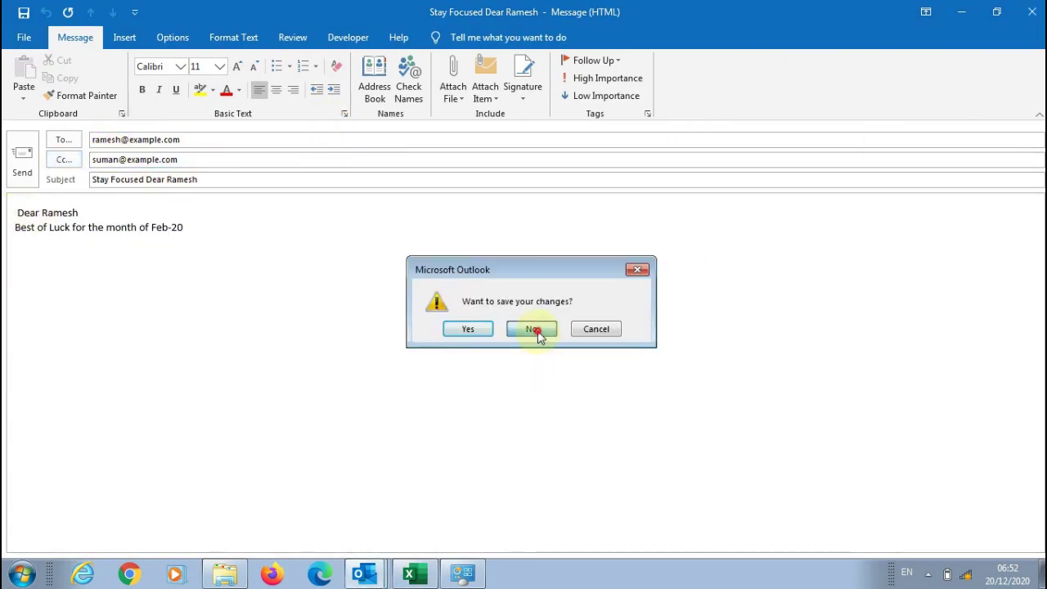